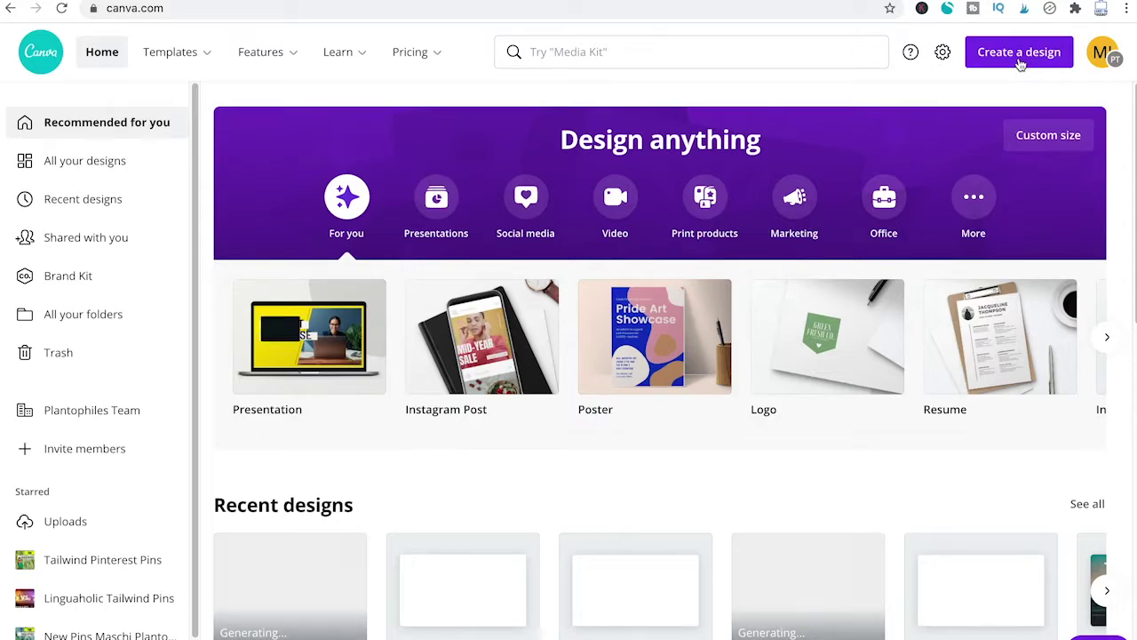
# Create a new 1920×1080 Video design and show the Photos library.
pyautogui.click(1009, 56)
pyautogui.scroll(-5, 897, 231)
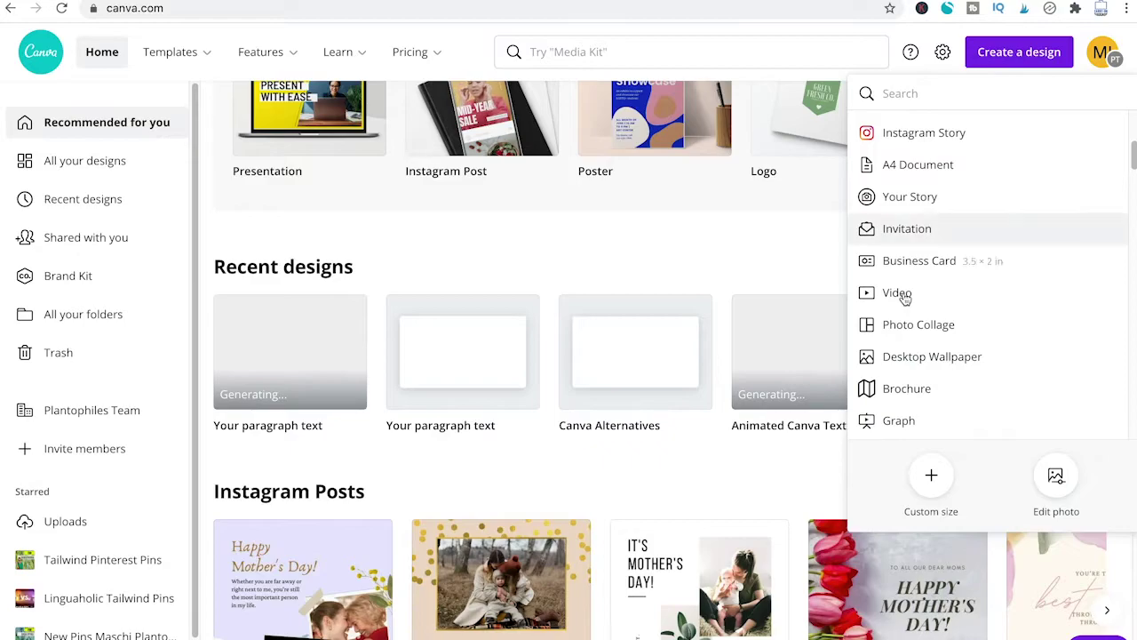
pyautogui.click(908, 293)
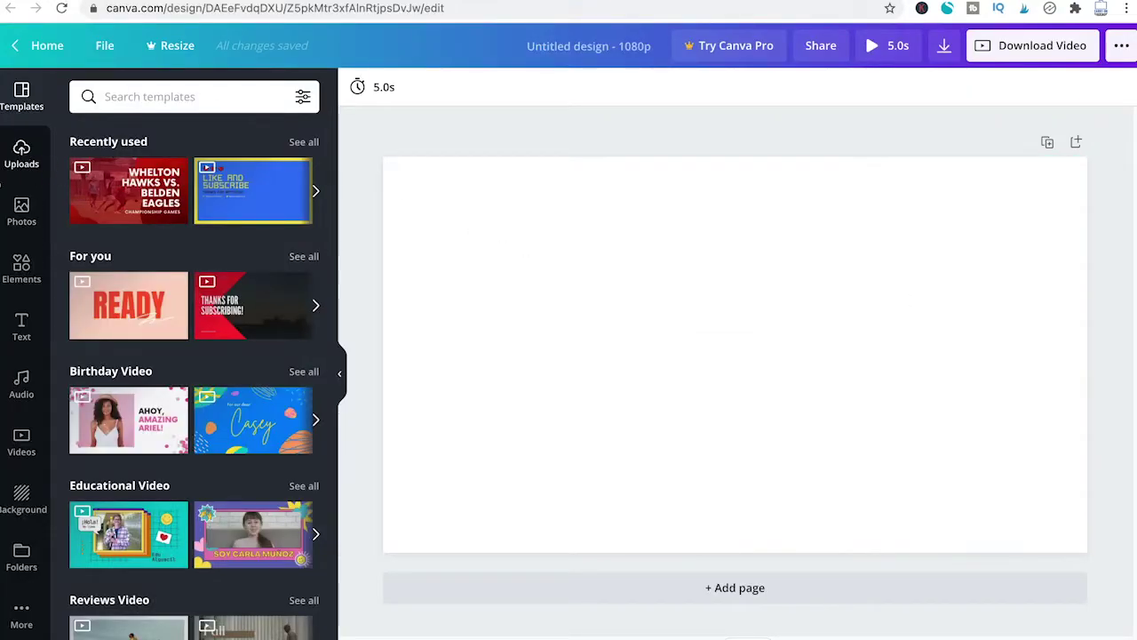
pyautogui.click(22, 212)
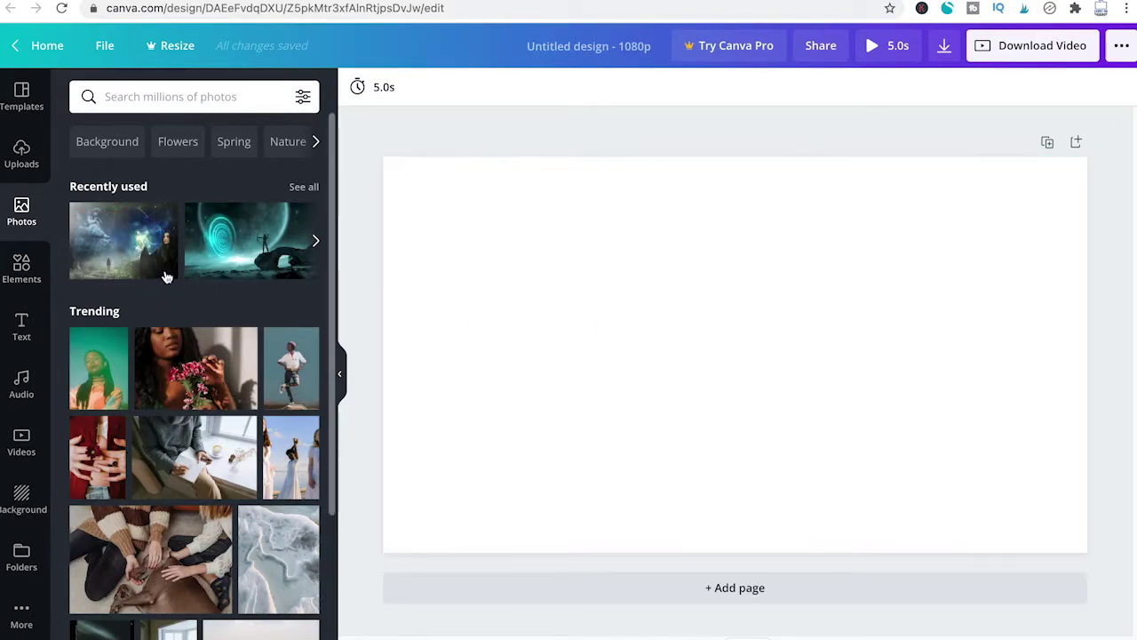
# Set the misty fantasy statue photo as page background and add an enlarged paragraph text box.
pyautogui.moveTo(110, 235); pyautogui.dragTo(723, 346)
pyautogui.rightClick(694, 343)
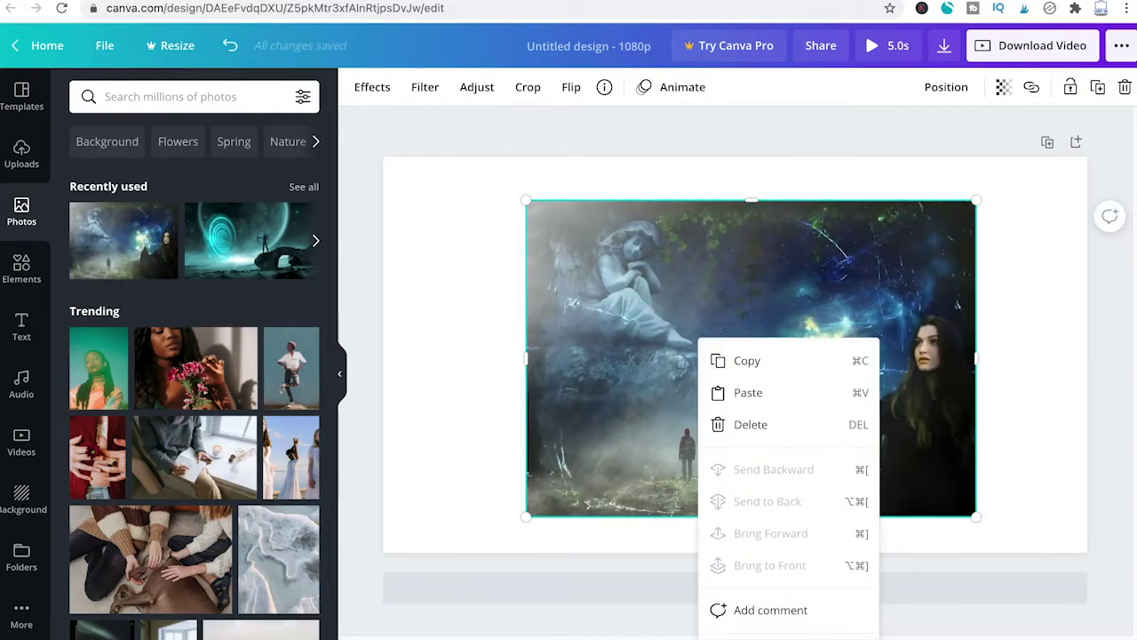
pyautogui.click(764, 634)
pyautogui.click(687, 232)
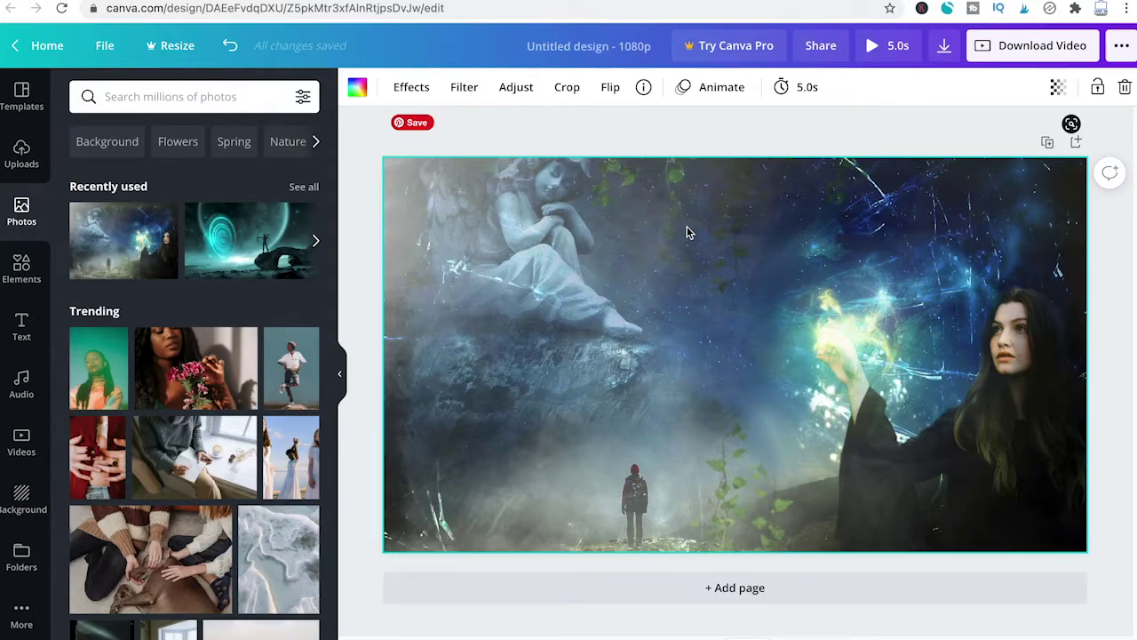
pyautogui.press('t')
pyautogui.moveTo(709, 349); pyautogui.dragTo(437, 316)
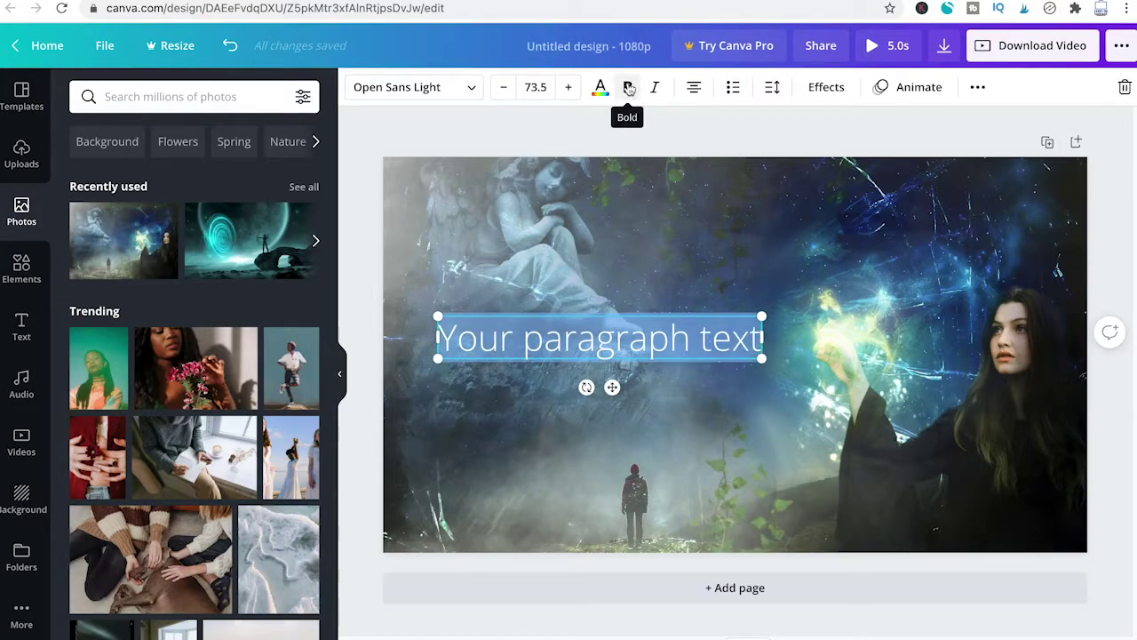
# Bold the paragraph text, enlarge it to 84.4 and centre it near the top.
pyautogui.click(628, 87)
pyautogui.click(612, 352)
pyautogui.moveTo(612, 352); pyautogui.dragTo(744, 241)
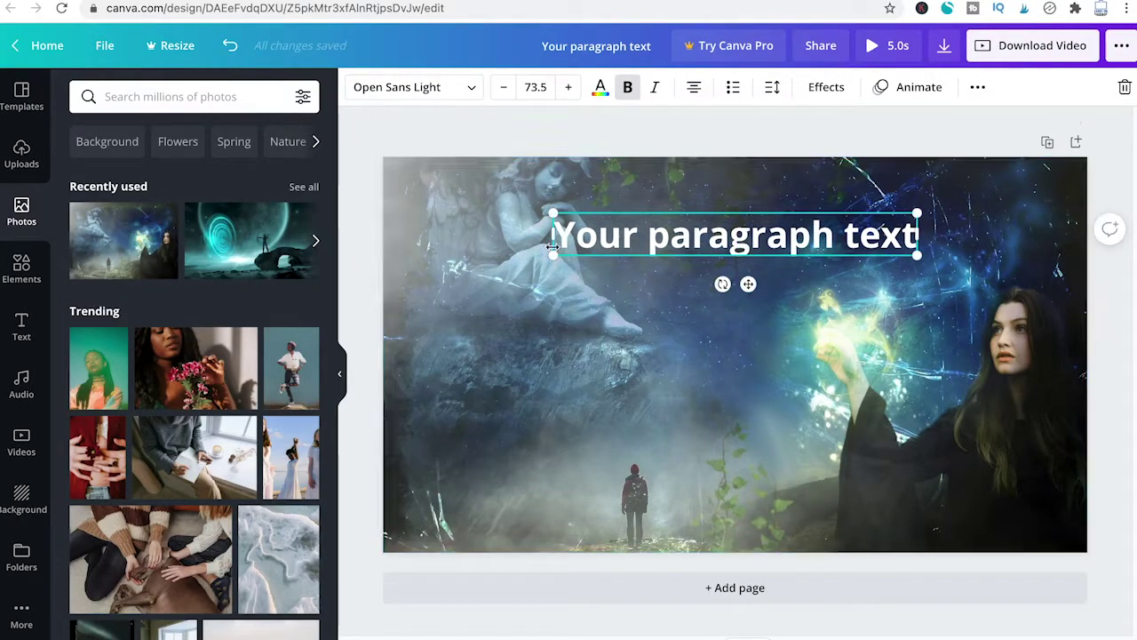
pyautogui.moveTo(536, 272); pyautogui.dragTo(499, 322)
pyautogui.click(718, 330)
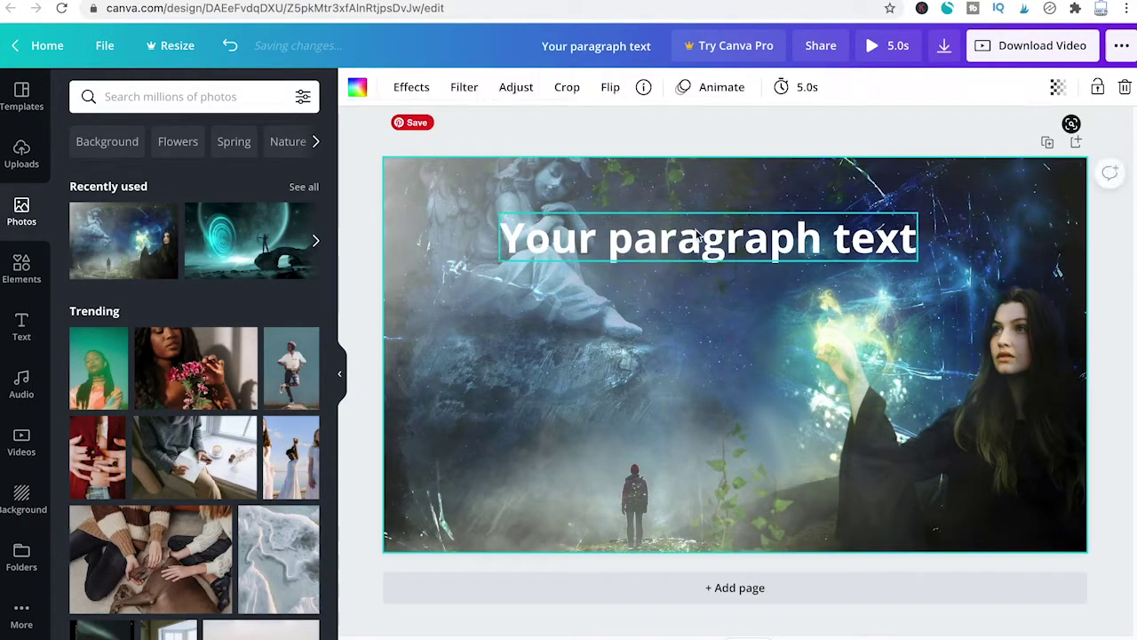
pyautogui.click(708, 231)
pyautogui.moveTo(707, 231); pyautogui.dragTo(734, 231)
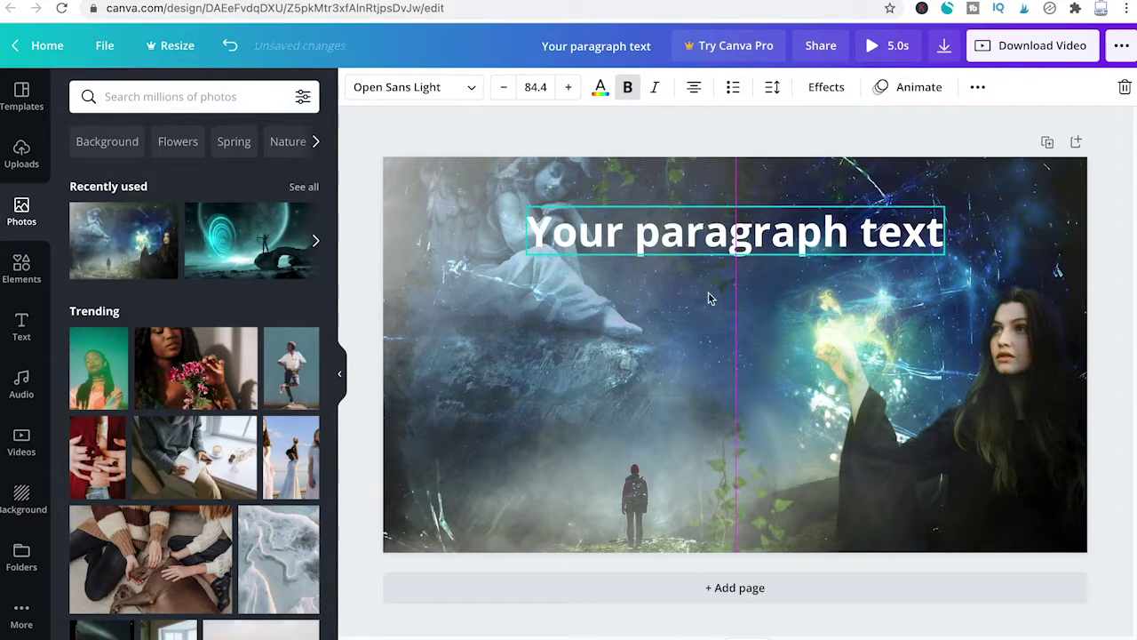
pyautogui.click(710, 328)
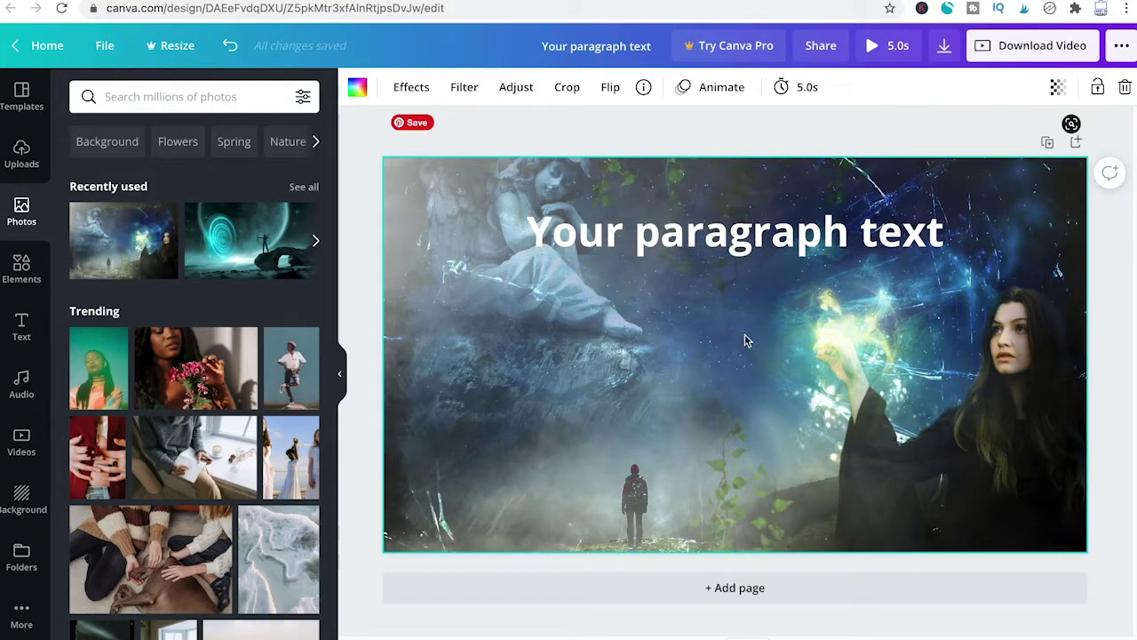
pyautogui.click(713, 234)
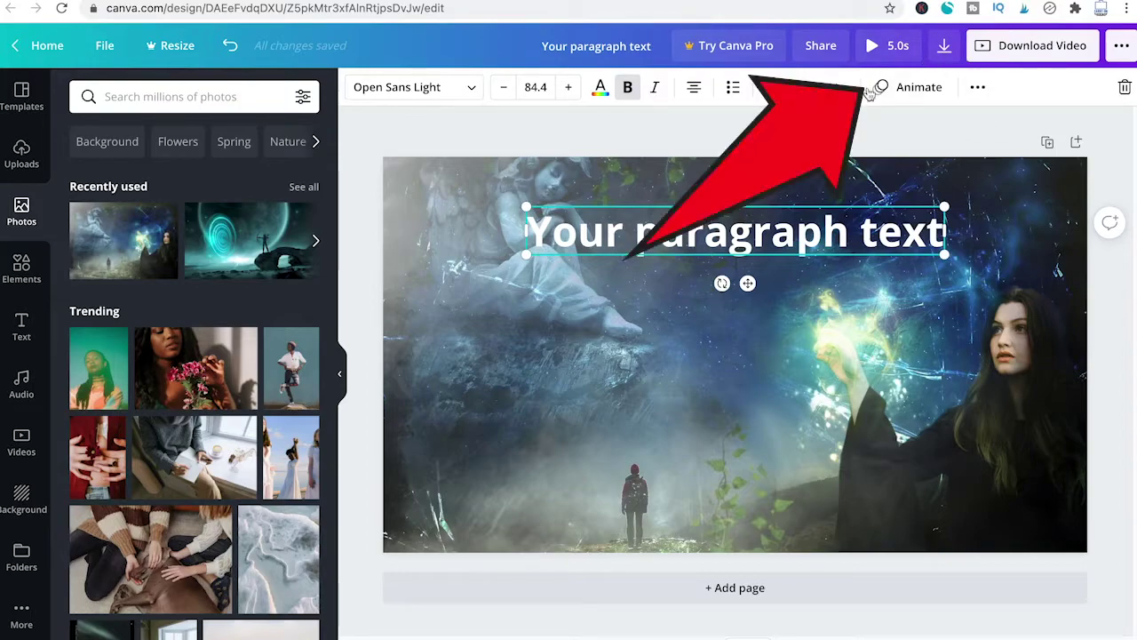
pyautogui.click(911, 93)
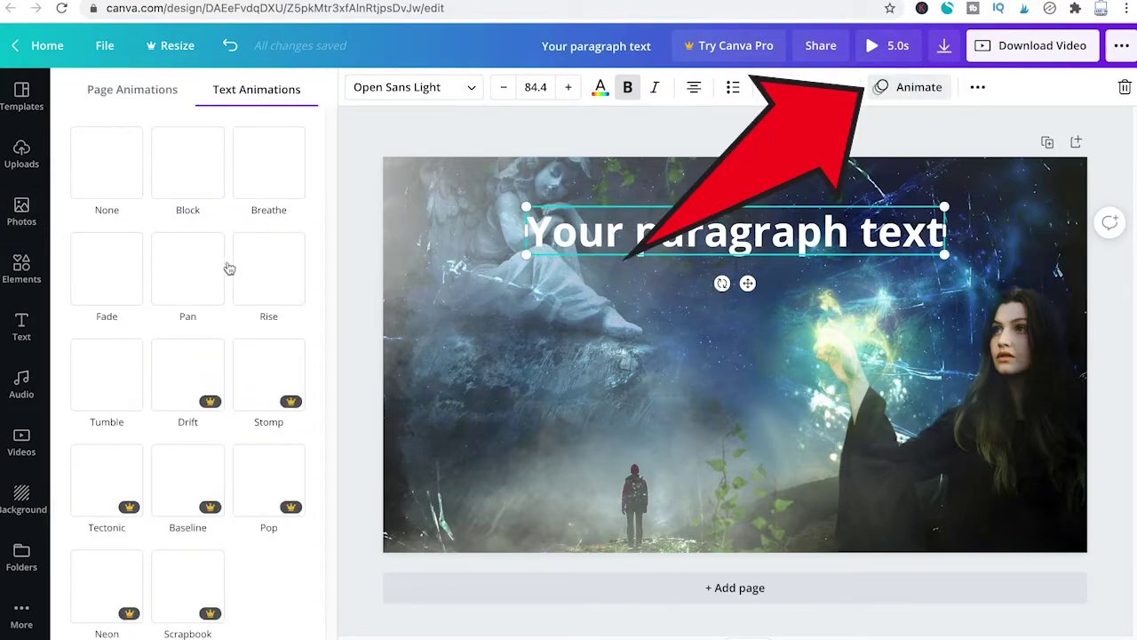
# Apply the Rise text animation to the paragraph and preview the intro.
pyautogui.click(269, 278)
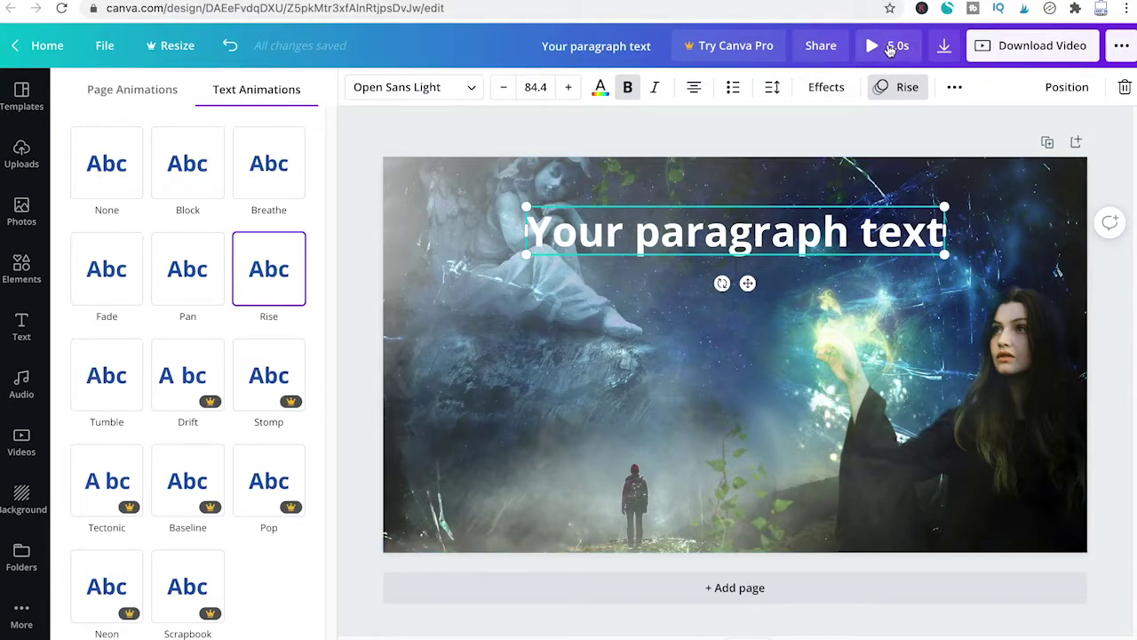
pyautogui.click(889, 47)
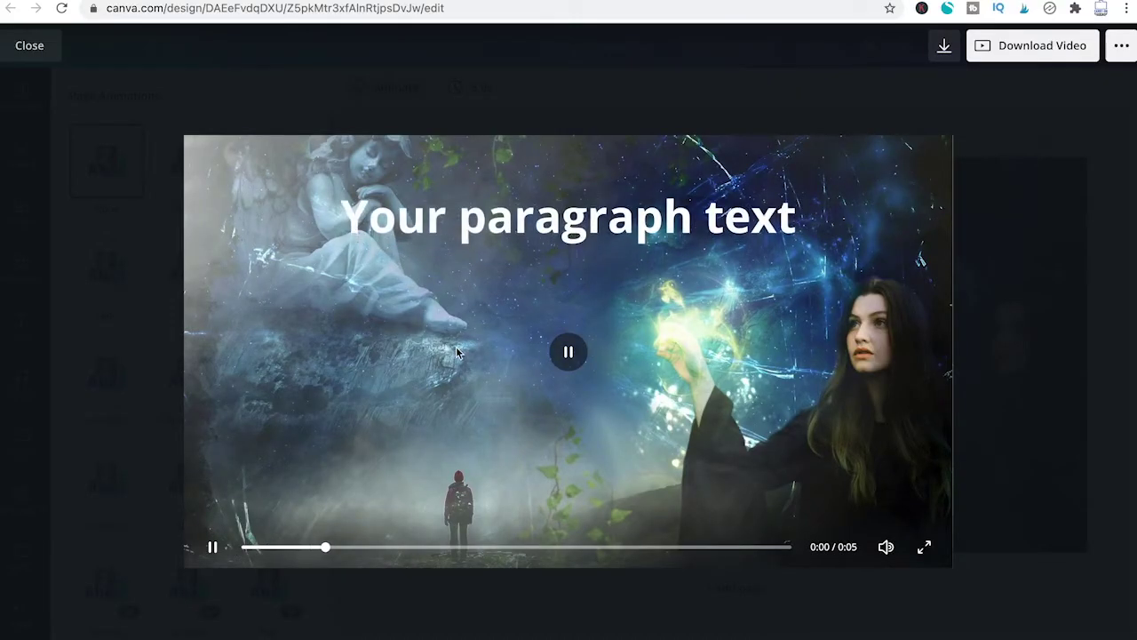
pyautogui.click(29, 49)
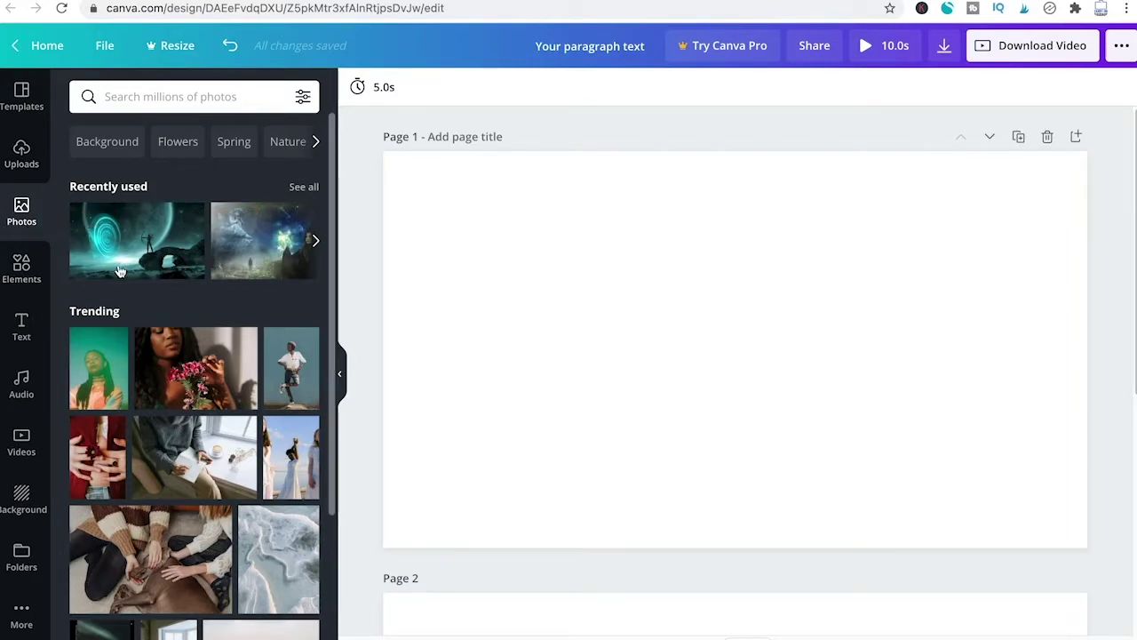
# Set the teal portal-and-archer photo as Page 1's background and add a paragraph text box.
pyautogui.moveTo(127, 249); pyautogui.dragTo(520, 214)
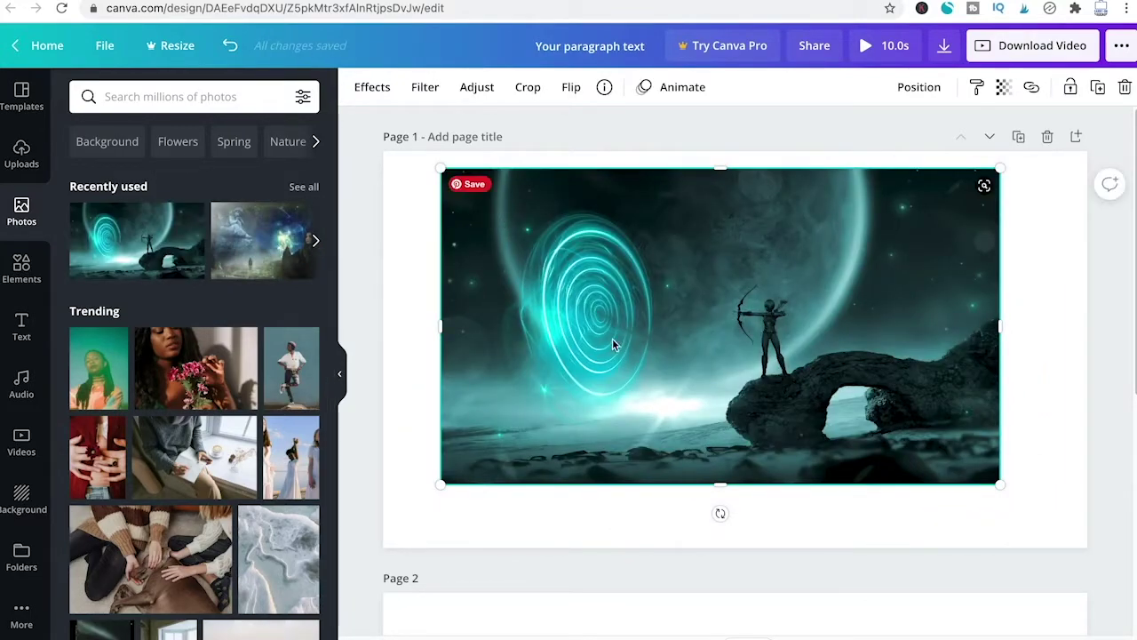
pyautogui.rightClick(688, 344)
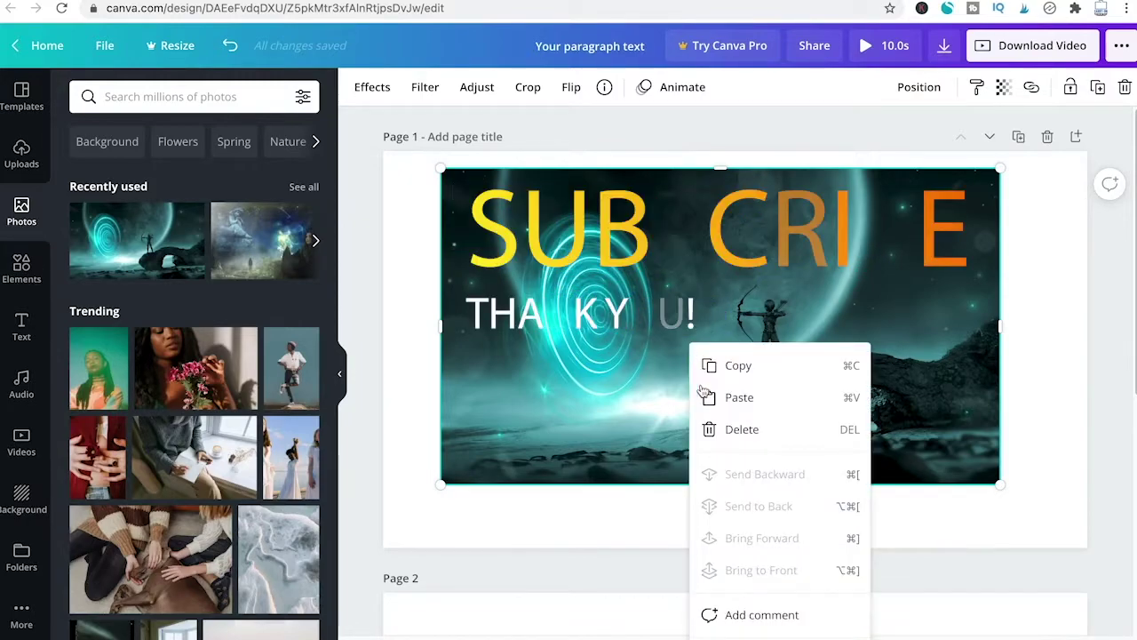
pyautogui.click(688, 346)
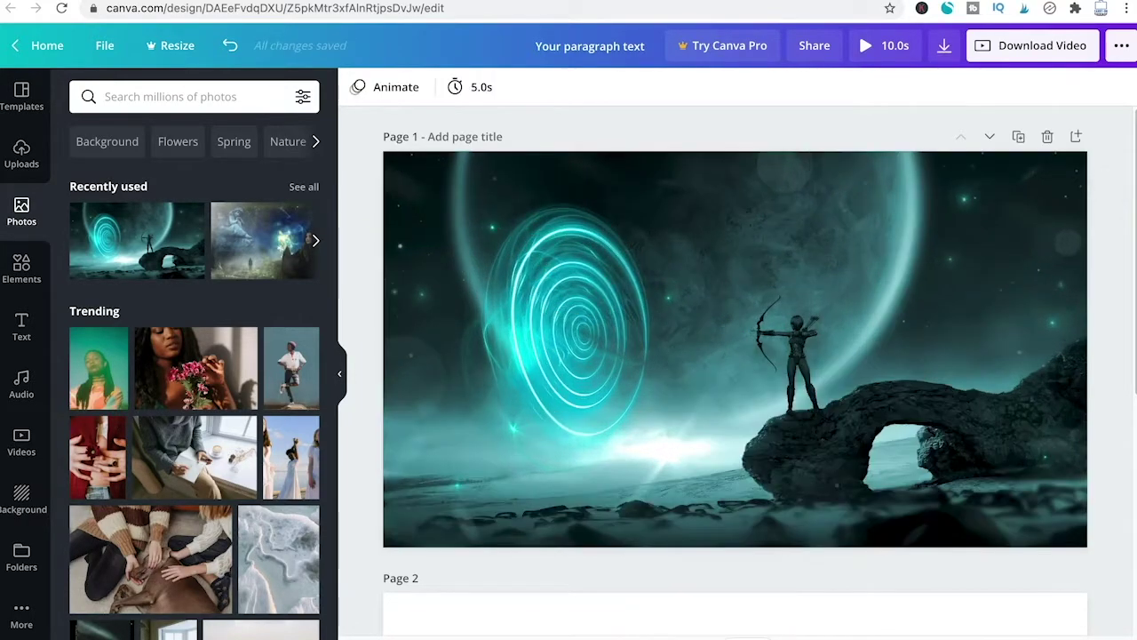
pyautogui.click(709, 349)
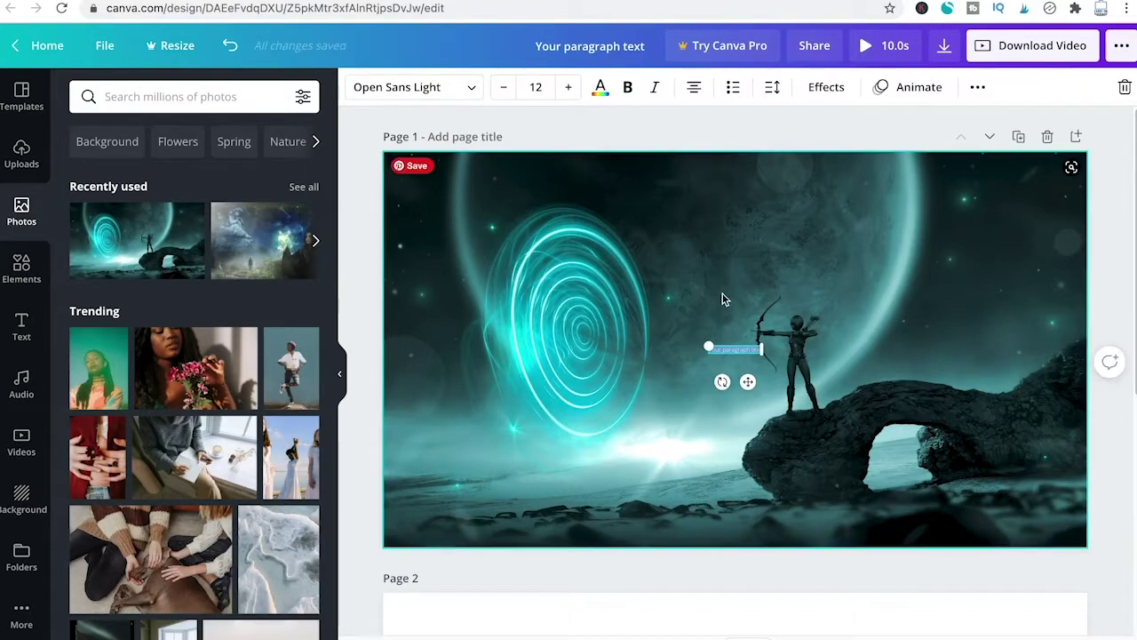
pyautogui.click(712, 351)
pyautogui.moveTo(713, 351); pyautogui.dragTo(537, 236)
# Make the heading bold, enlarge it to 96.2 and centre it across the top.
pyautogui.click(662, 381)
pyautogui.moveTo(662, 376); pyautogui.dragTo(752, 226)
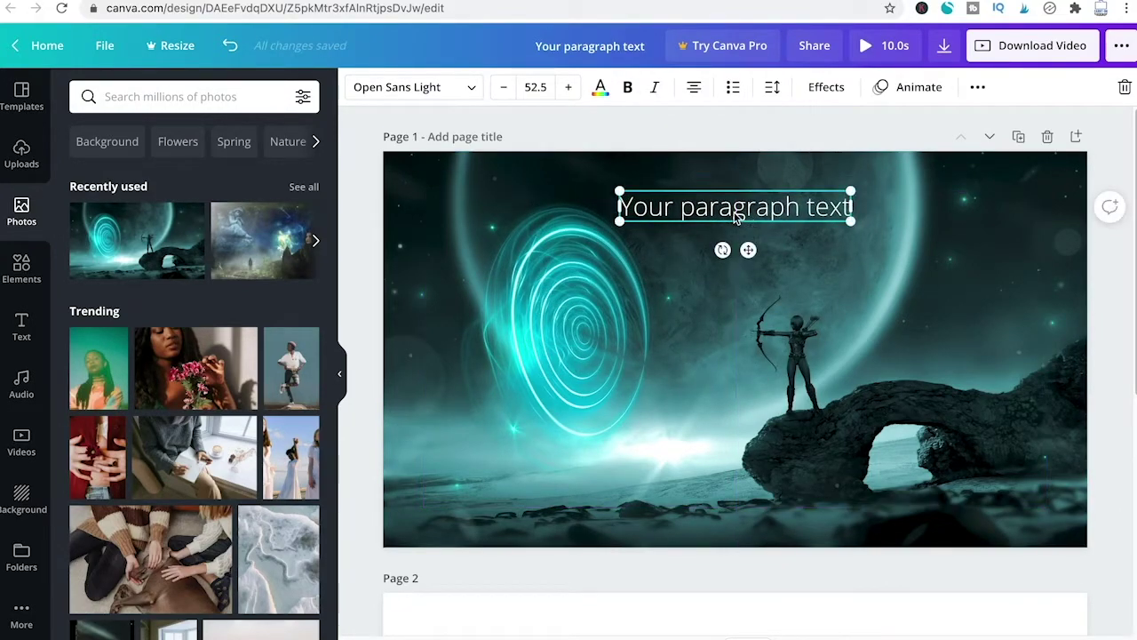
pyautogui.doubleClick(735, 212)
pyautogui.click(627, 87)
pyautogui.click(681, 236)
pyautogui.click(652, 223)
pyautogui.moveTo(598, 225); pyautogui.dragTo(516, 293)
pyautogui.moveTo(864, 230); pyautogui.dragTo(974, 297)
pyautogui.click(973, 297)
pyautogui.moveTo(705, 220)
pyautogui.mouseDown()
pyautogui.moveTo(680, 217)
pyautogui.moveTo(718, 219)
pyautogui.moveTo(702, 219)
pyautogui.mouseUp()
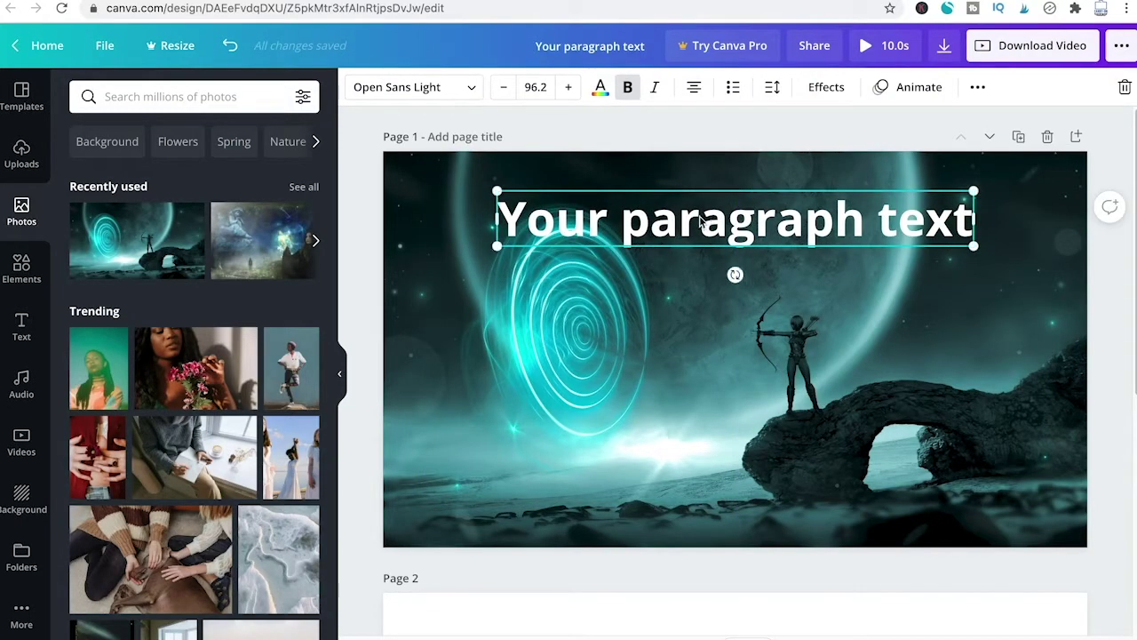
pyautogui.click(707, 278)
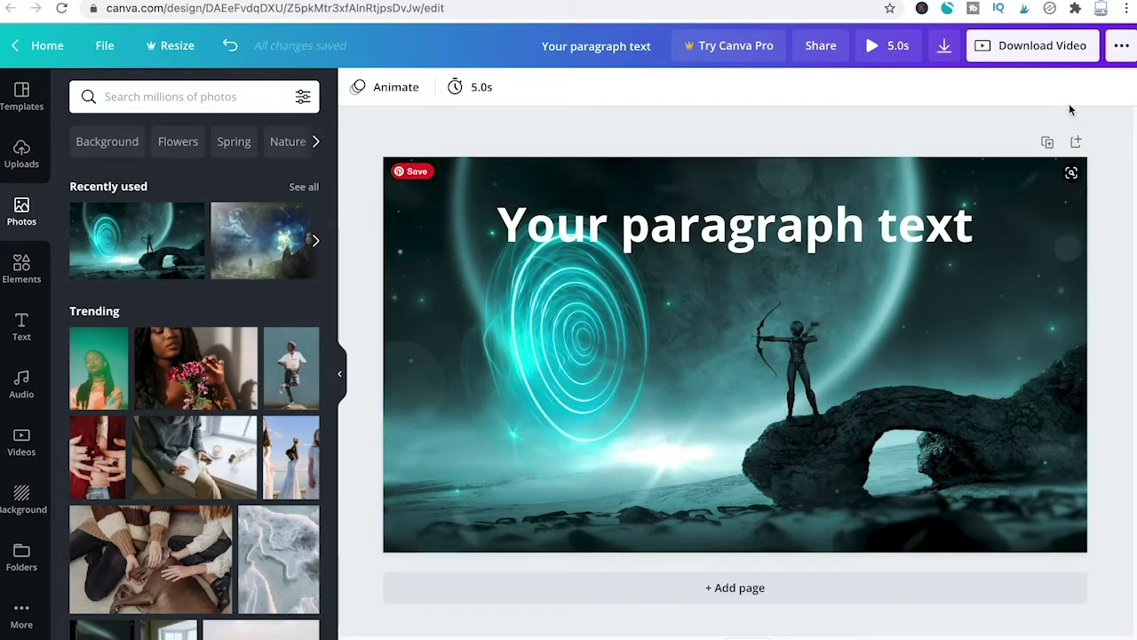
# Duplicate the page and retitle Page 1's heading 'MASCHITUTS', re-centred.
pyautogui.click(1048, 144)
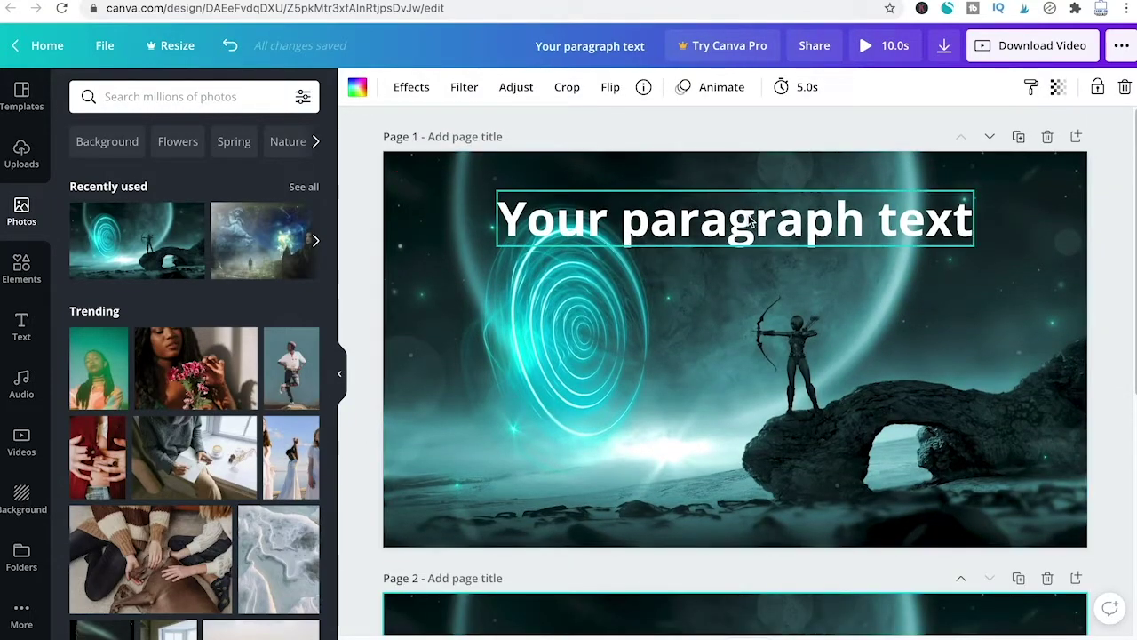
pyautogui.doubleClick(751, 222)
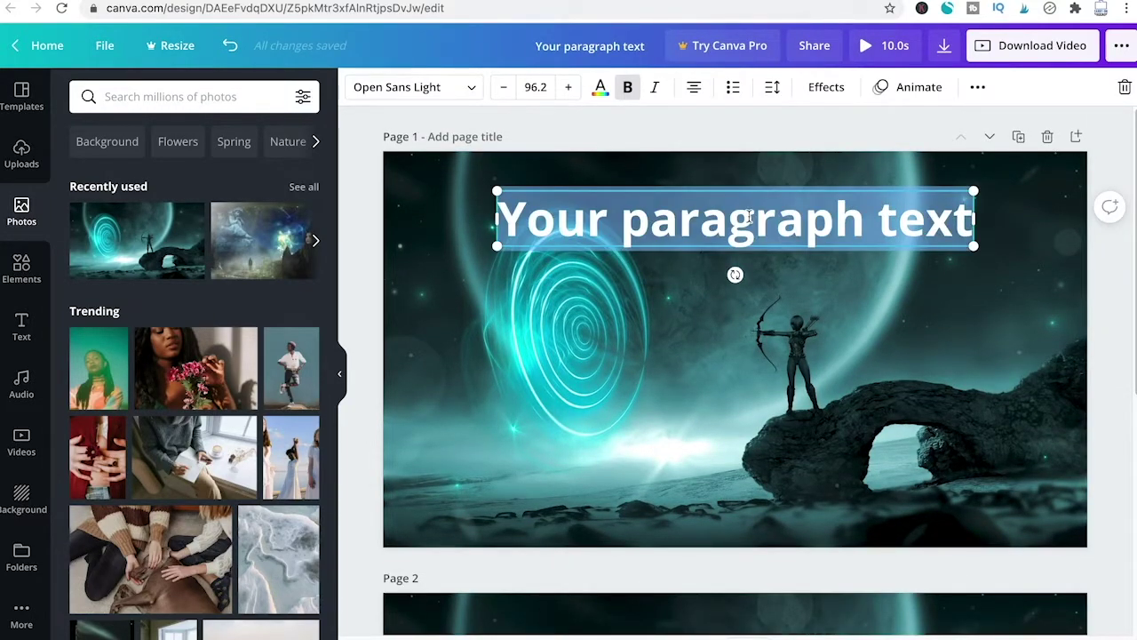
pyautogui.write('MASCHITU')
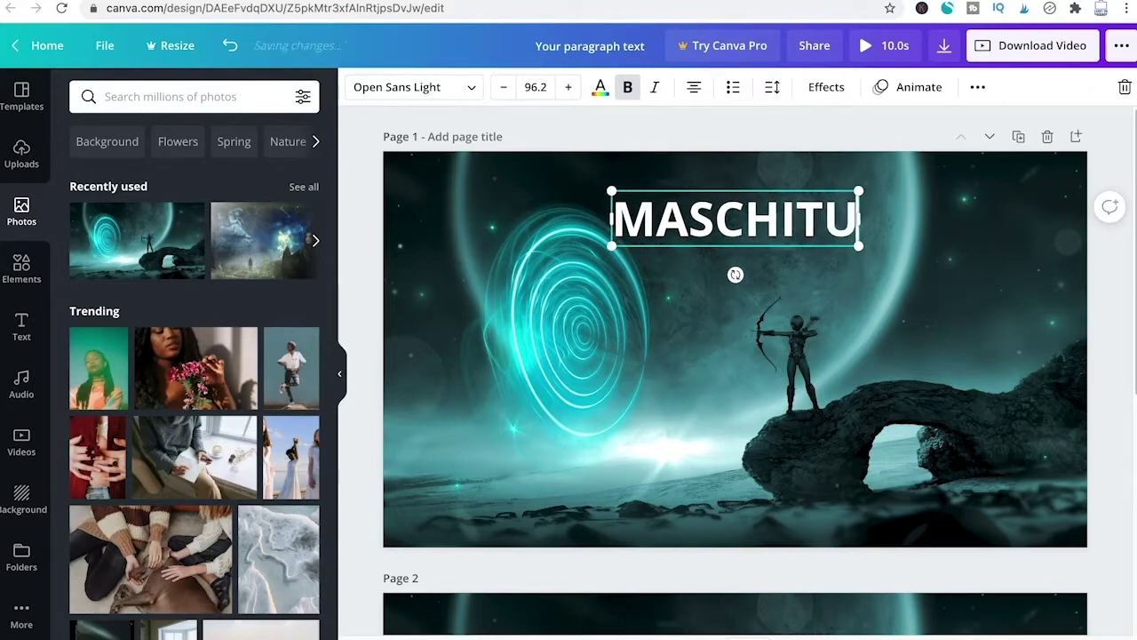
pyautogui.write('TS')
pyautogui.click(711, 302)
pyautogui.click(724, 212)
pyautogui.moveTo(724, 211); pyautogui.dragTo(751, 207)
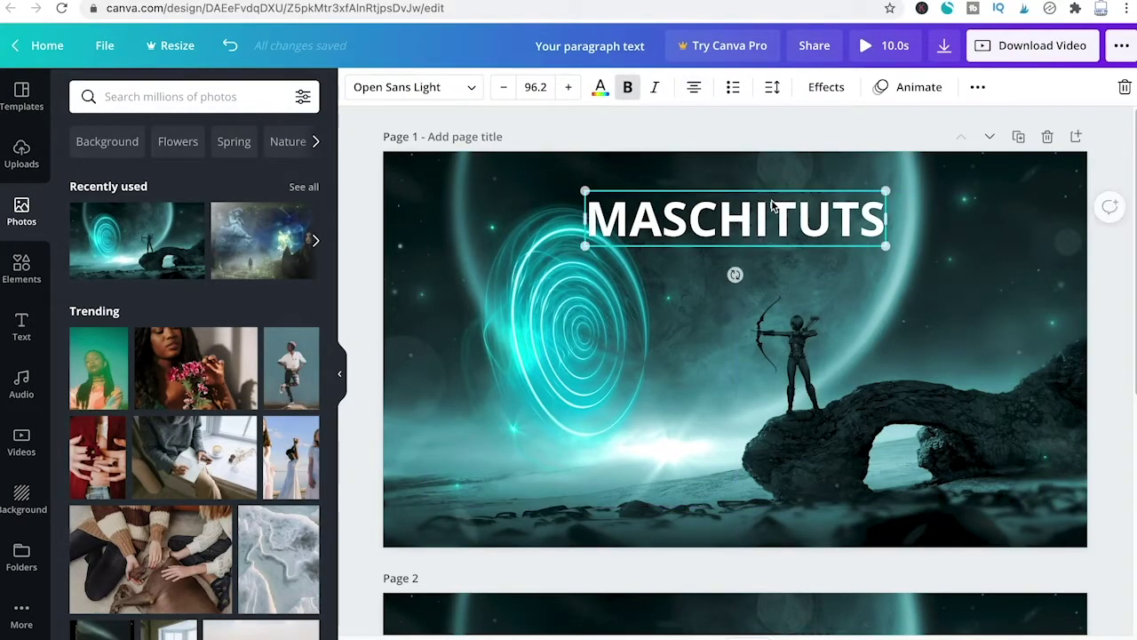
# Change Page 2's heading to 'PRESENTS' and centre it on the page.
pyautogui.scroll(-2, 748, 175)
pyautogui.scroll(2, 737, 190)
pyautogui.scroll(-2, 736, 191)
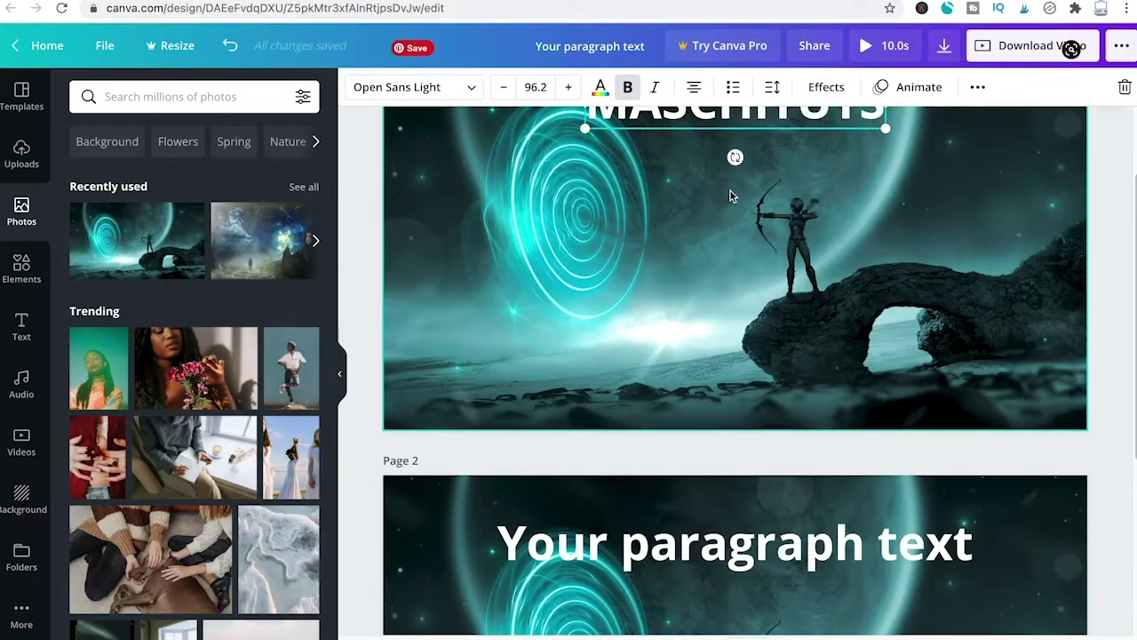
pyautogui.scroll(-3, 730, 196)
pyautogui.click(727, 367)
pyautogui.click(727, 367)
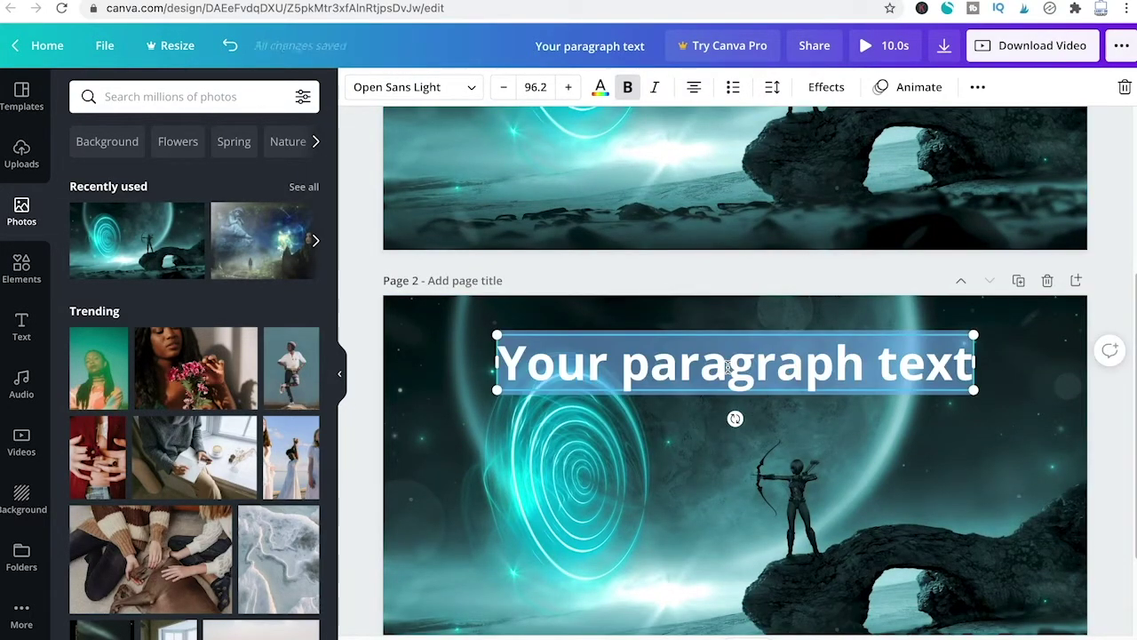
pyautogui.write('PRESENTS')
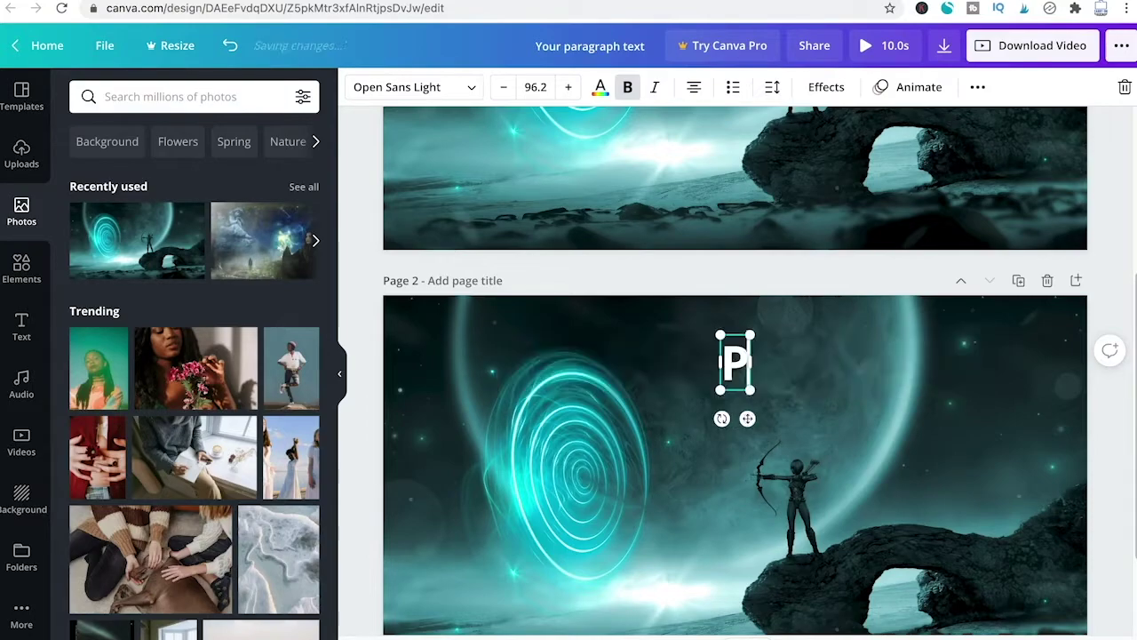
pyautogui.click(737, 480)
pyautogui.moveTo(738, 386)
pyautogui.mouseDown()
pyautogui.moveTo(711, 380)
pyautogui.moveTo(742, 368)
pyautogui.mouseUp()
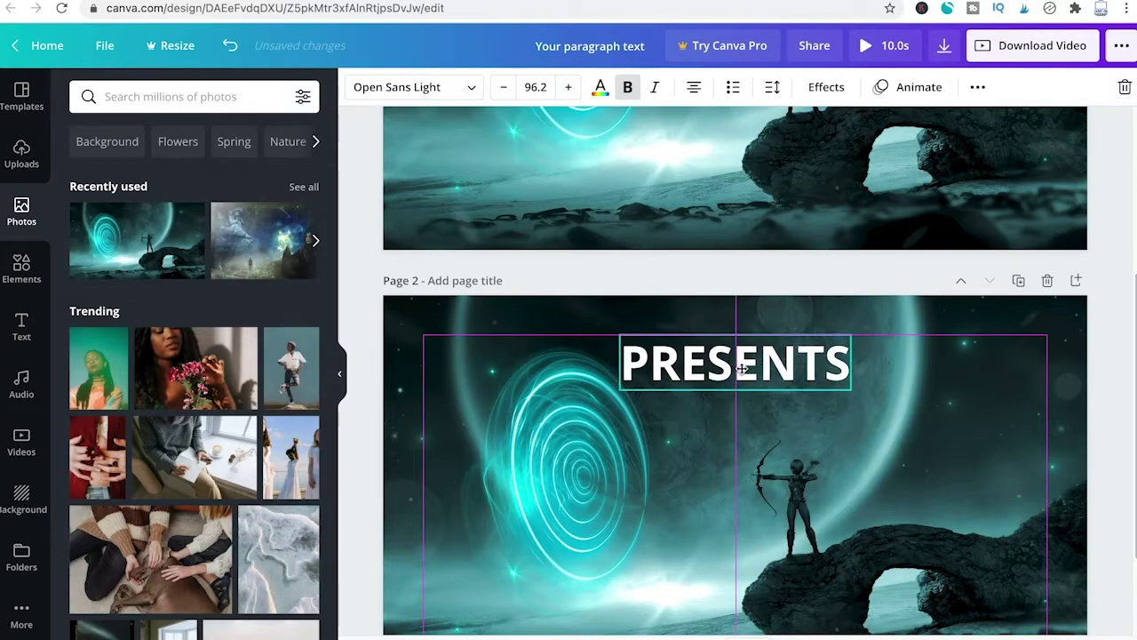
pyautogui.click(790, 317)
pyautogui.scroll(4, 787, 350)
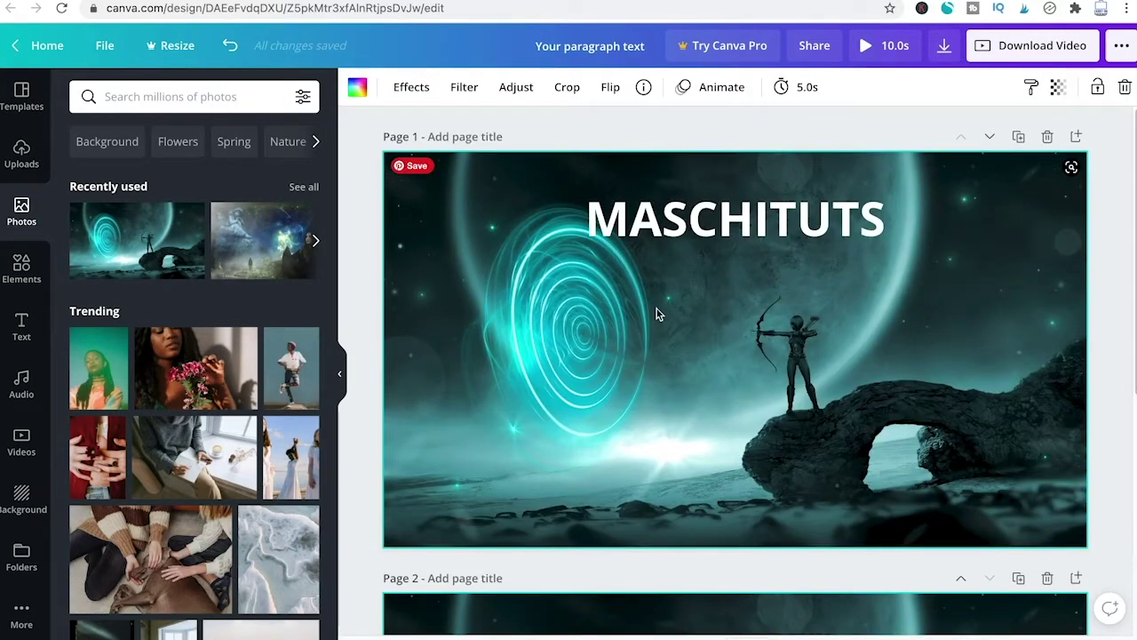
# Give the MASCHITUTS heading the Rise text animation.
pyautogui.click(737, 220)
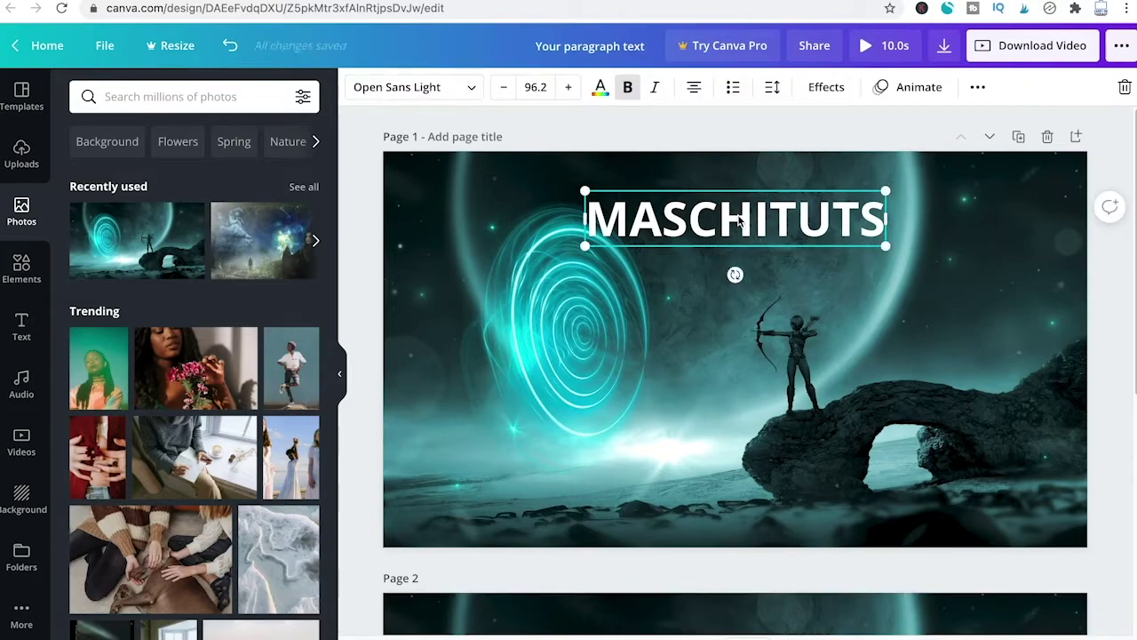
pyautogui.click(907, 92)
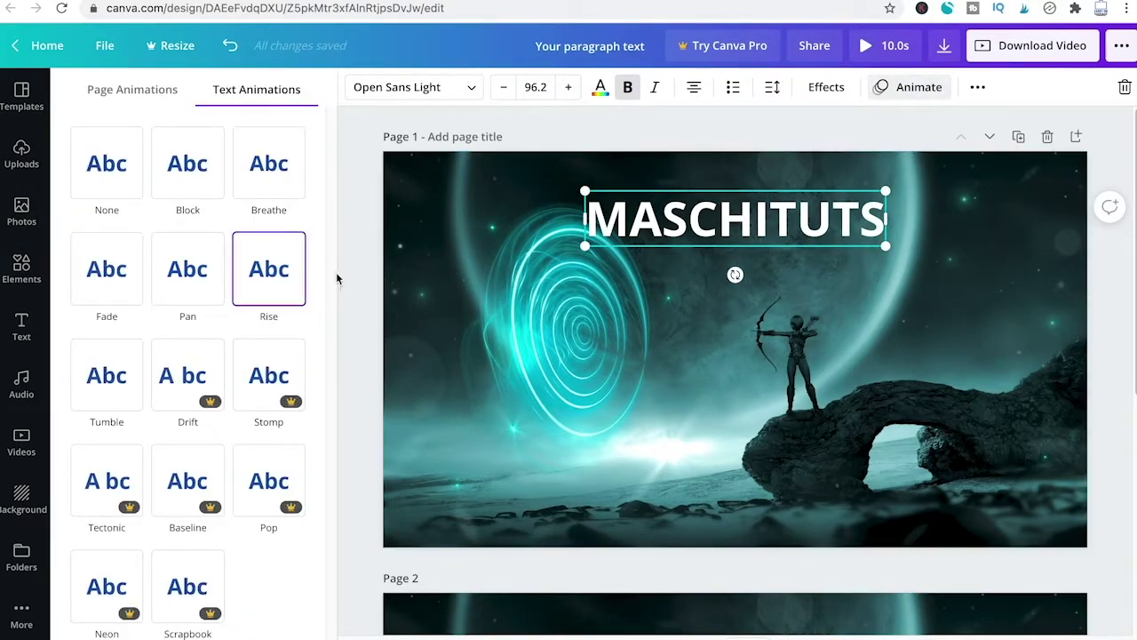
pyautogui.click(286, 257)
pyautogui.click(269, 273)
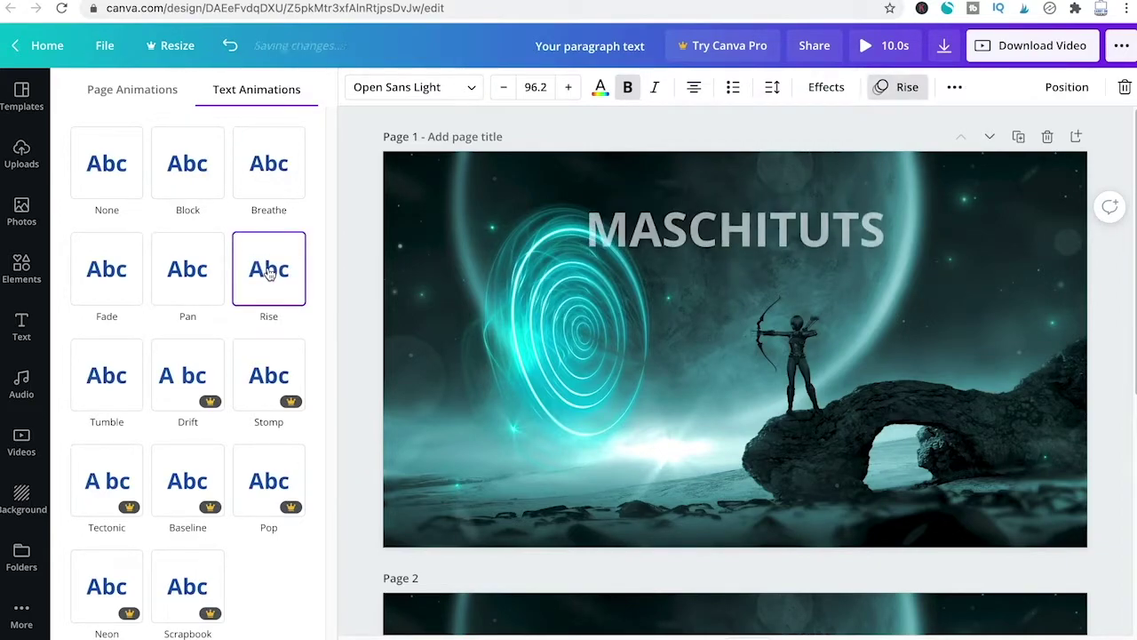
# Apply Rise to the PRESENTS heading on page 2 and play the 10-second preview.
pyautogui.scroll(-2, 610, 318)
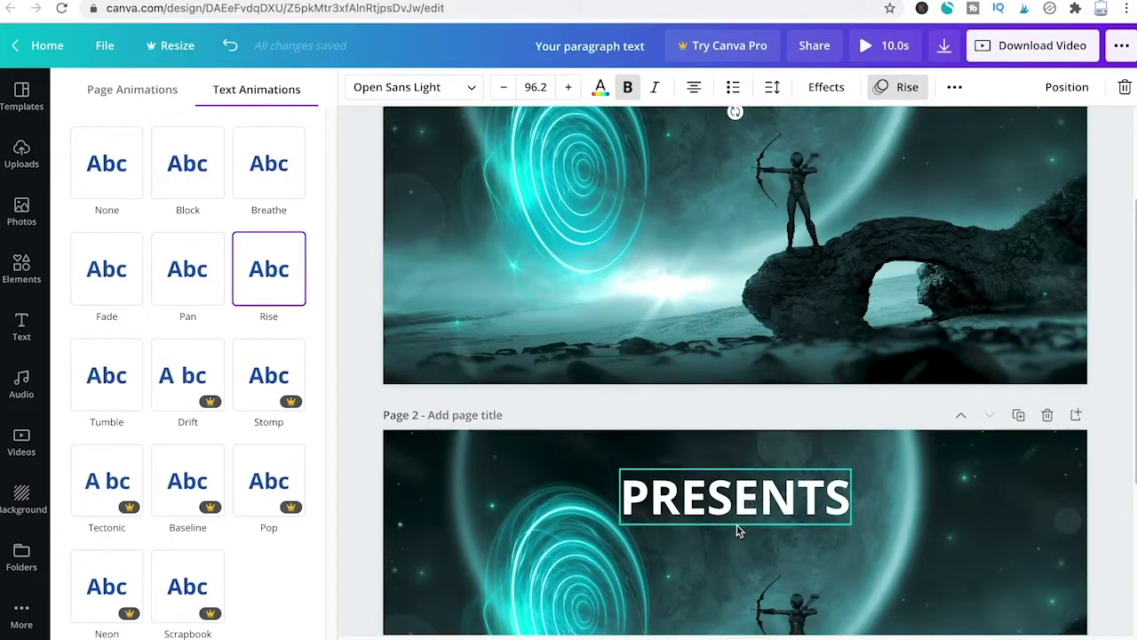
pyautogui.scroll(-2, 737, 531)
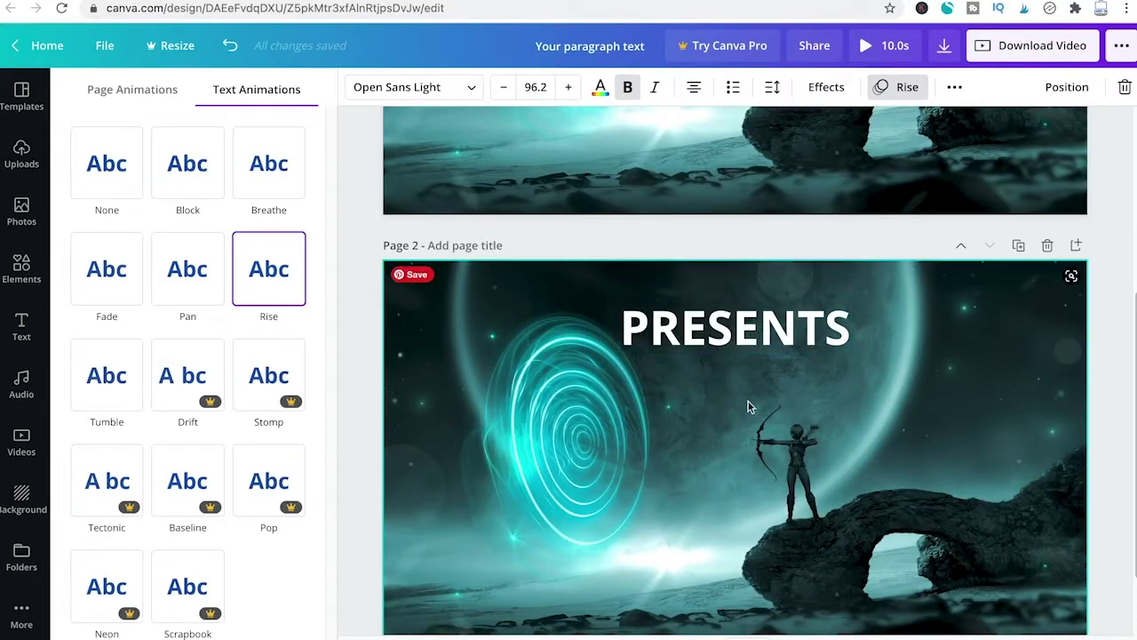
pyautogui.click(743, 351)
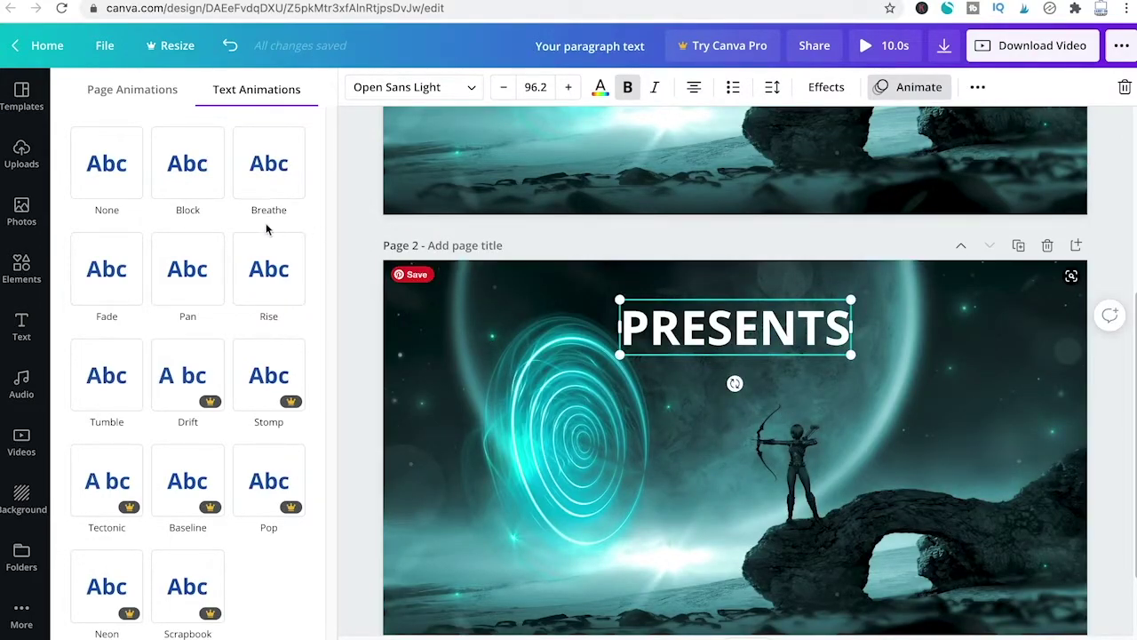
pyautogui.click(272, 271)
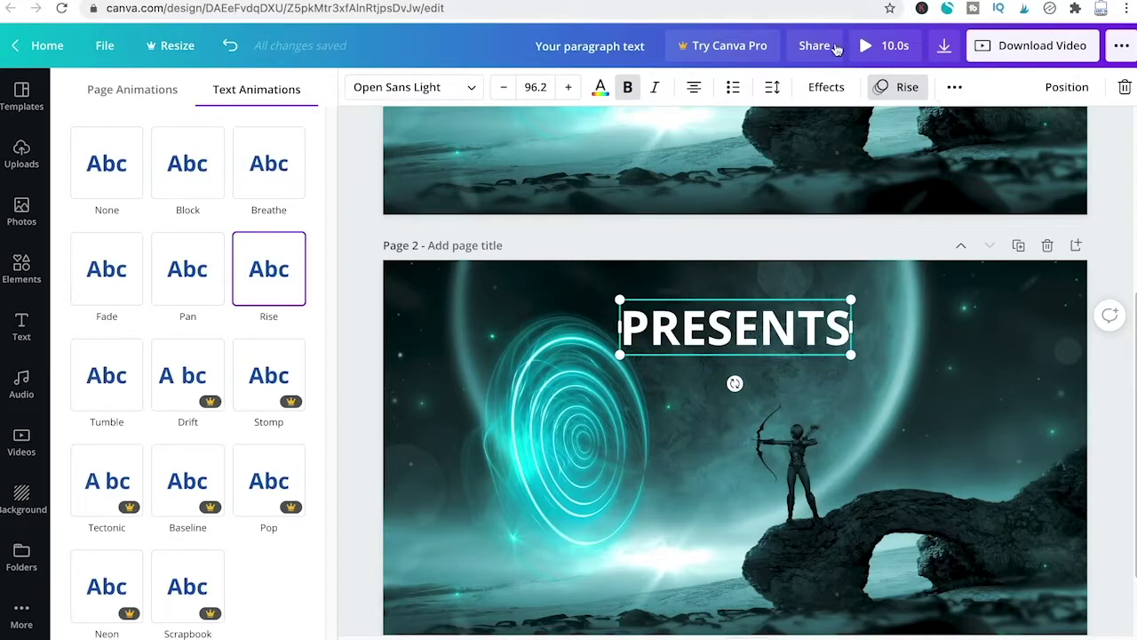
pyautogui.click(879, 46)
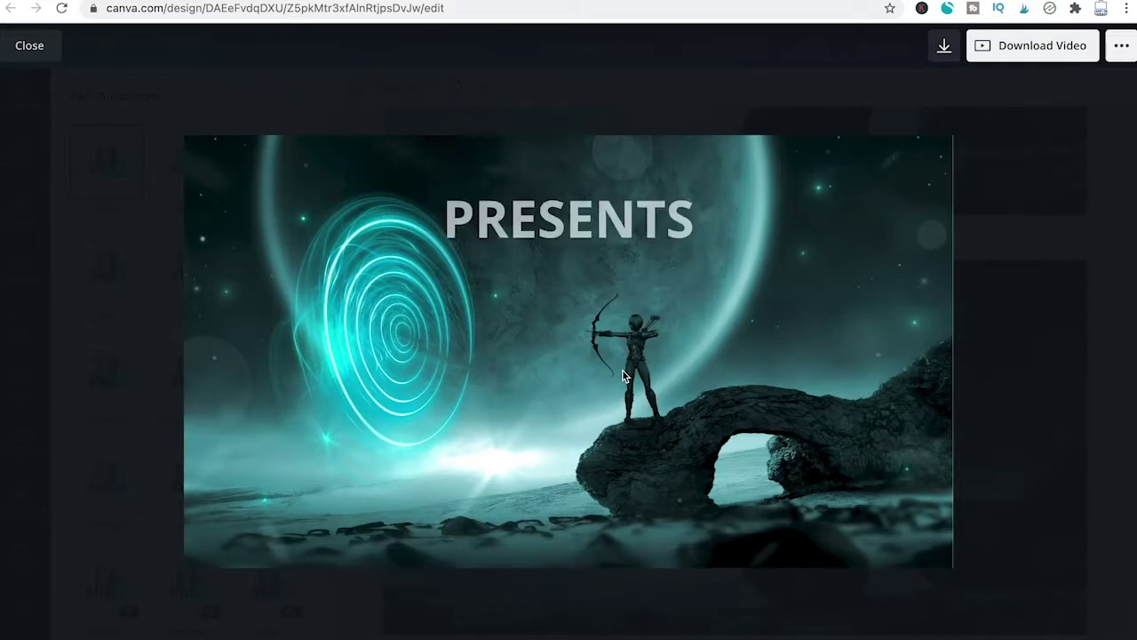
# Exit the full-screen preview with Esc and scroll back up to Page 1.
pyautogui.moveTo(629, 352)
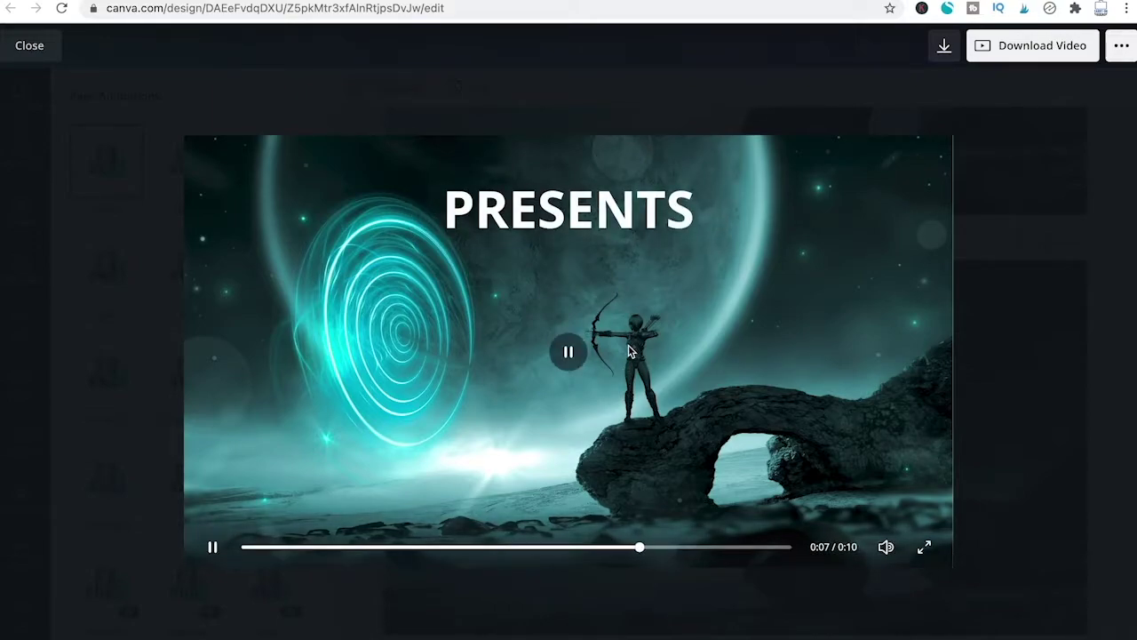
pyautogui.press('Escape')
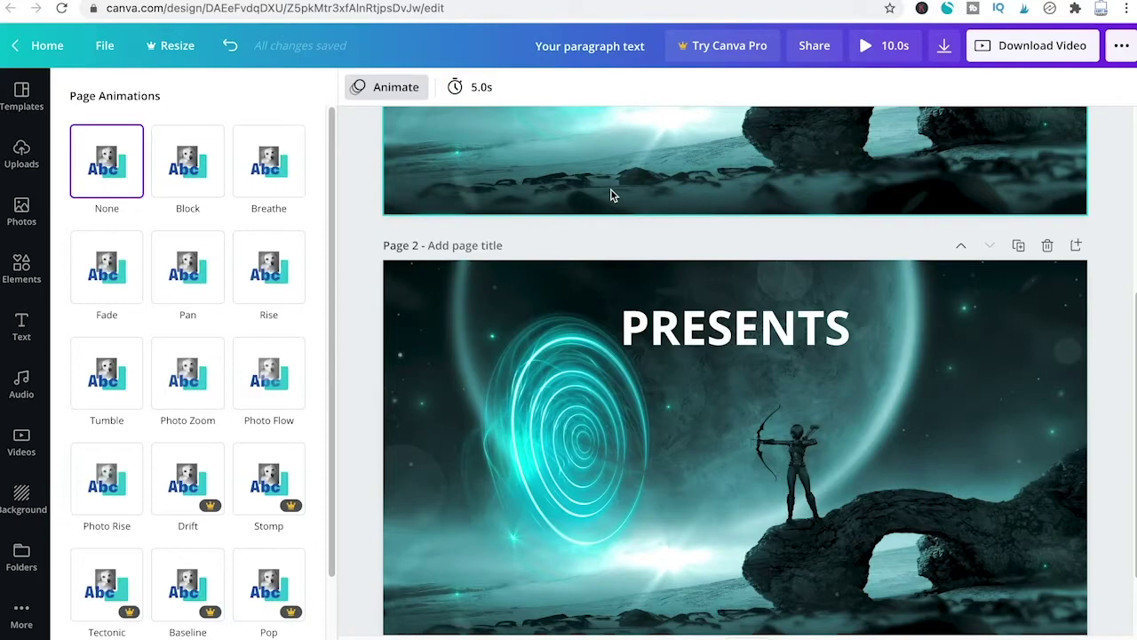
pyautogui.scroll(4, 622, 222)
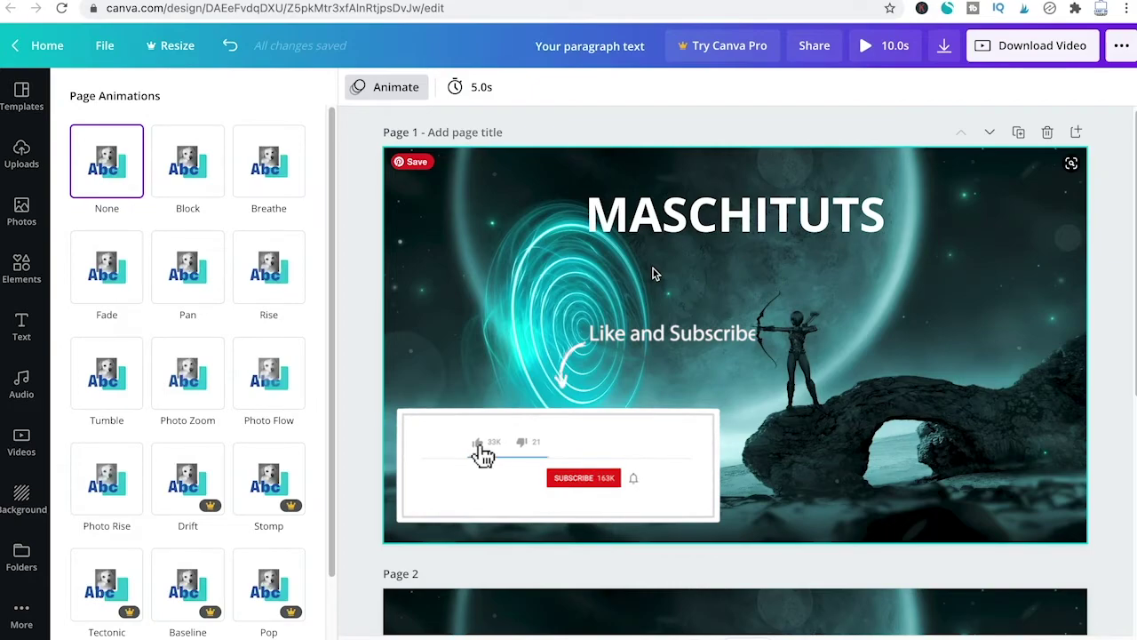
# Duplicate the MASCHITUTS title just below it and change the copy to 'NOW'.
pyautogui.click(694, 229)
pyautogui.moveTo(694, 230); pyautogui.dragTo(684, 282)
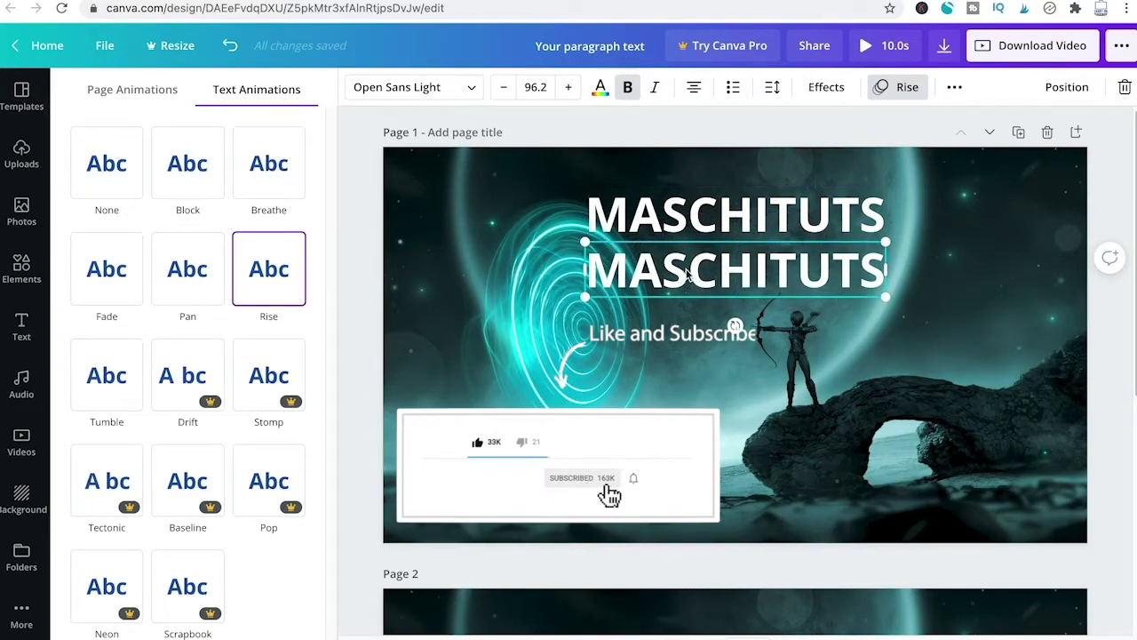
pyautogui.doubleClick(694, 271)
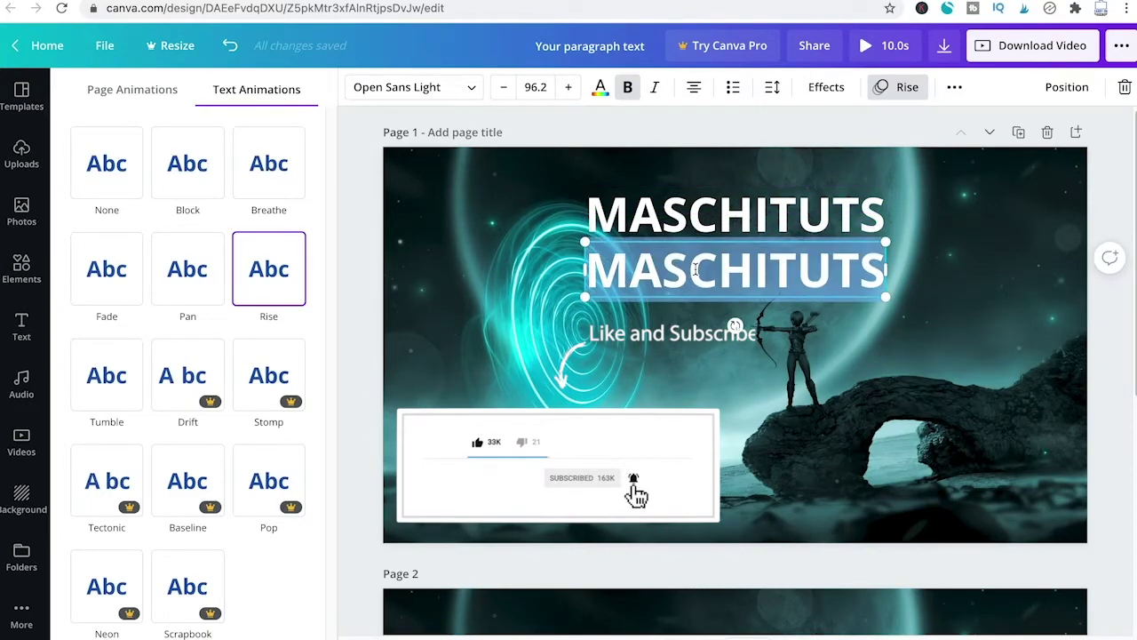
pyautogui.write('NOW')
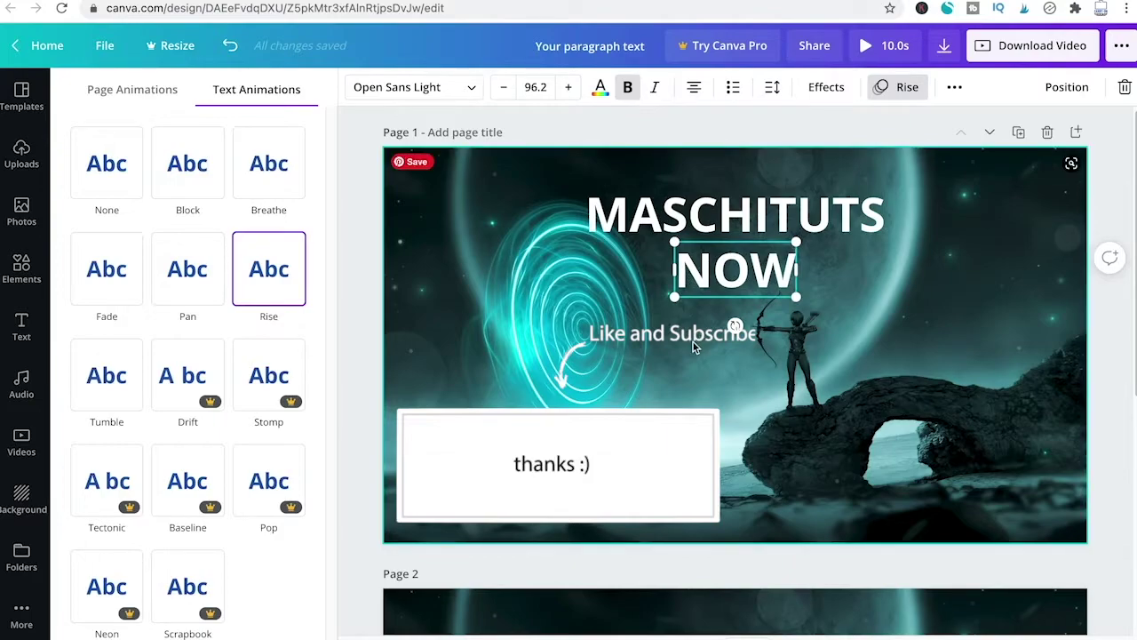
pyautogui.press('Escape')
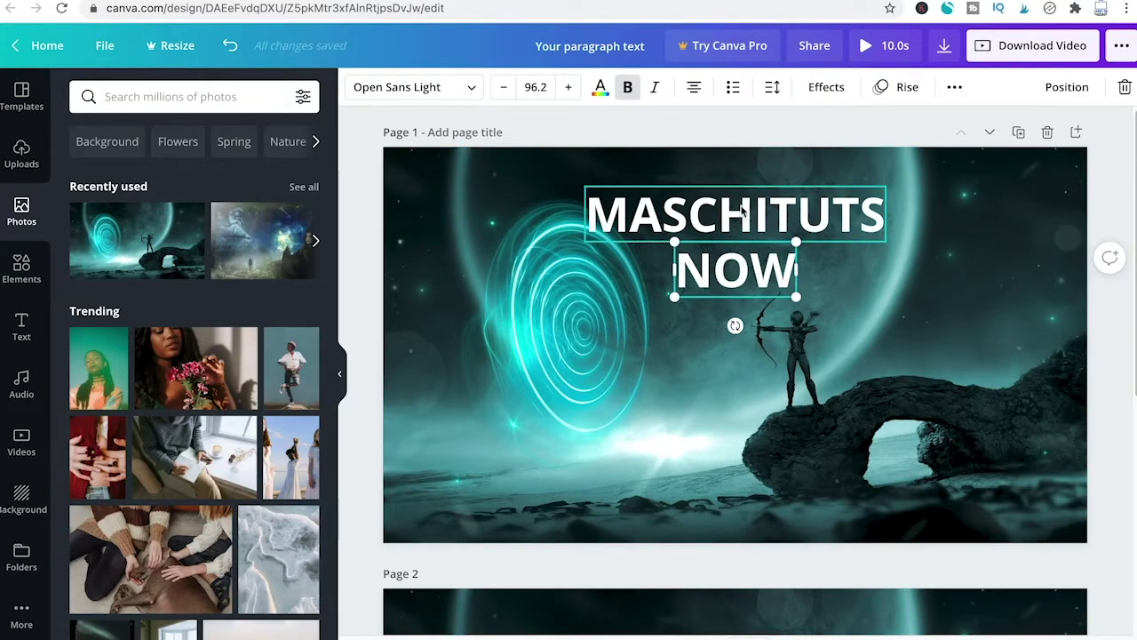
# Animate NOW with Pan and open the video preview rewound to the start.
pyautogui.click(906, 88)
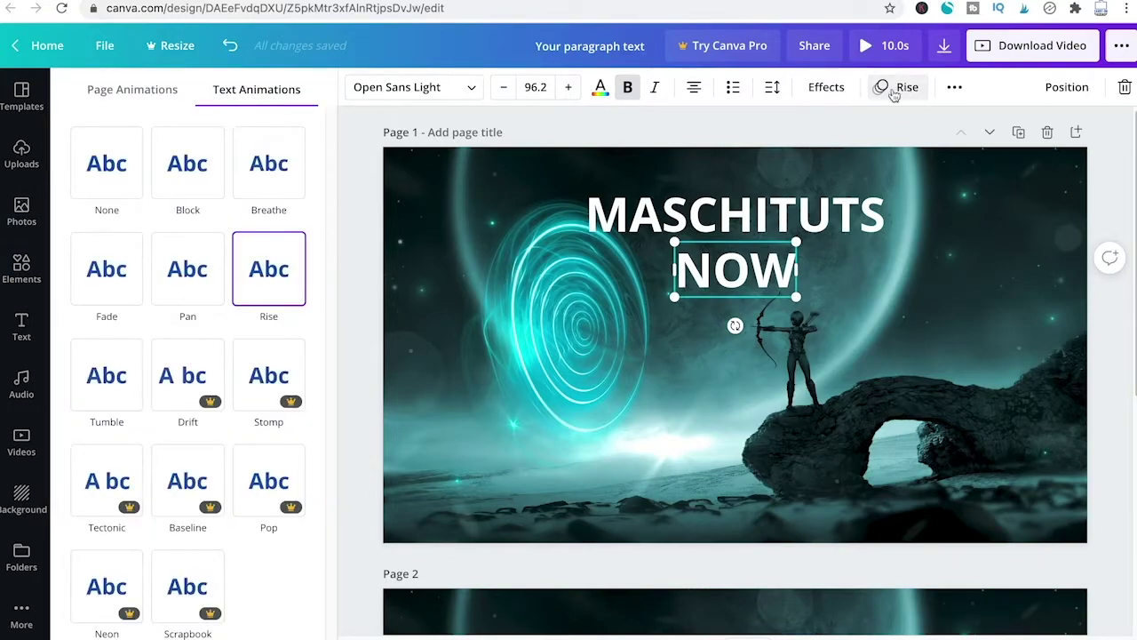
pyautogui.click(184, 266)
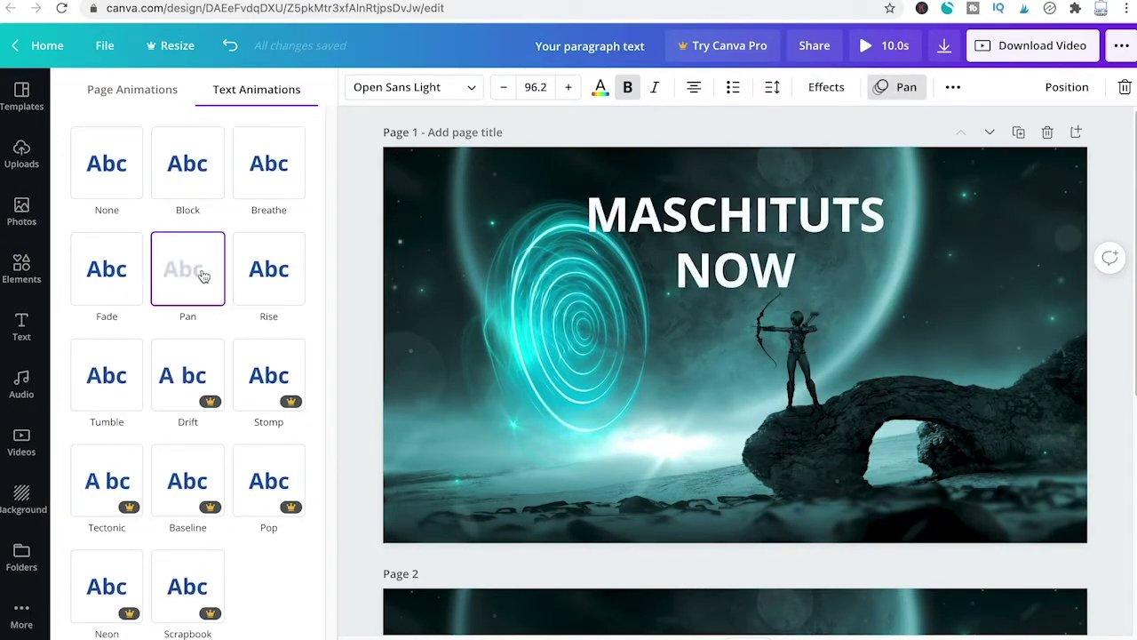
pyautogui.click(903, 90)
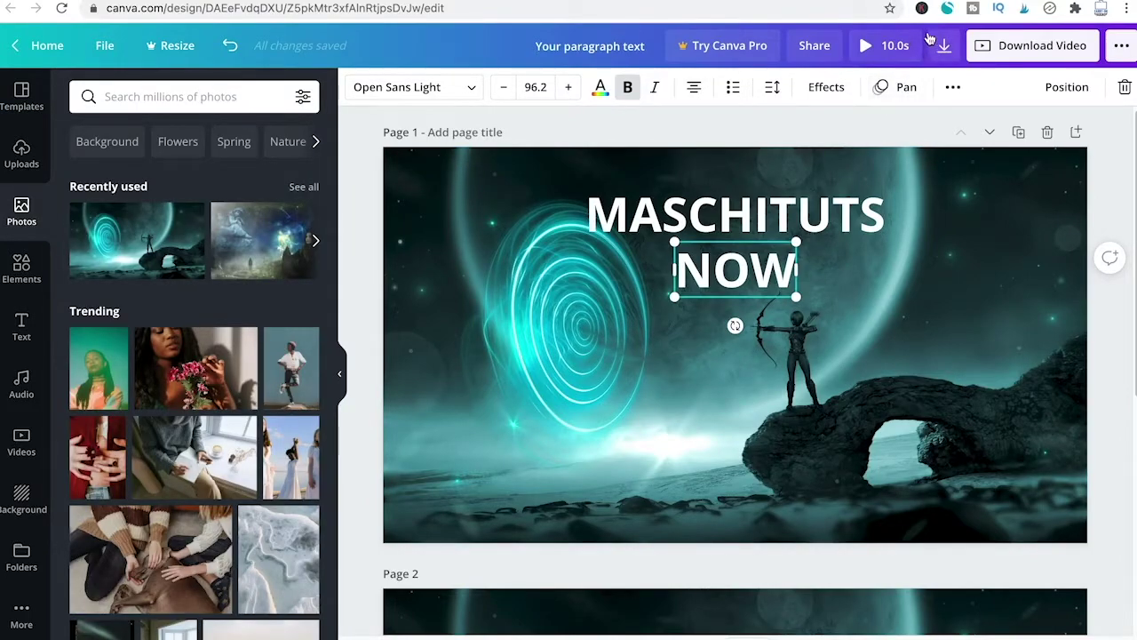
pyautogui.click(889, 48)
pyautogui.click(244, 546)
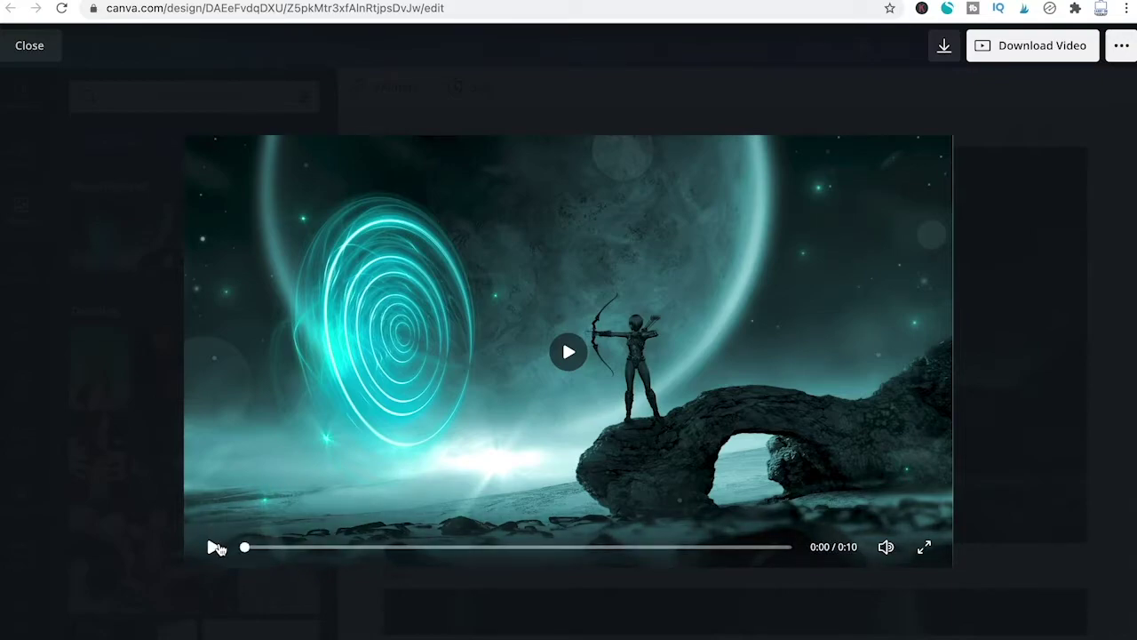
# Play the 'MASCHITUTS NOW' intro preview, then close it to resume editing.
pyautogui.click(216, 547)
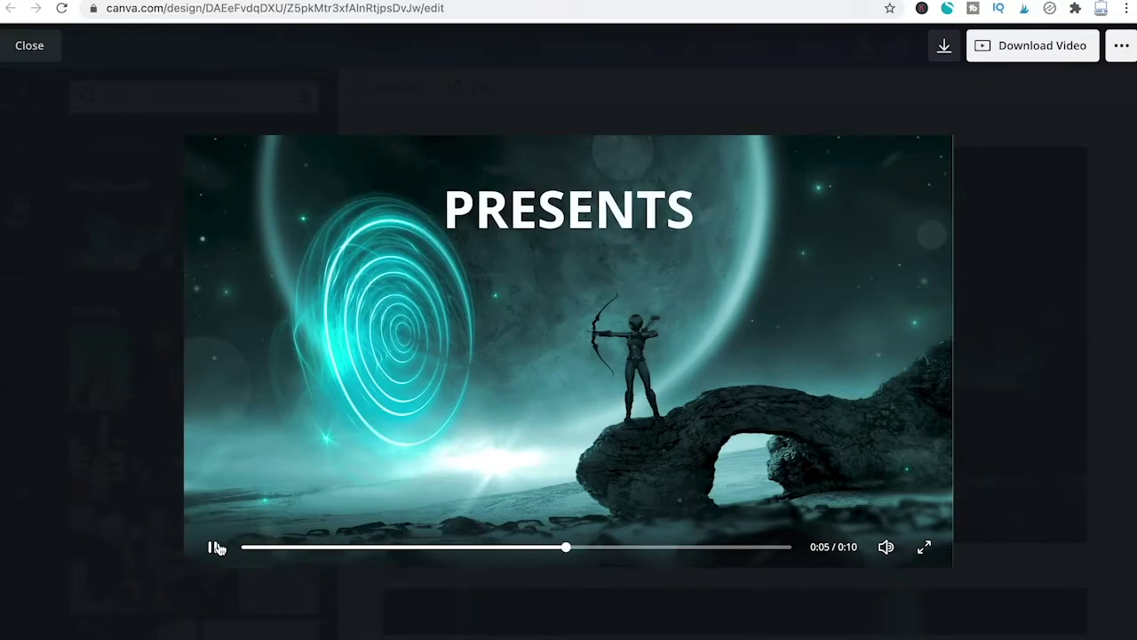
pyautogui.click(684, 122)
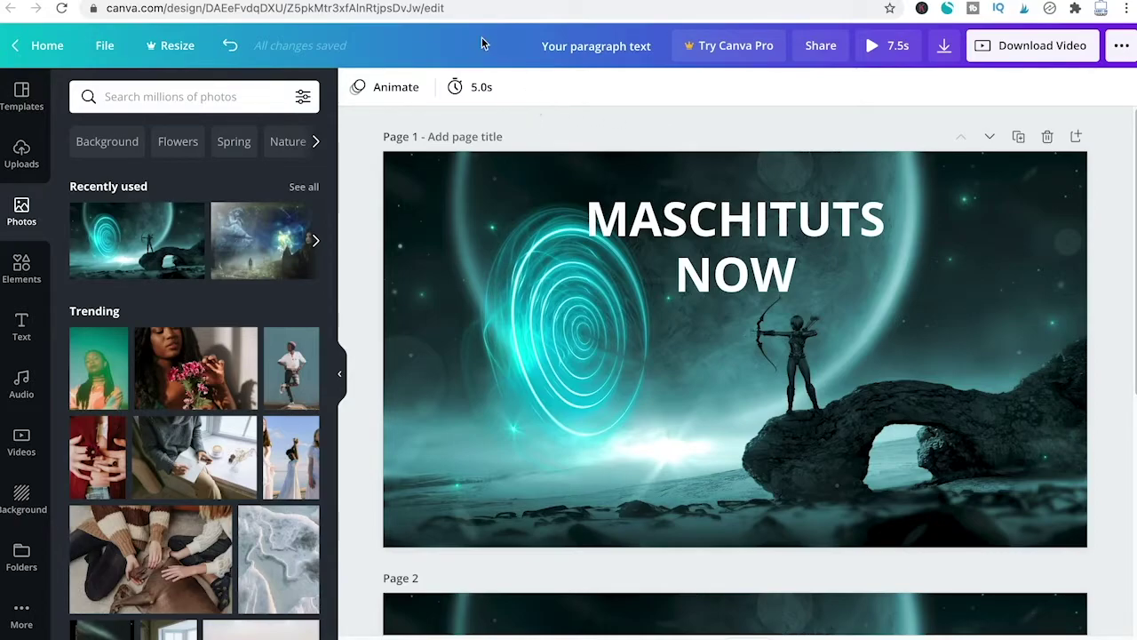
# Shorten page 1 from 5.0s to 2 seconds.
pyautogui.click(471, 88)
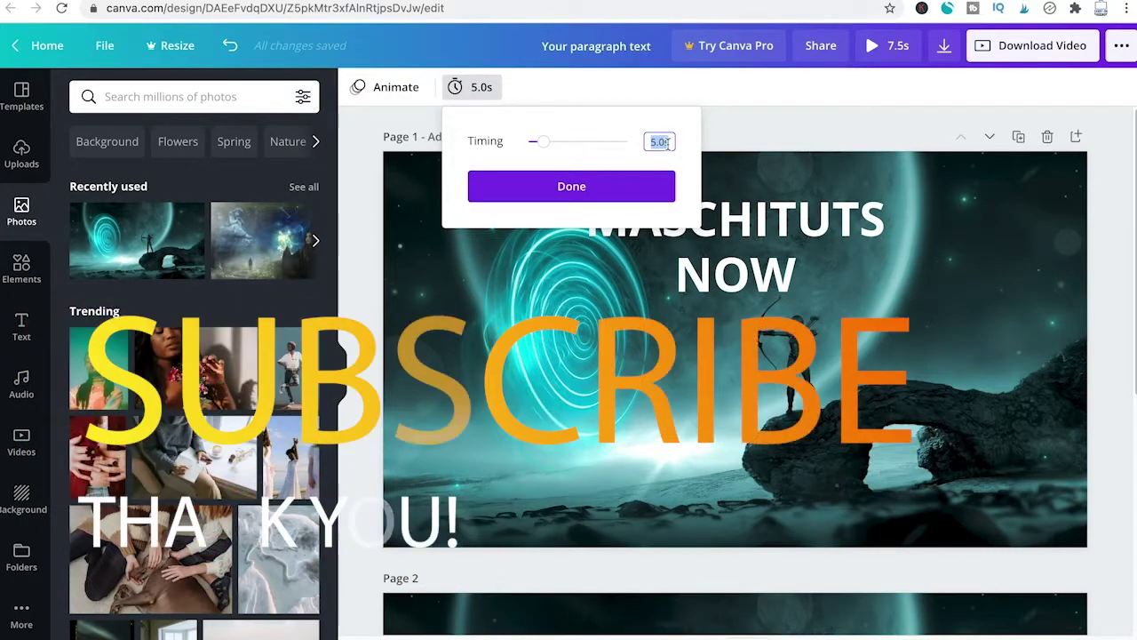
pyautogui.write('2')
pyautogui.click(604, 197)
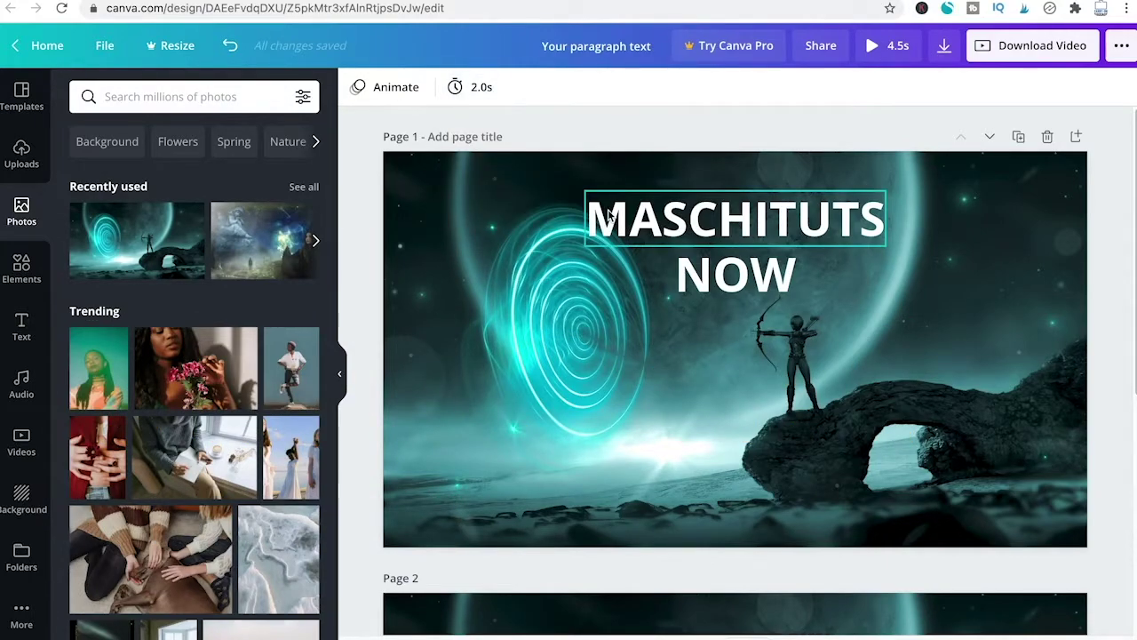
pyautogui.scroll(-5, 610, 214)
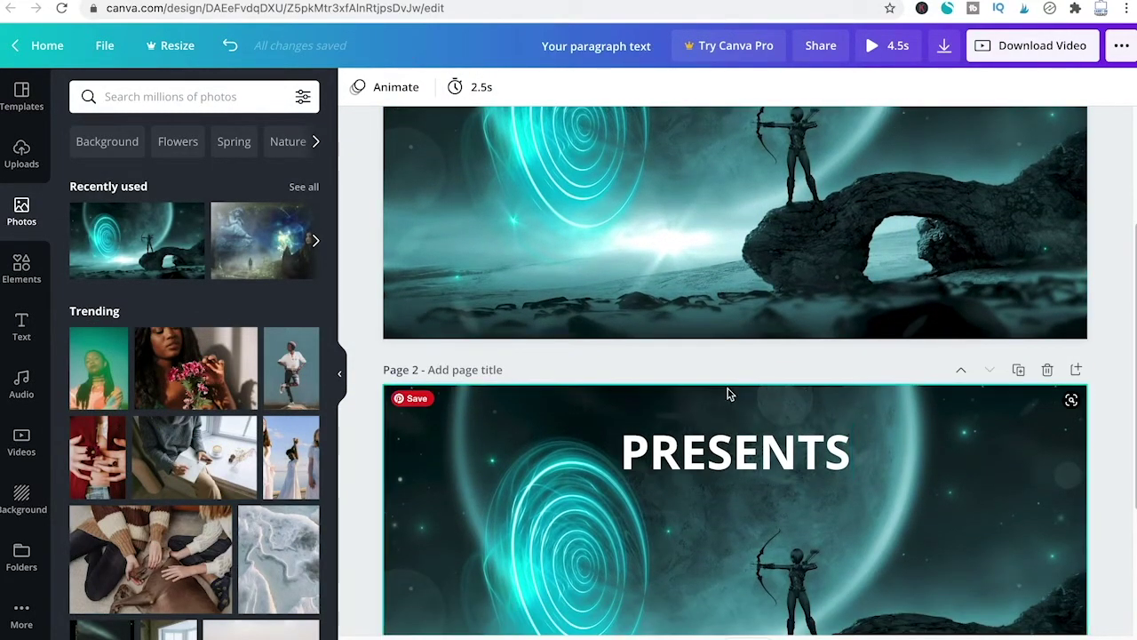
# Shorten page 2 from 2.5s to 2 seconds and preview the 4.0-second video.
pyautogui.click(494, 516)
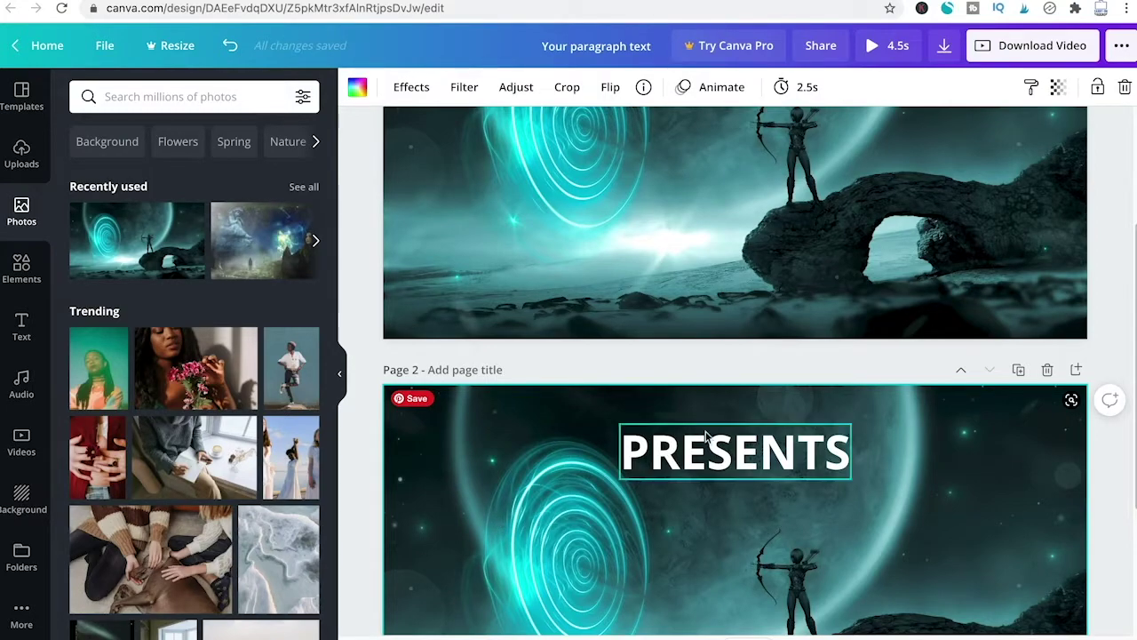
pyautogui.click(805, 89)
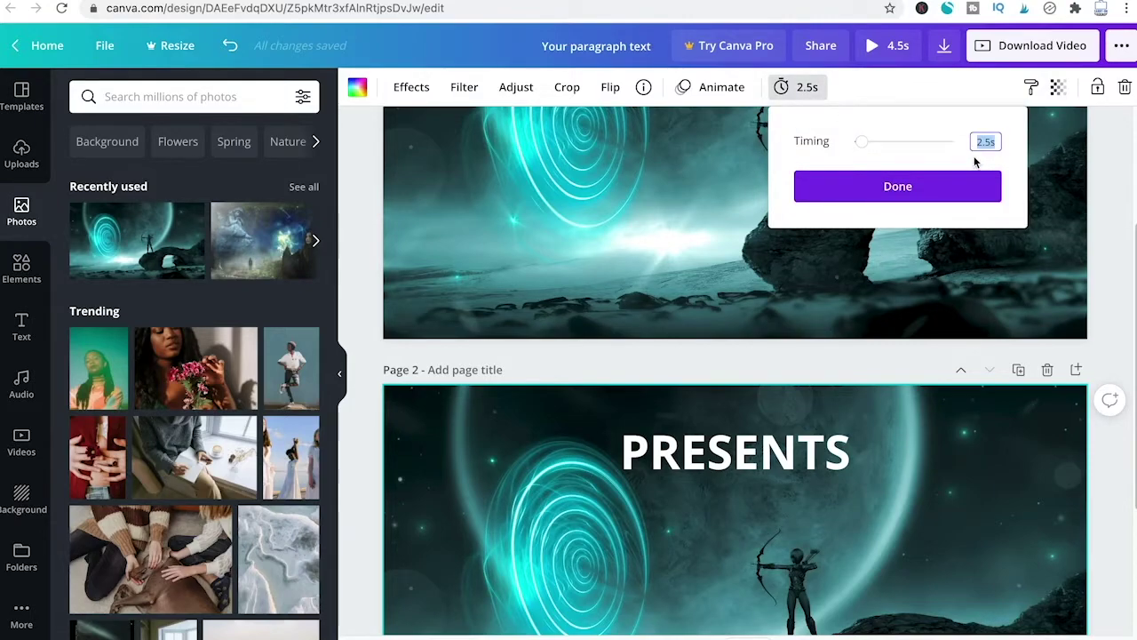
pyautogui.write('2')
pyautogui.click(906, 189)
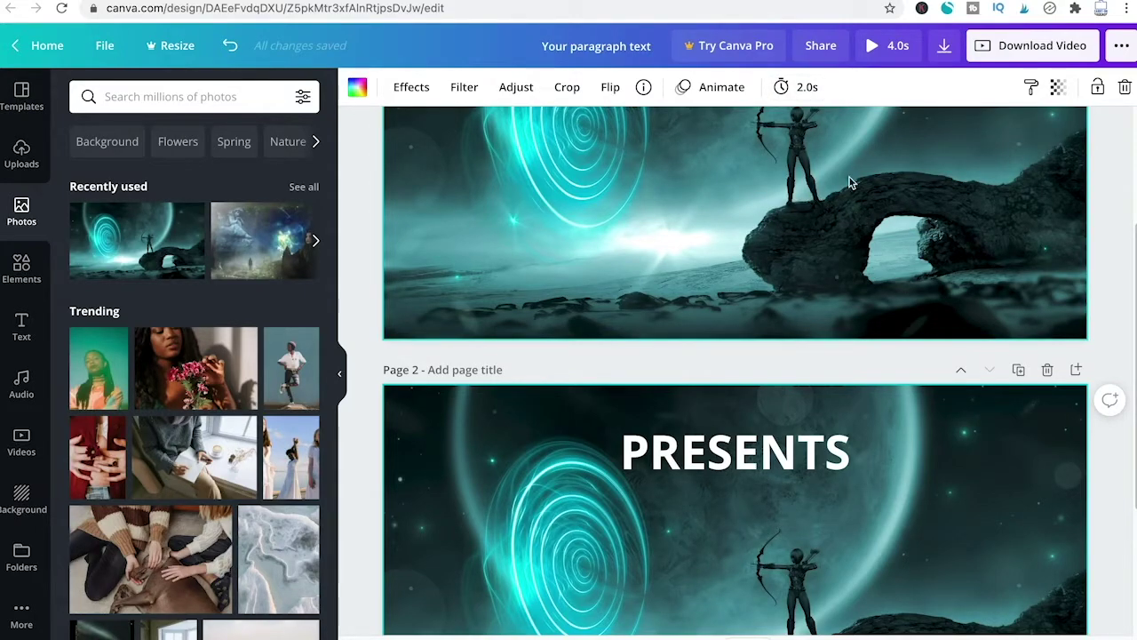
pyautogui.click(889, 54)
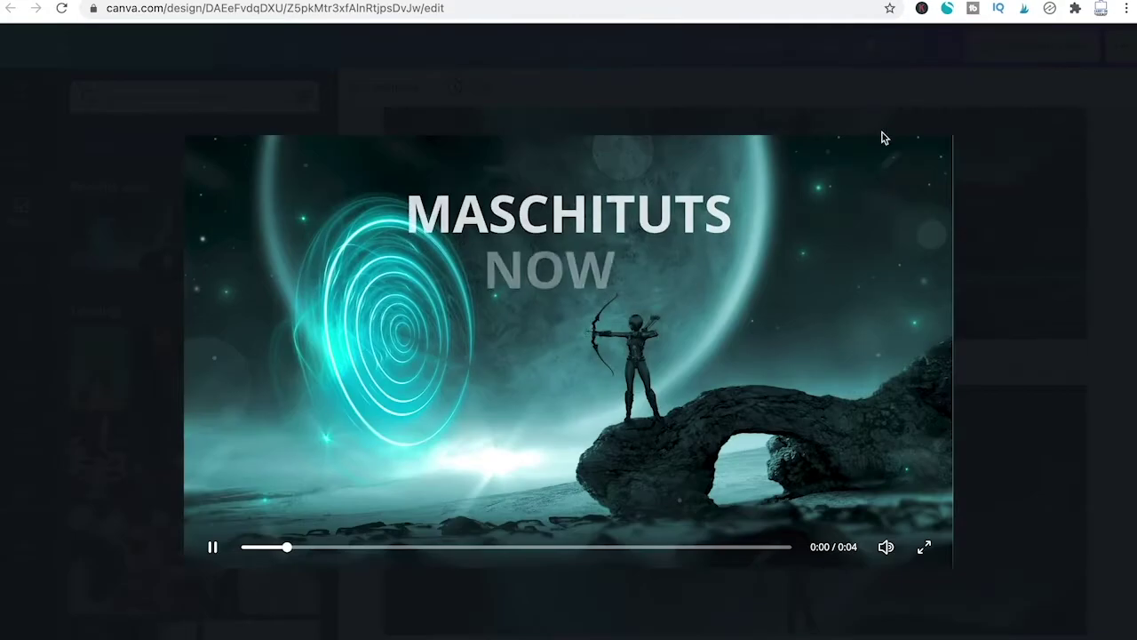
# Stop the 4-second preview playback and close the preview.
pyautogui.click(867, 235)
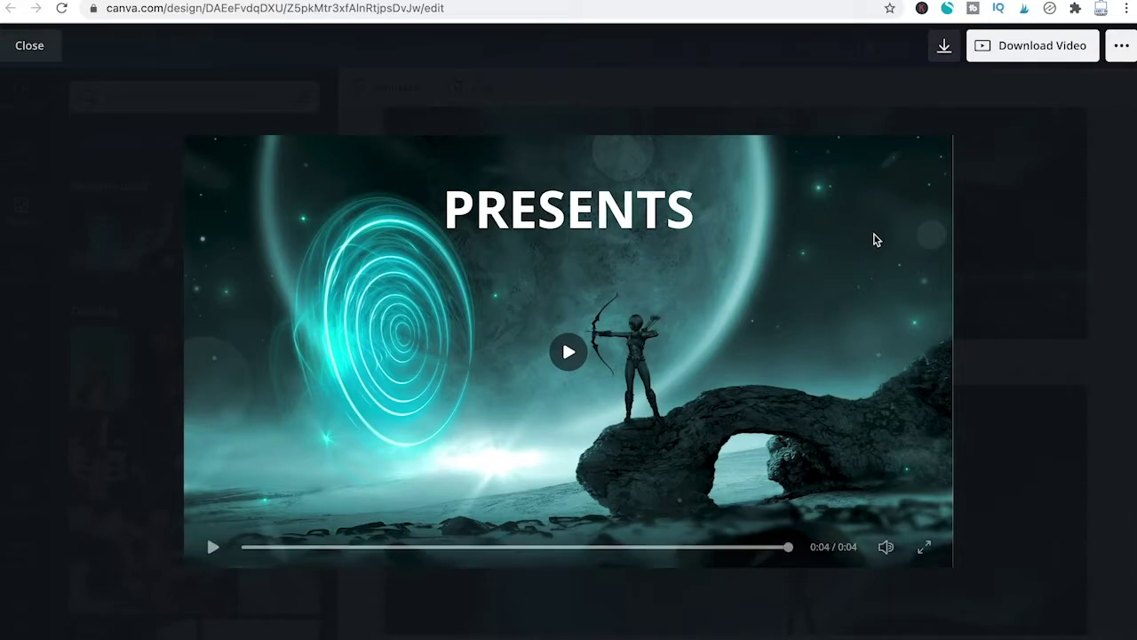
pyautogui.click(20, 46)
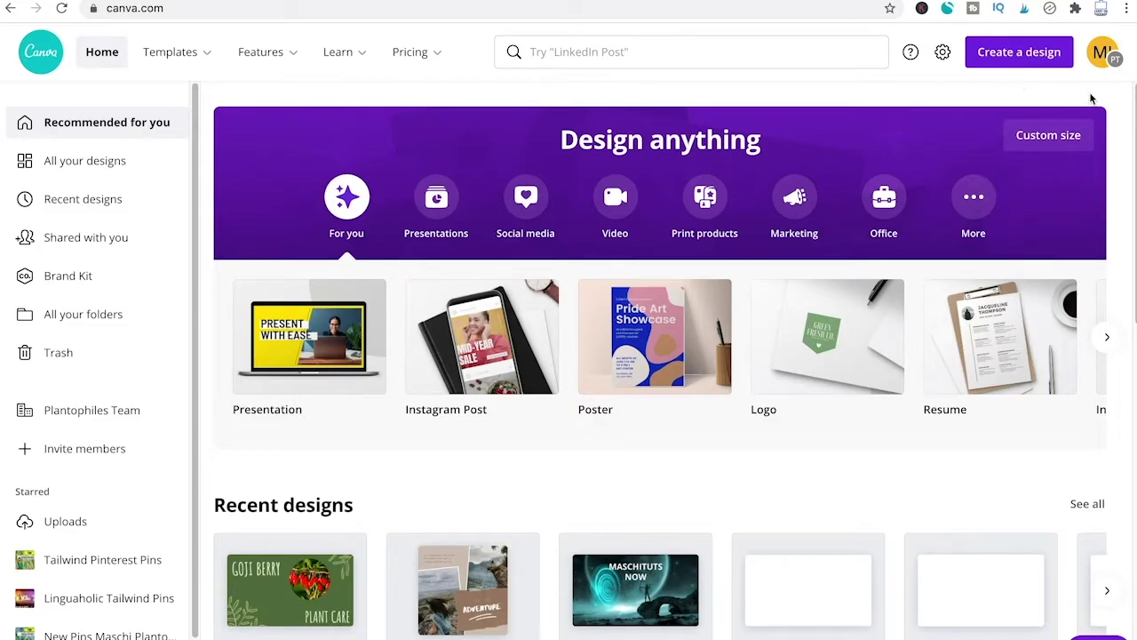
# Start a new Video design from the create menu.
pyautogui.click(1002, 58)
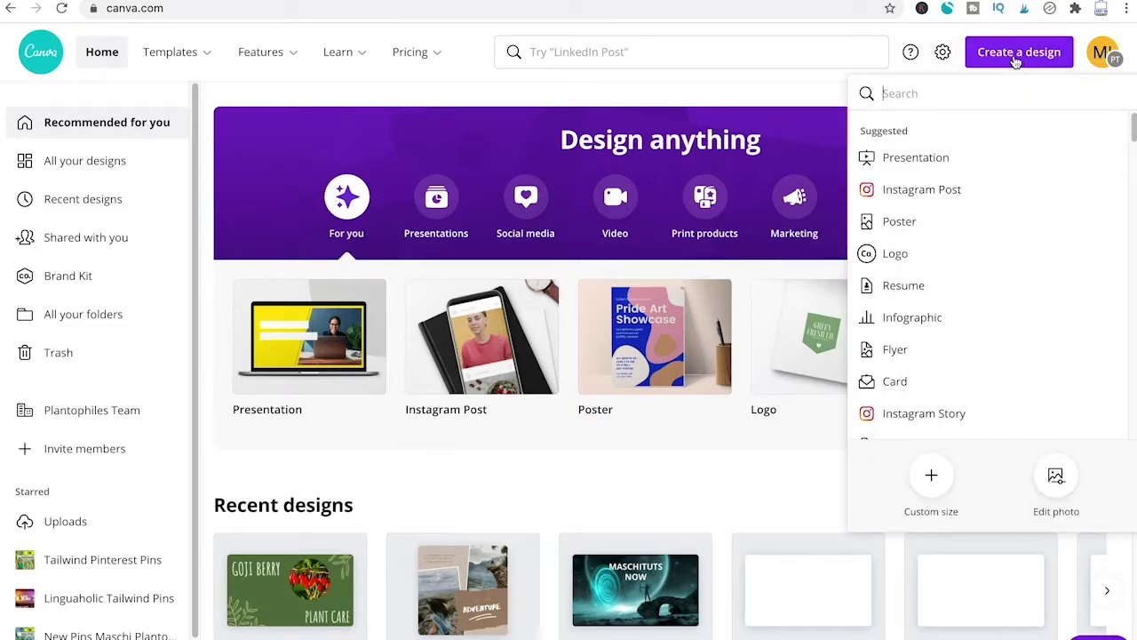
pyautogui.scroll(-3, 944, 201)
pyautogui.scroll(1, 941, 198)
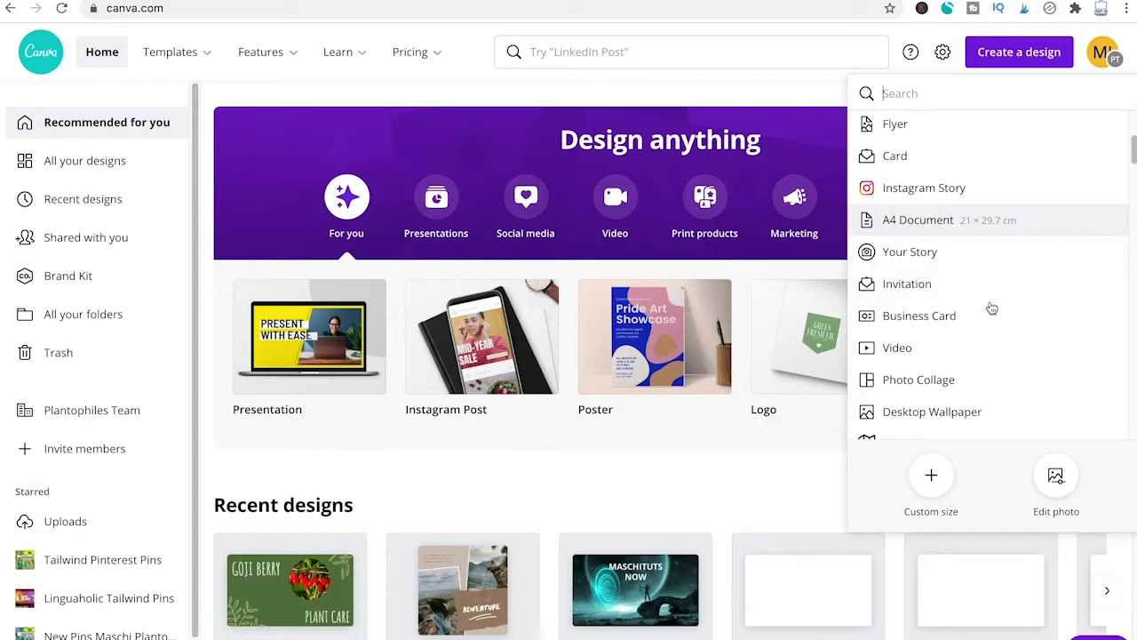
pyautogui.click(893, 347)
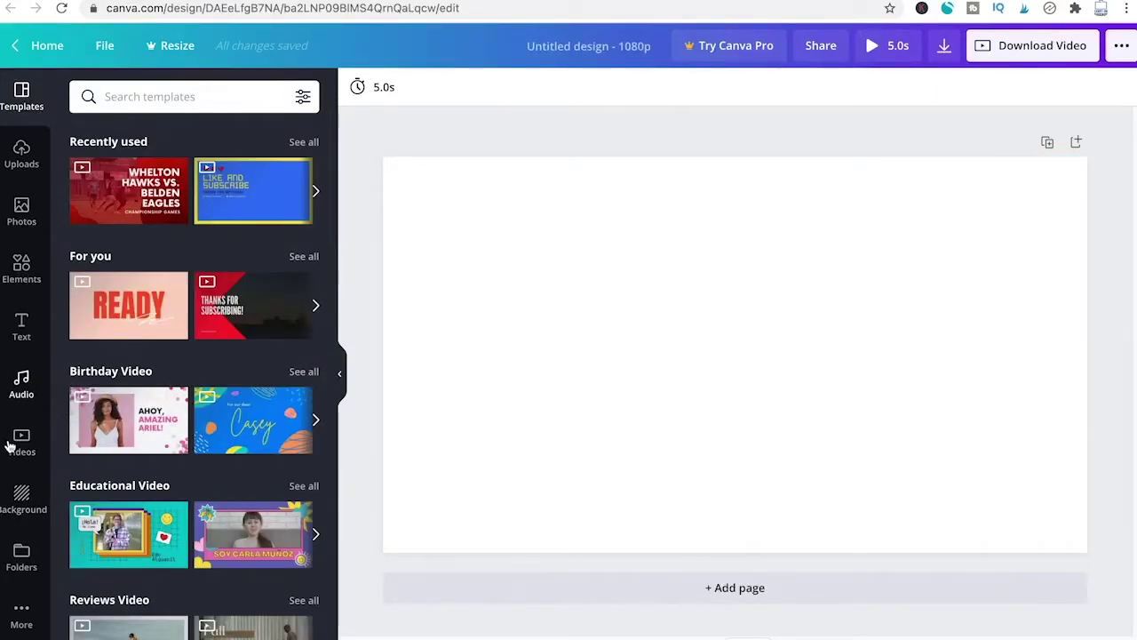
# Add the stock aerial ocean clip and set it as the page background video.
pyautogui.click(20, 442)
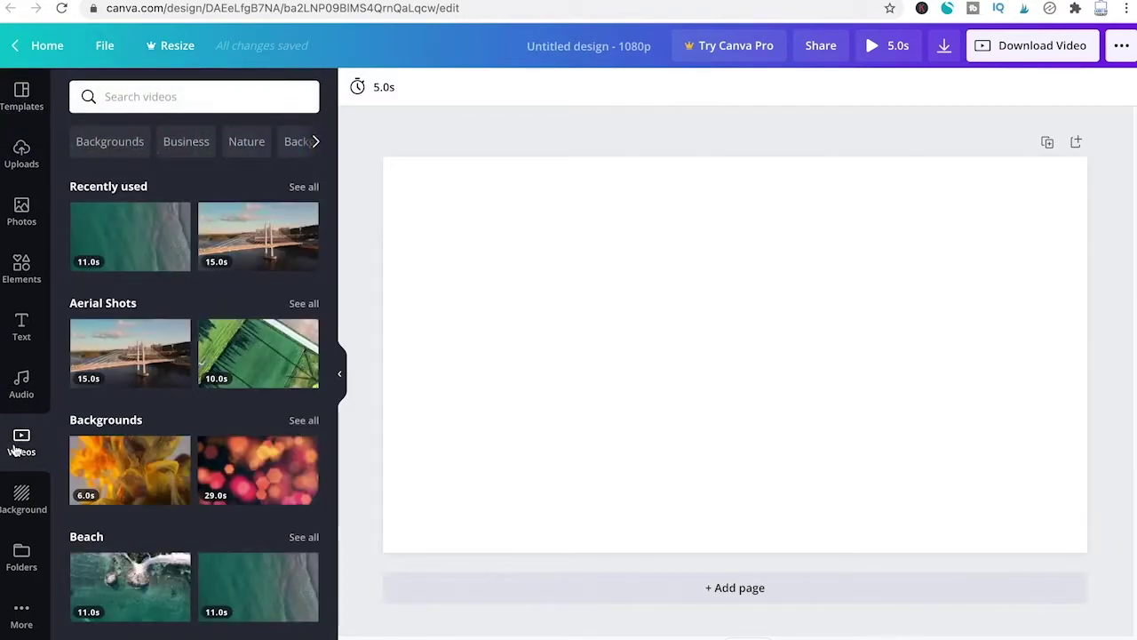
pyautogui.click(122, 234)
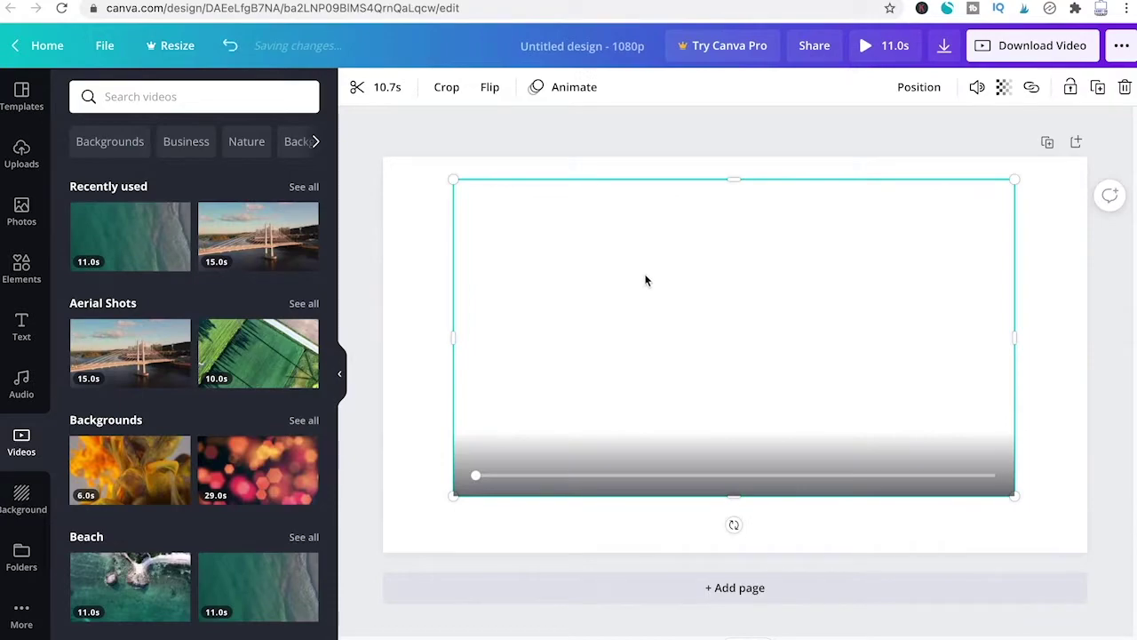
pyautogui.rightClick(677, 284)
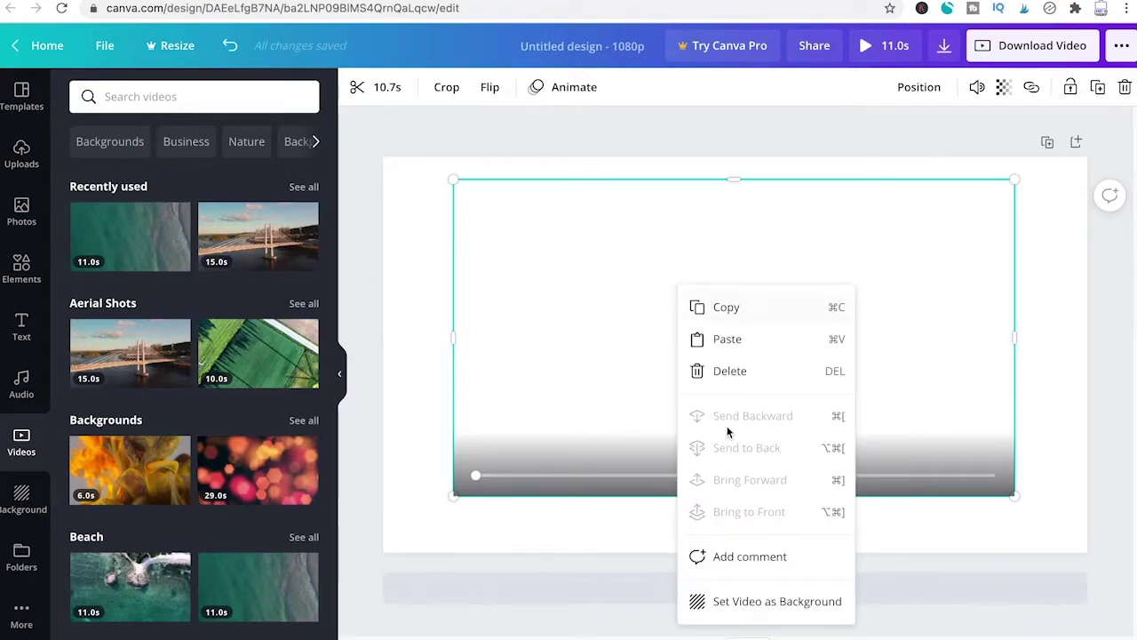
pyautogui.click(761, 603)
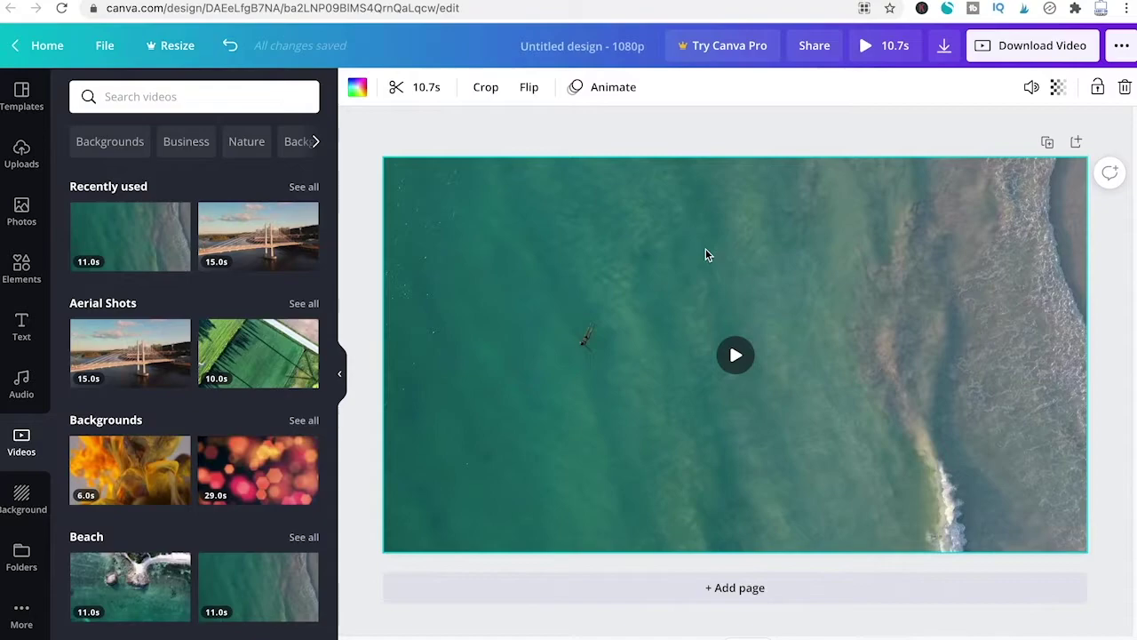
# Add a text box, make it bold at size 82, centred near the page top.
pyautogui.press('t')
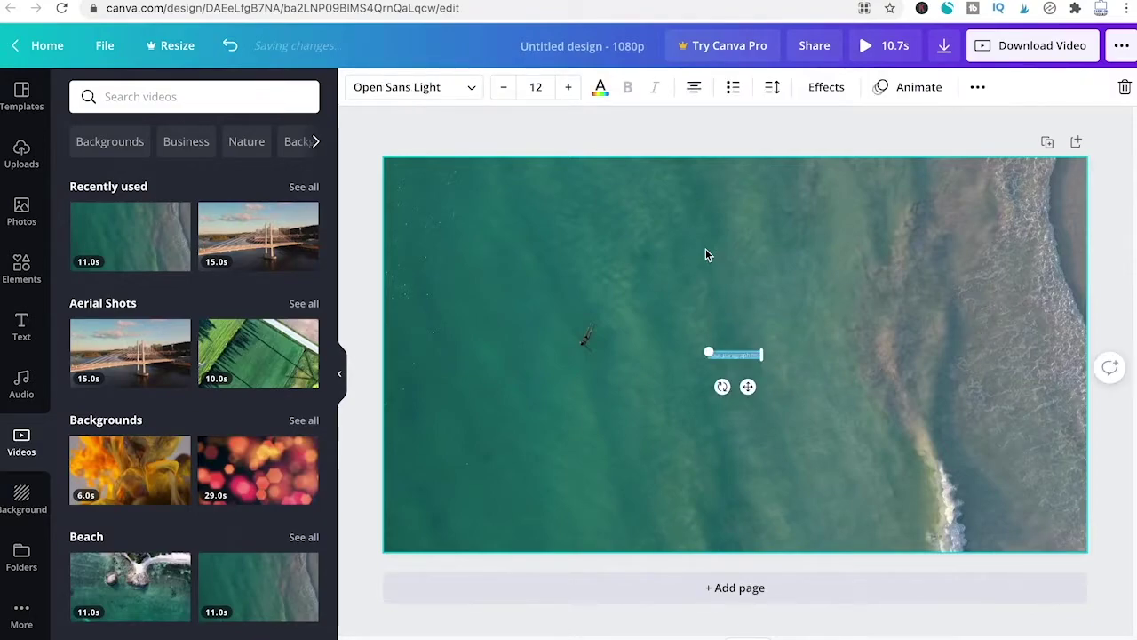
pyautogui.moveTo(705, 349); pyautogui.dragTo(494, 267)
pyautogui.click(592, 412)
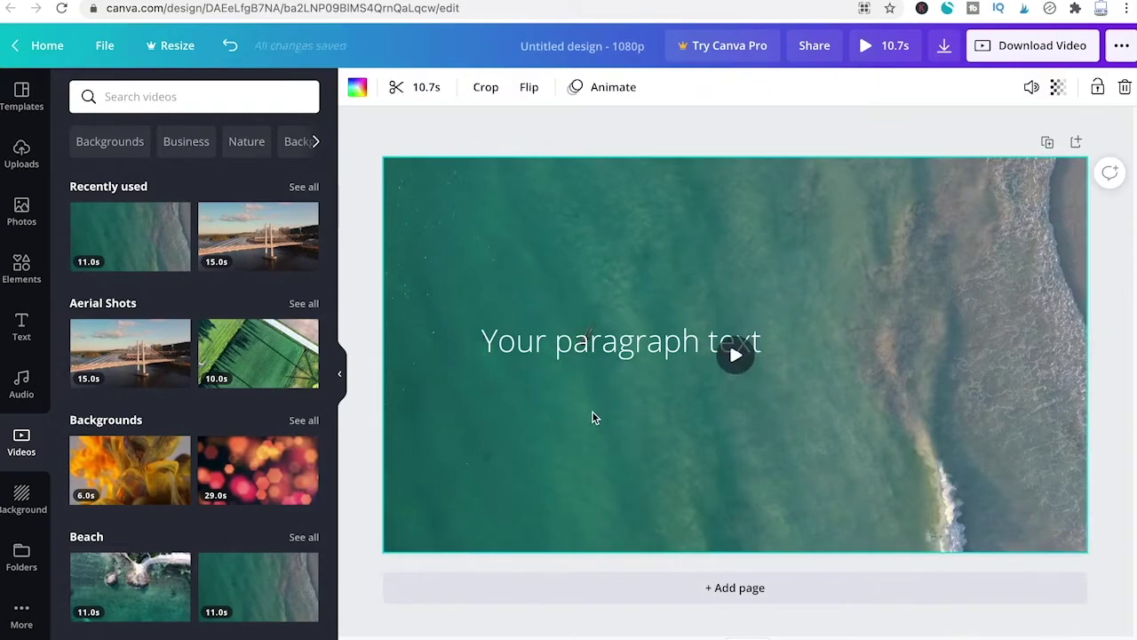
pyautogui.moveTo(603, 323); pyautogui.dragTo(706, 216)
pyautogui.click(628, 86)
pyautogui.click(721, 297)
pyautogui.click(597, 206)
pyautogui.moveTo(577, 196); pyautogui.dragTo(506, 189)
pyautogui.moveTo(857, 233); pyautogui.dragTo(912, 231)
pyautogui.moveTo(717, 219); pyautogui.dragTo(746, 218)
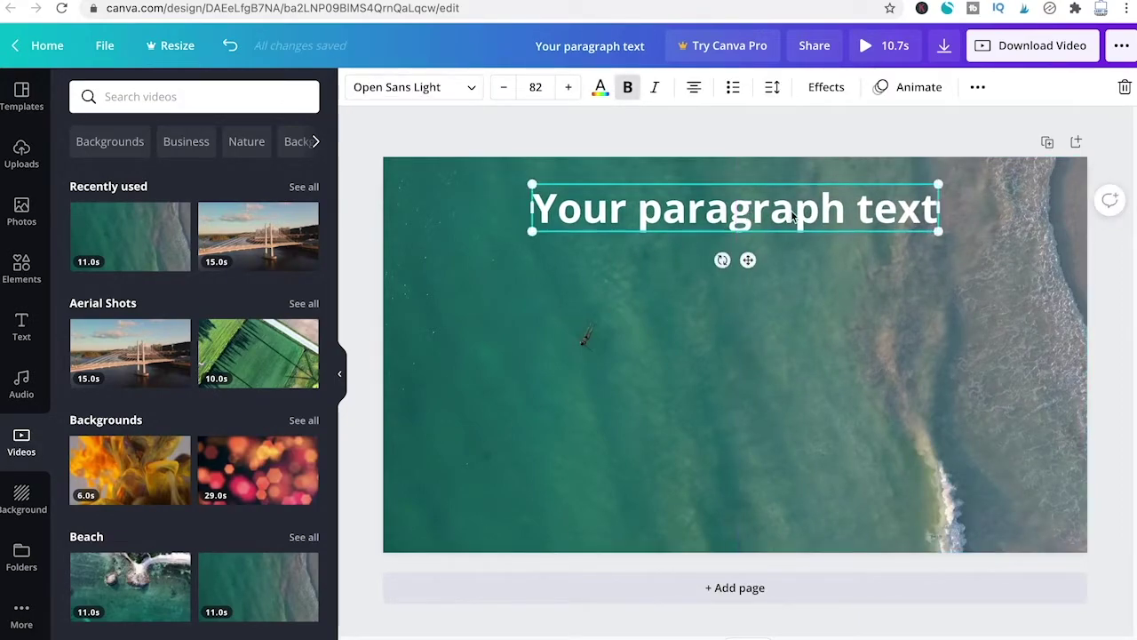
# Replace the placeholder text with 'Maschituts' and reselect the title.
pyautogui.doubleClick(766, 215)
pyautogui.write('Maschiut')
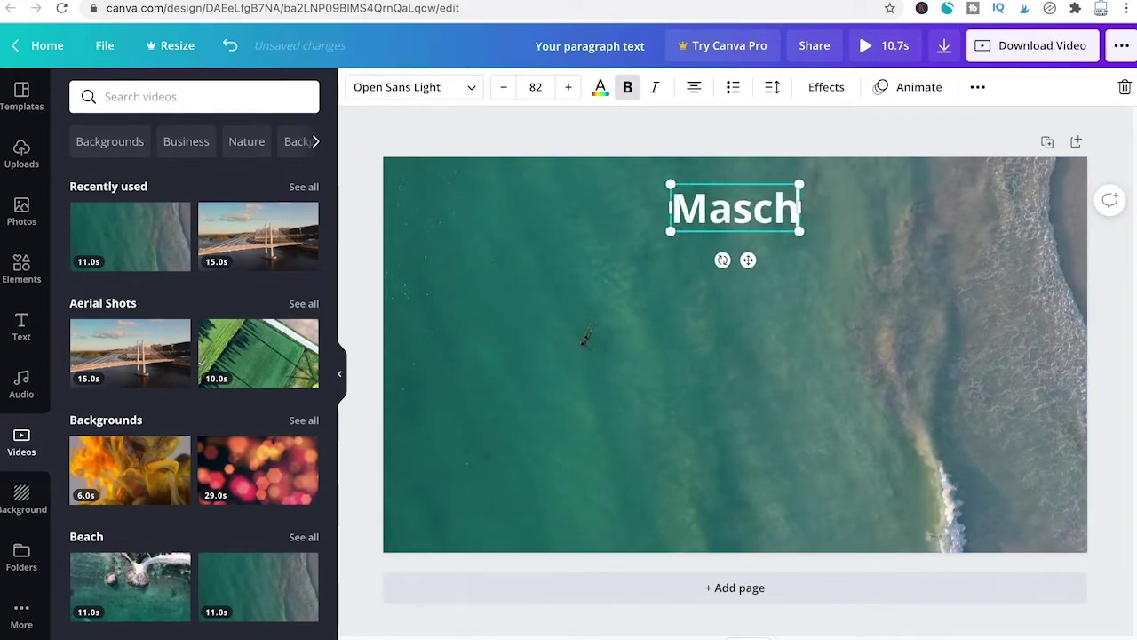
pyautogui.press('BackSpace')
pyautogui.press('BackSpace')
pyautogui.write('tuts')
pyautogui.press('Return')
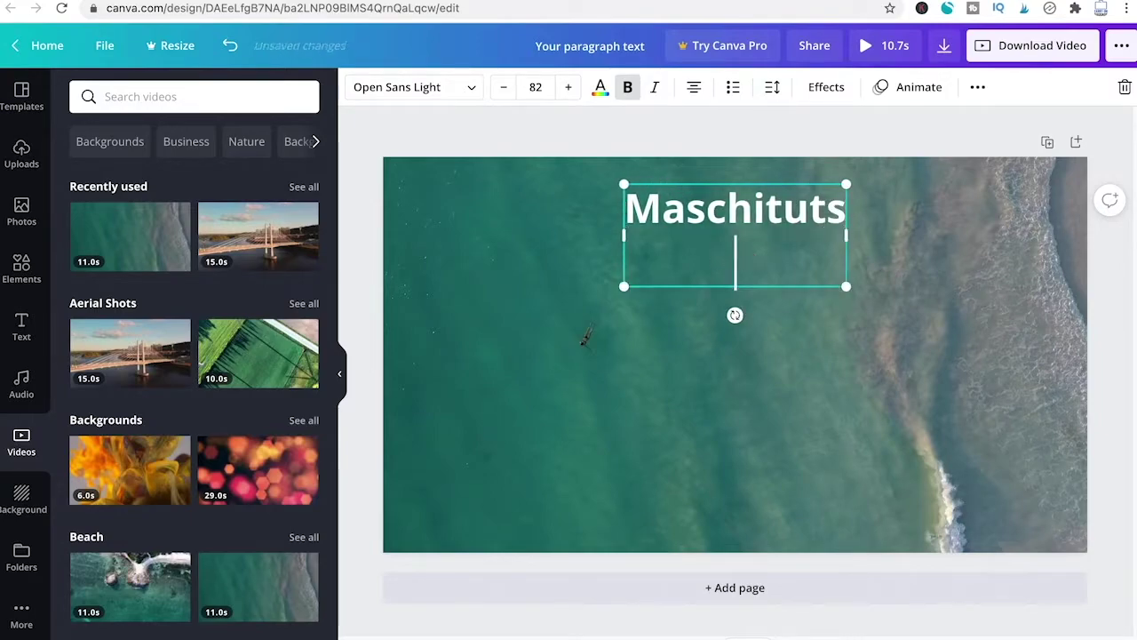
pyautogui.press('BackSpace')
pyautogui.press('Escape')
pyautogui.click(795, 318)
pyautogui.click(756, 211)
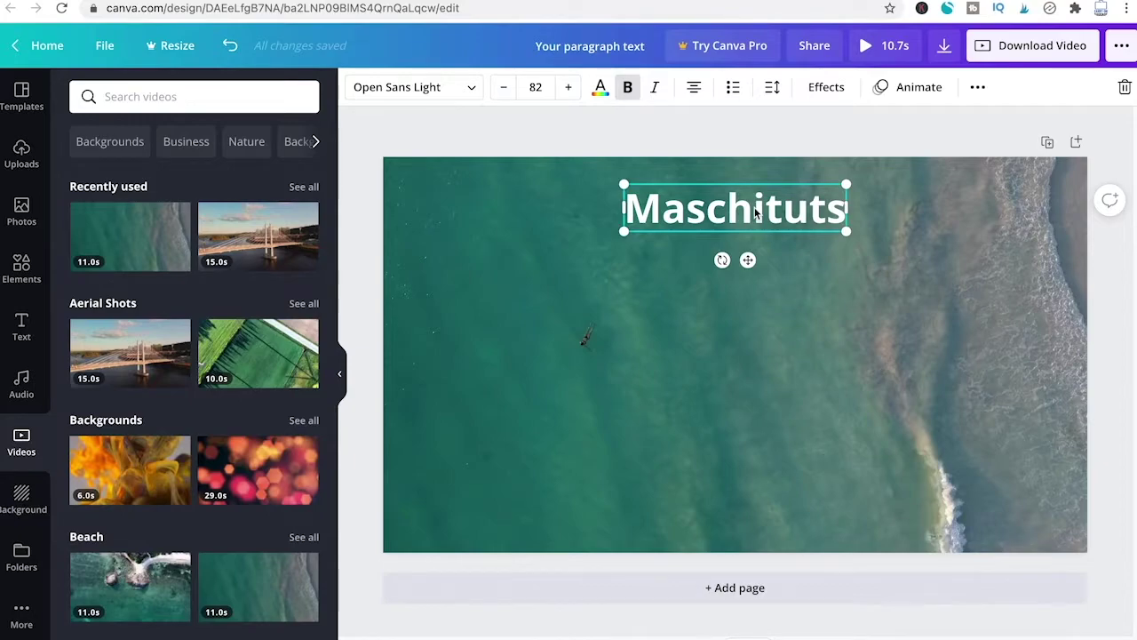
# After trying Drift, Stomp and Block, apply Pan to the title and open full-screen preview.
pyautogui.click(911, 88)
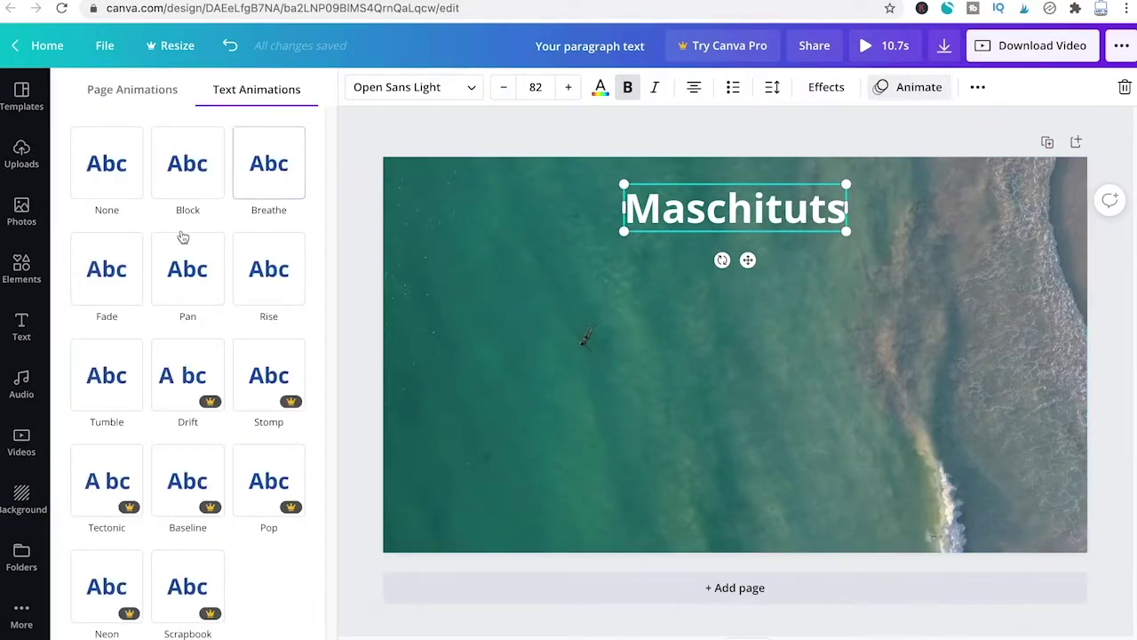
pyautogui.click(182, 369)
pyautogui.click(202, 321)
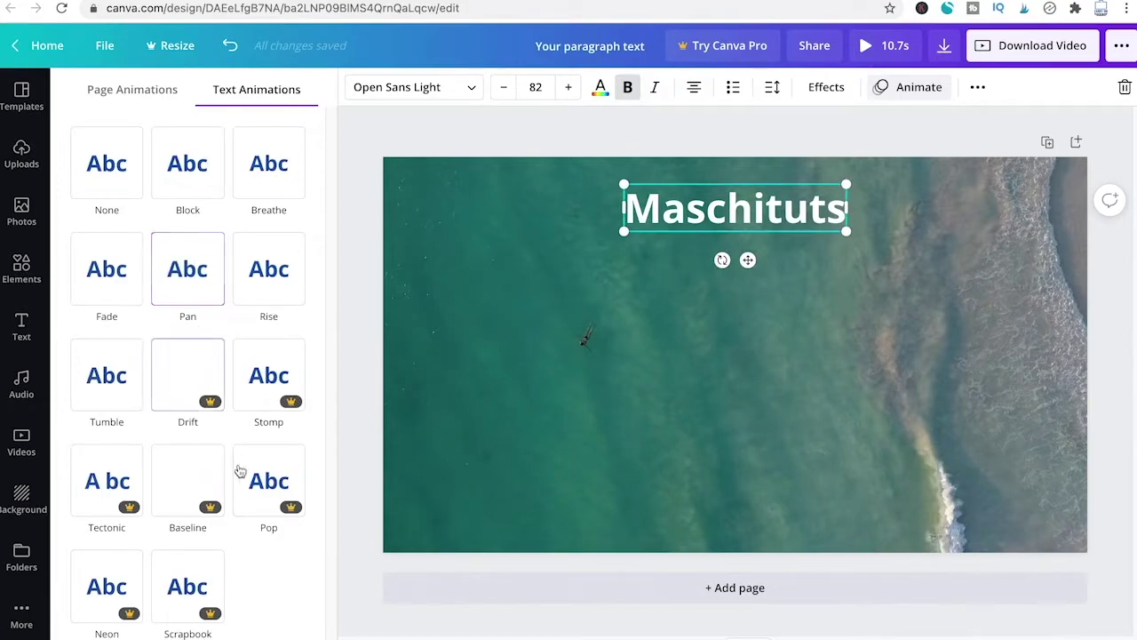
pyautogui.click(297, 391)
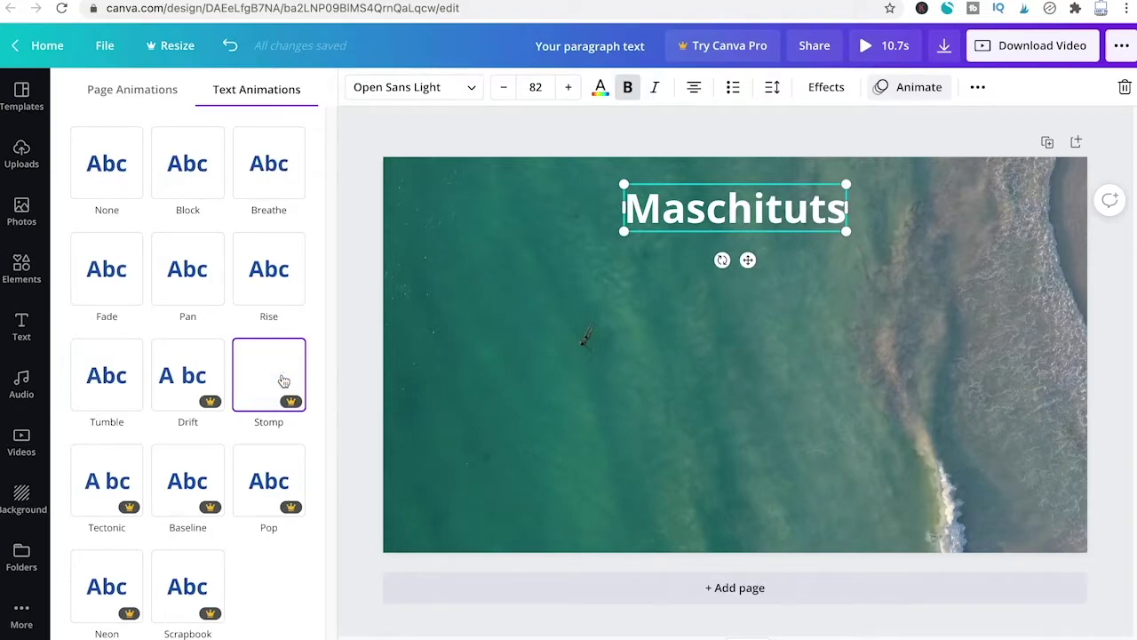
pyautogui.click(187, 164)
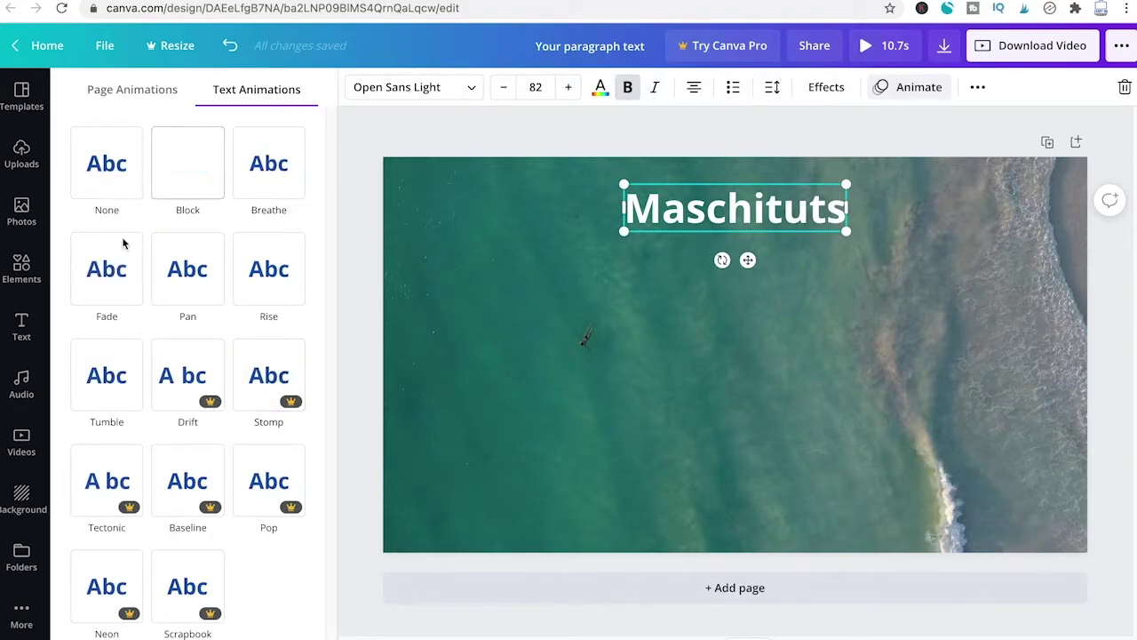
pyautogui.click(206, 264)
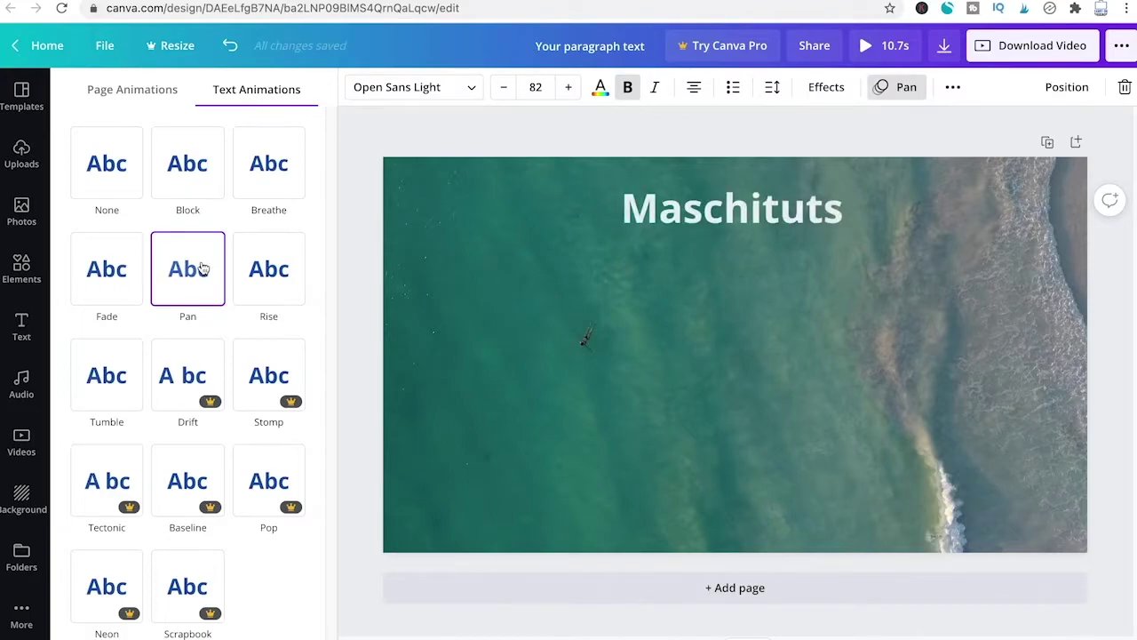
pyautogui.click(711, 324)
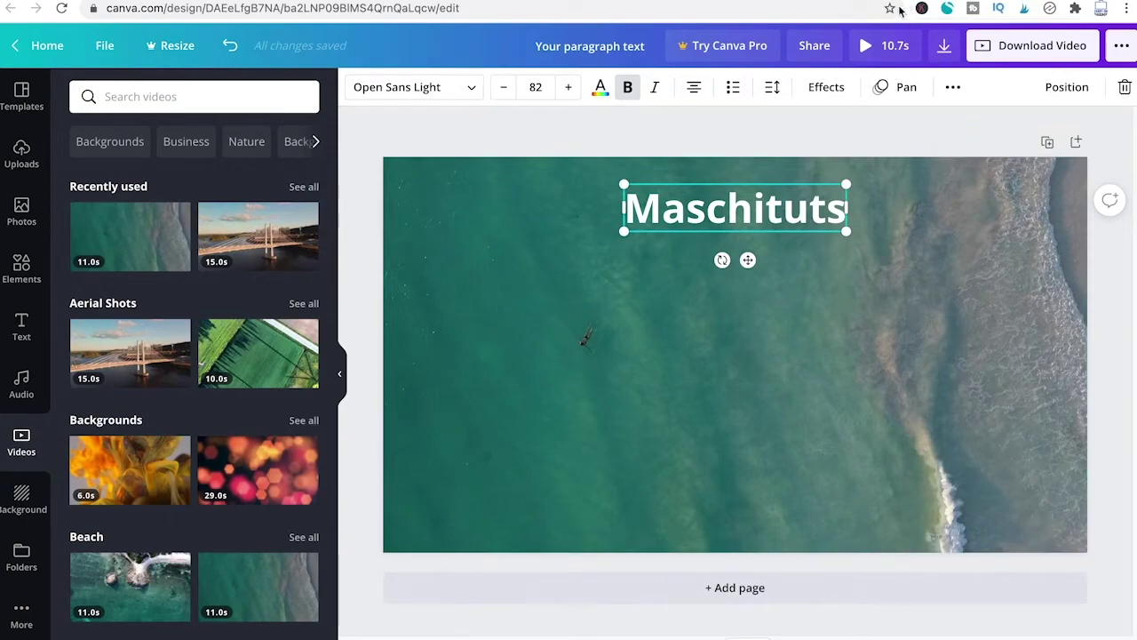
pyautogui.click(876, 47)
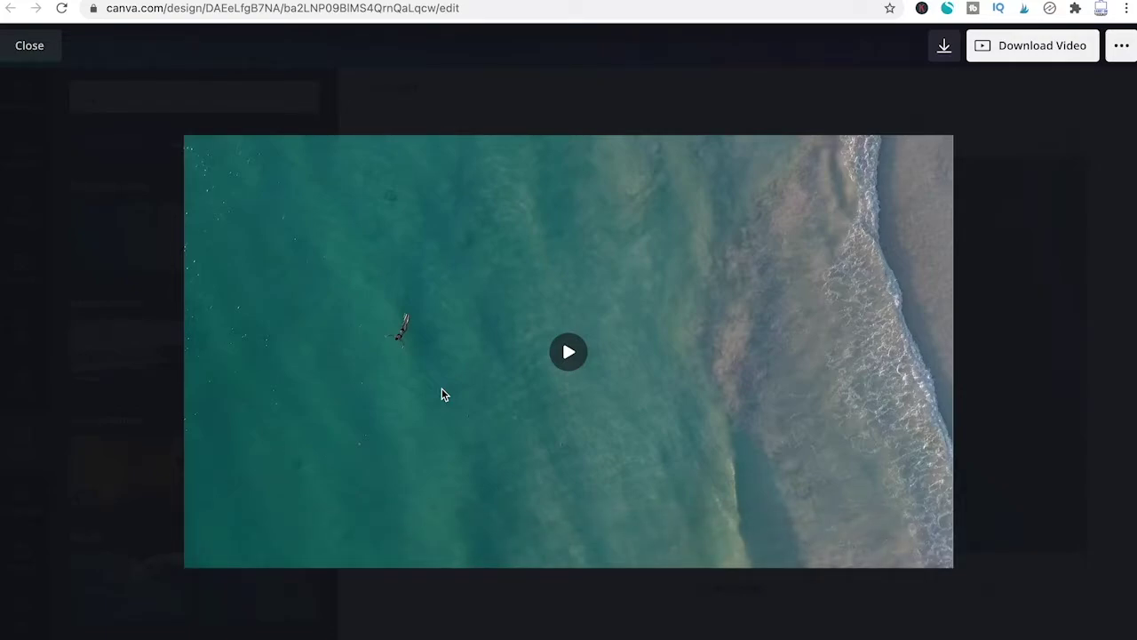
# Play the ocean video preview to watch the Maschituts title, then exit with Esc.
pyautogui.click(569, 360)
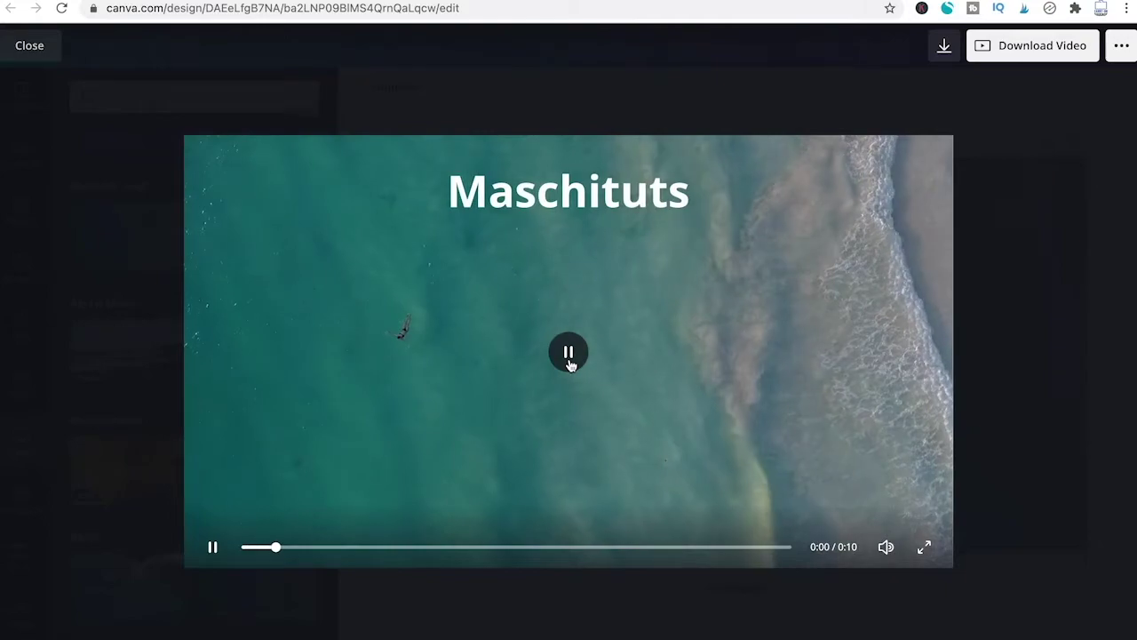
pyautogui.press('Escape')
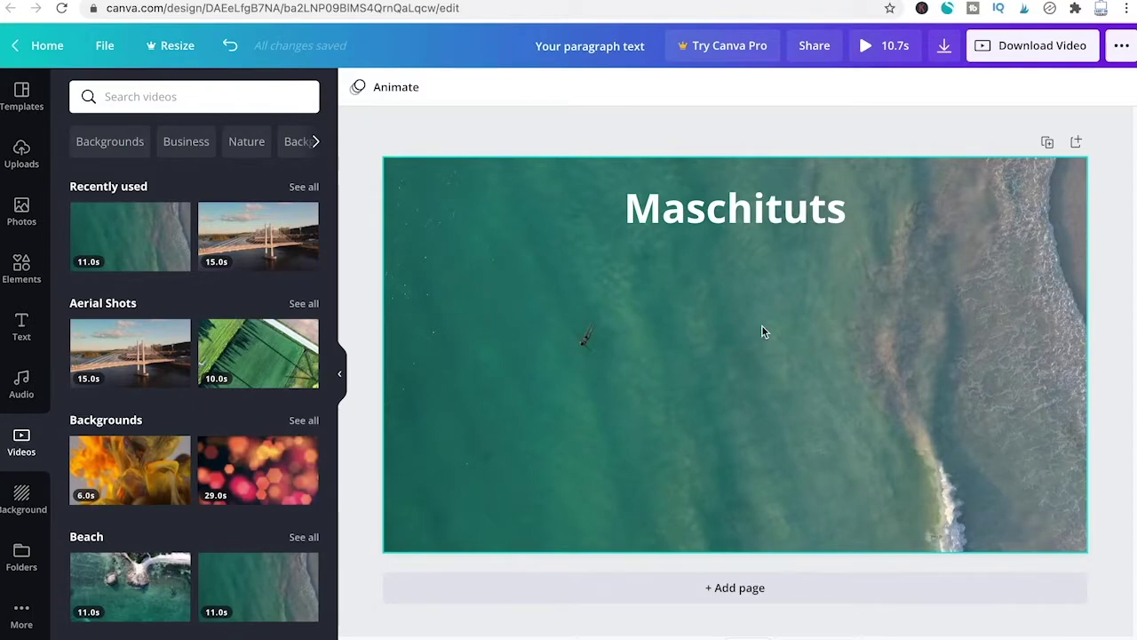
# Duplicate the Maschituts ocean page twice and scroll through the three copies.
pyautogui.click(1047, 144)
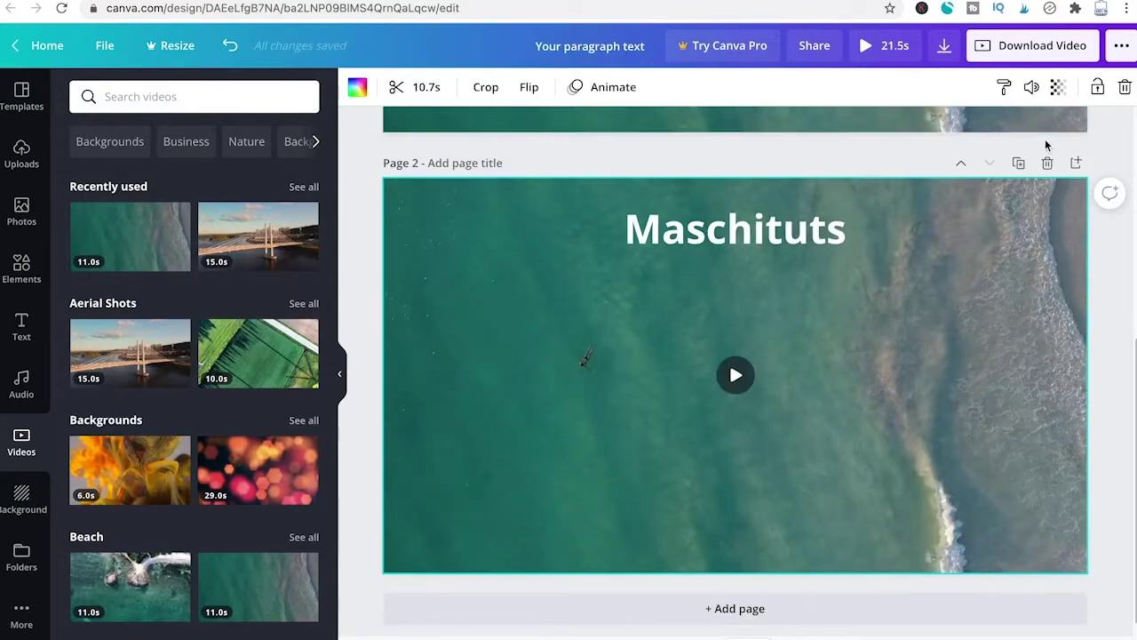
pyautogui.click(1018, 163)
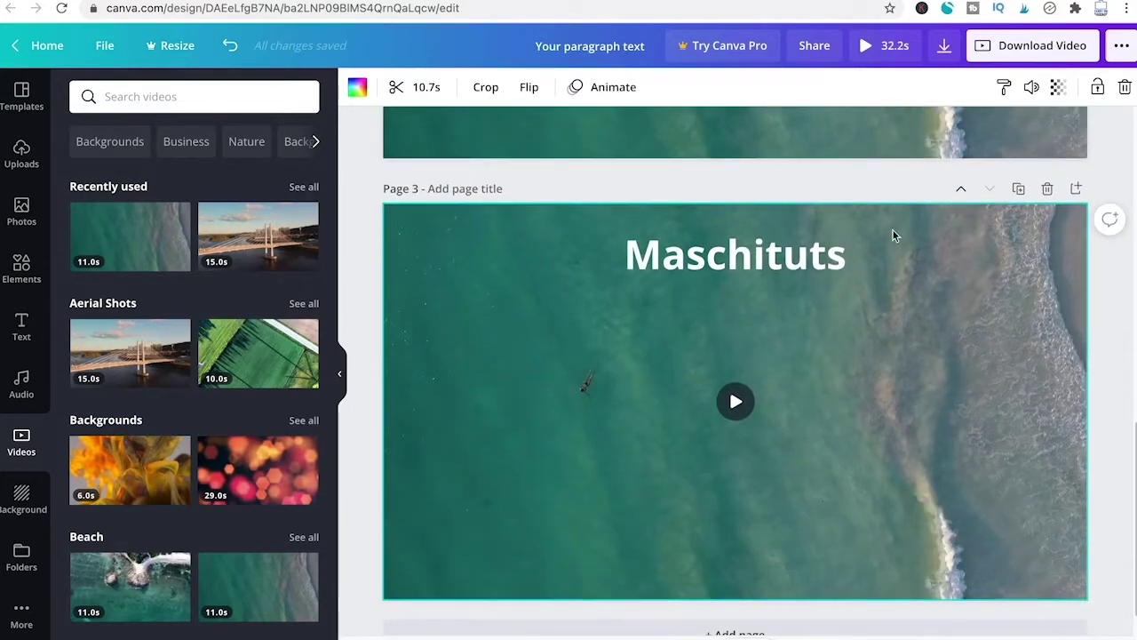
pyautogui.scroll(5, 706, 275)
pyautogui.scroll(2, 701, 249)
pyautogui.scroll(-6, 693, 210)
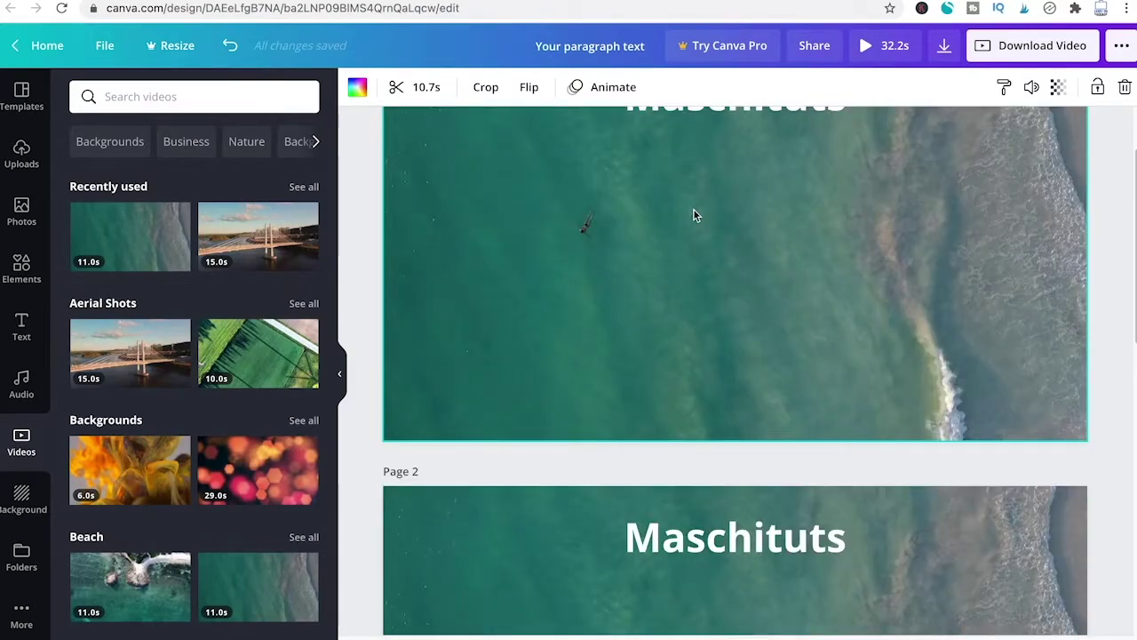
pyautogui.scroll(6, 708, 244)
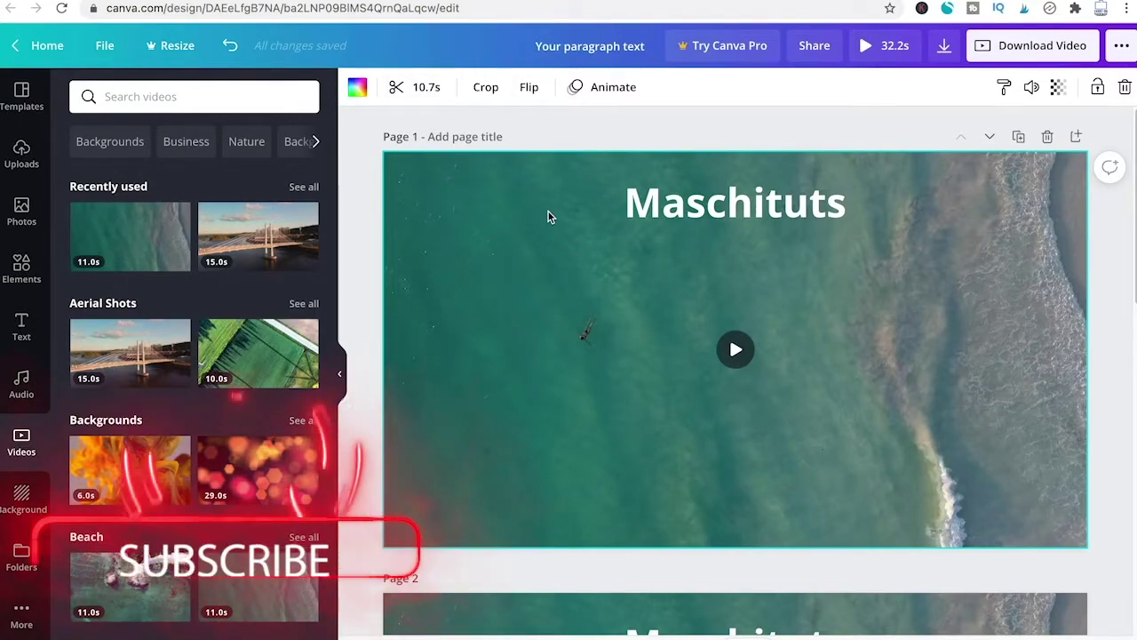
pyautogui.scroll(-2, 548, 213)
pyautogui.scroll(-5, 515, 489)
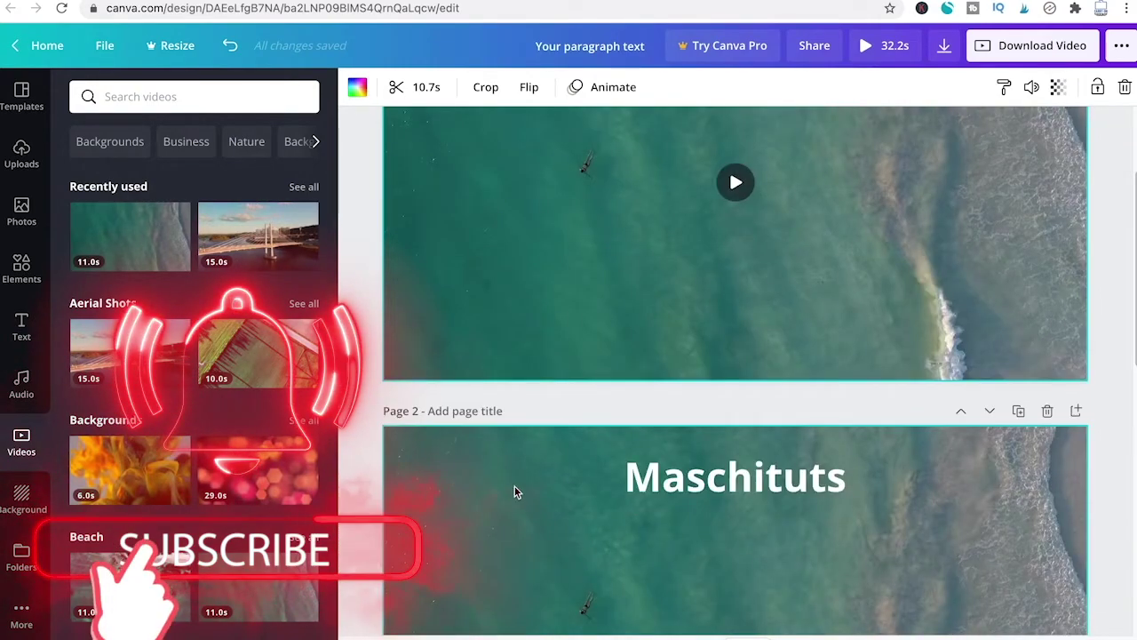
pyautogui.scroll(5, 556, 364)
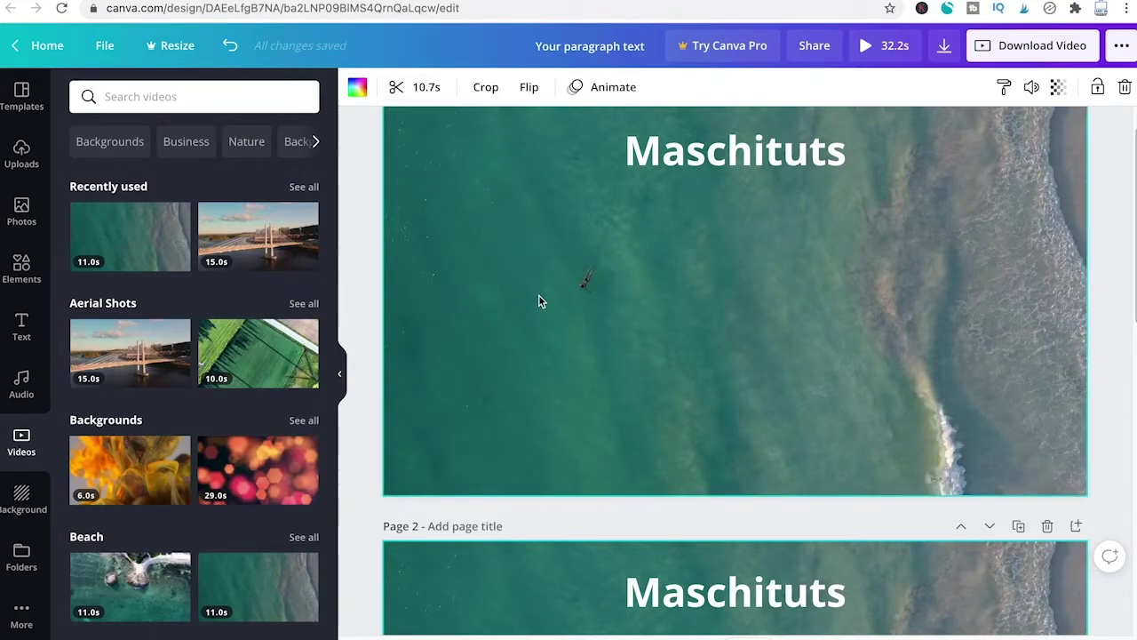
# Trim the 10.7s ocean clip on page 1 down to 6.3 seconds.
pyautogui.click(426, 86)
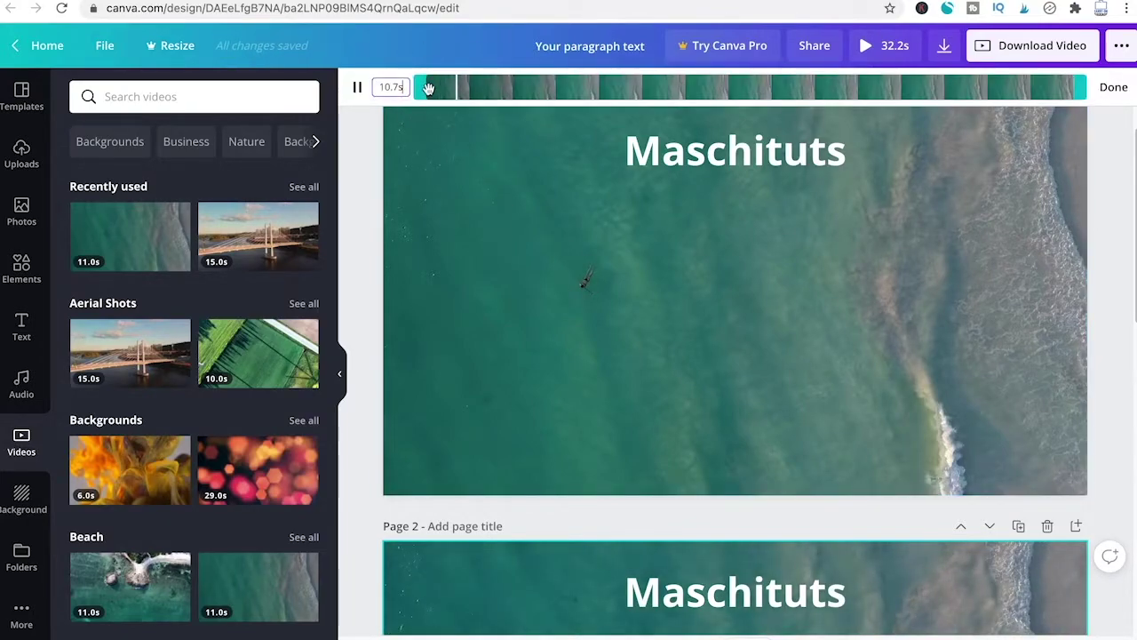
pyautogui.click(357, 86)
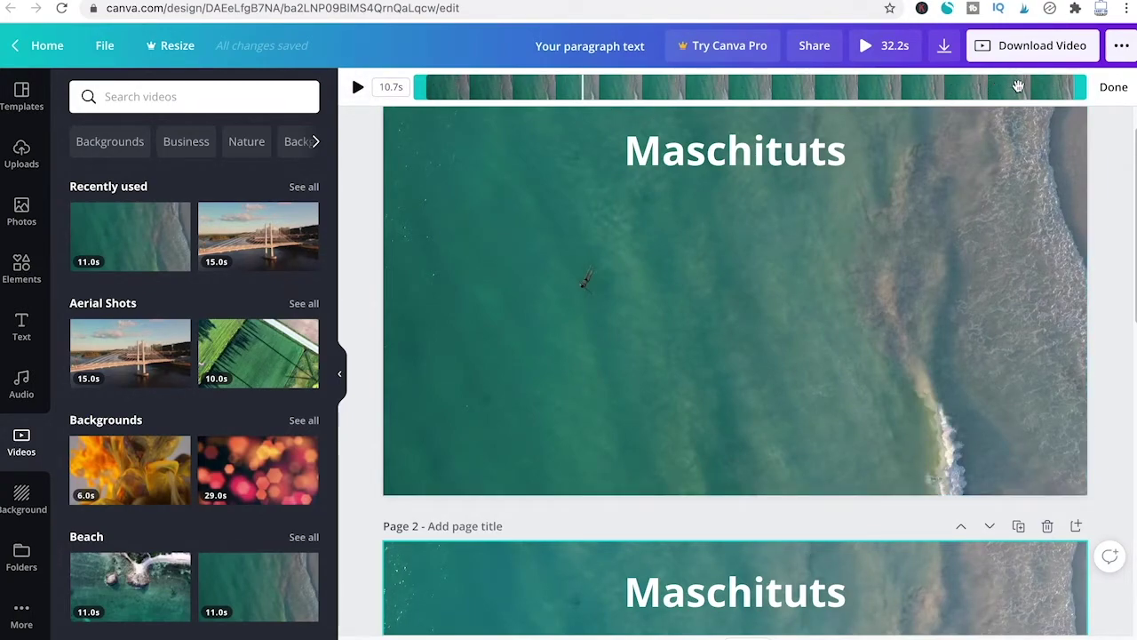
pyautogui.moveTo(1085, 86); pyautogui.dragTo(551, 92)
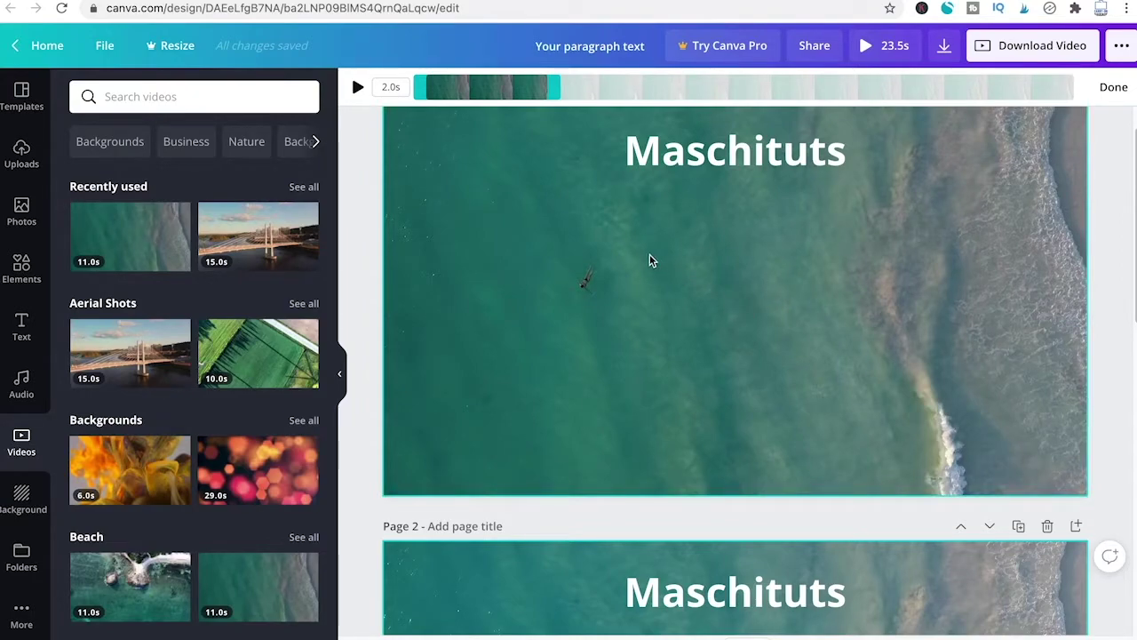
pyautogui.scroll(-5, 651, 258)
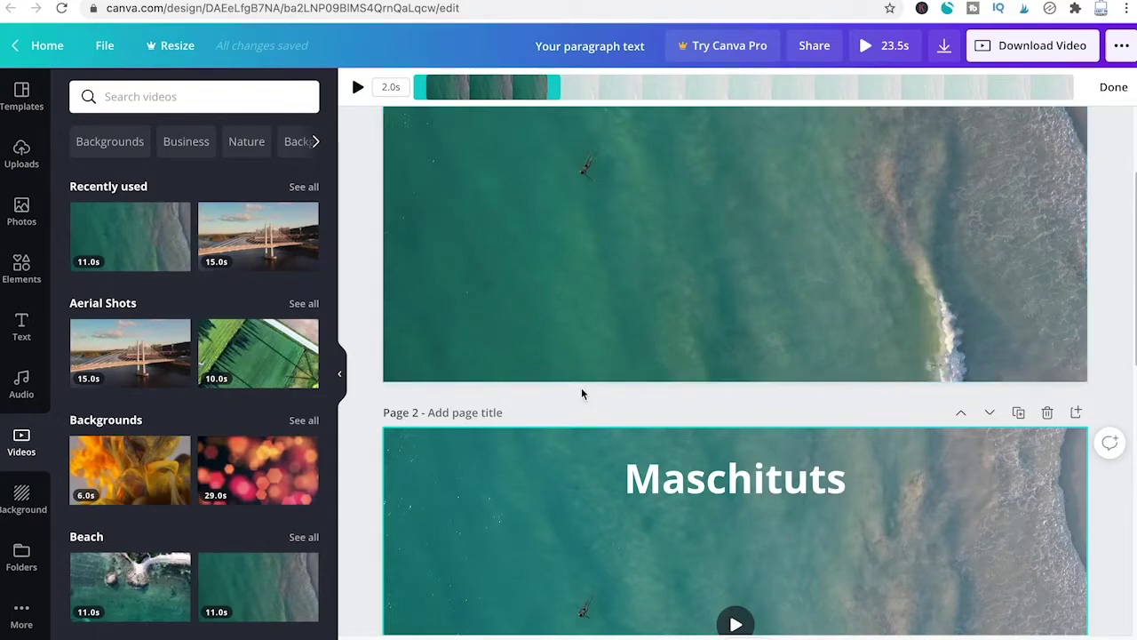
pyautogui.click(573, 418)
# Re-trim page 1's ocean clip to a section of about 2 seconds.
pyautogui.click(551, 533)
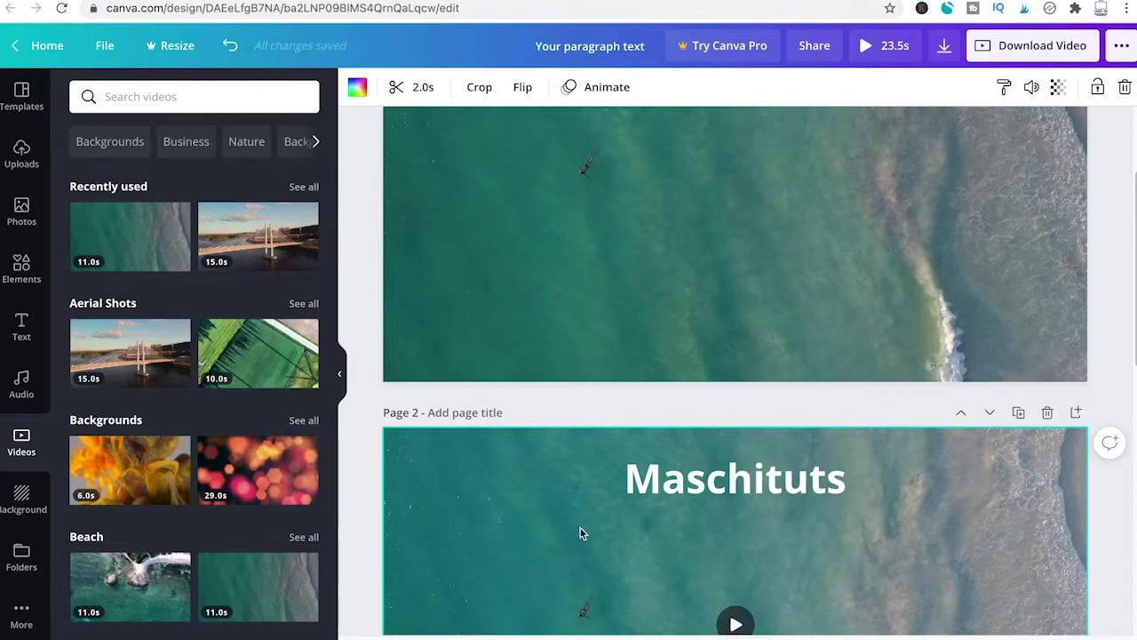
pyautogui.click(425, 88)
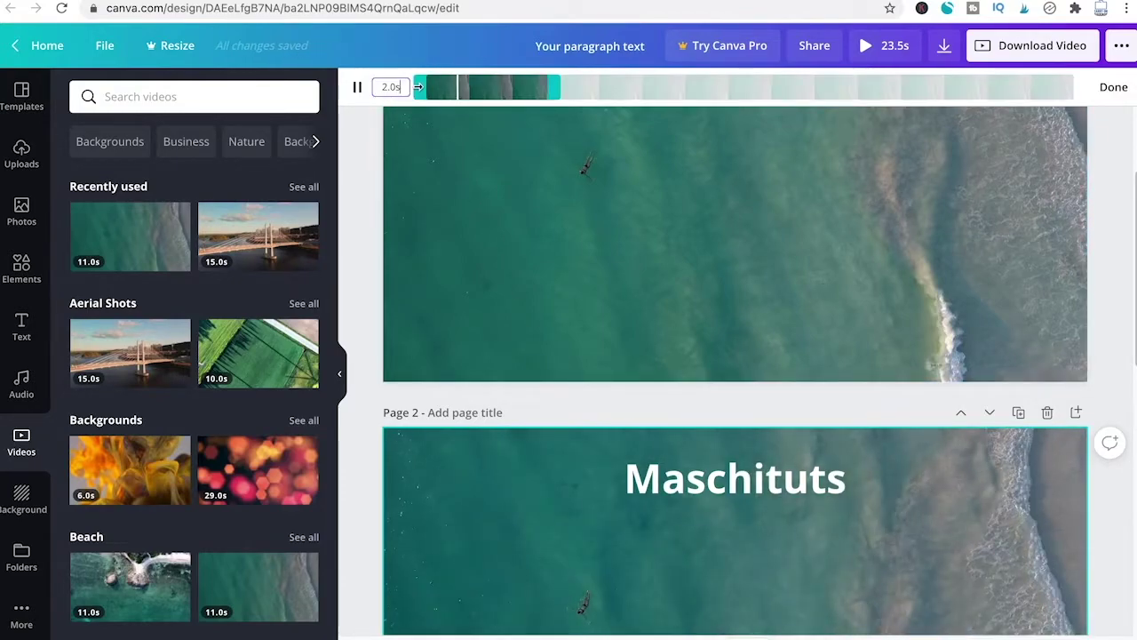
pyautogui.moveTo(422, 92); pyautogui.dragTo(545, 87)
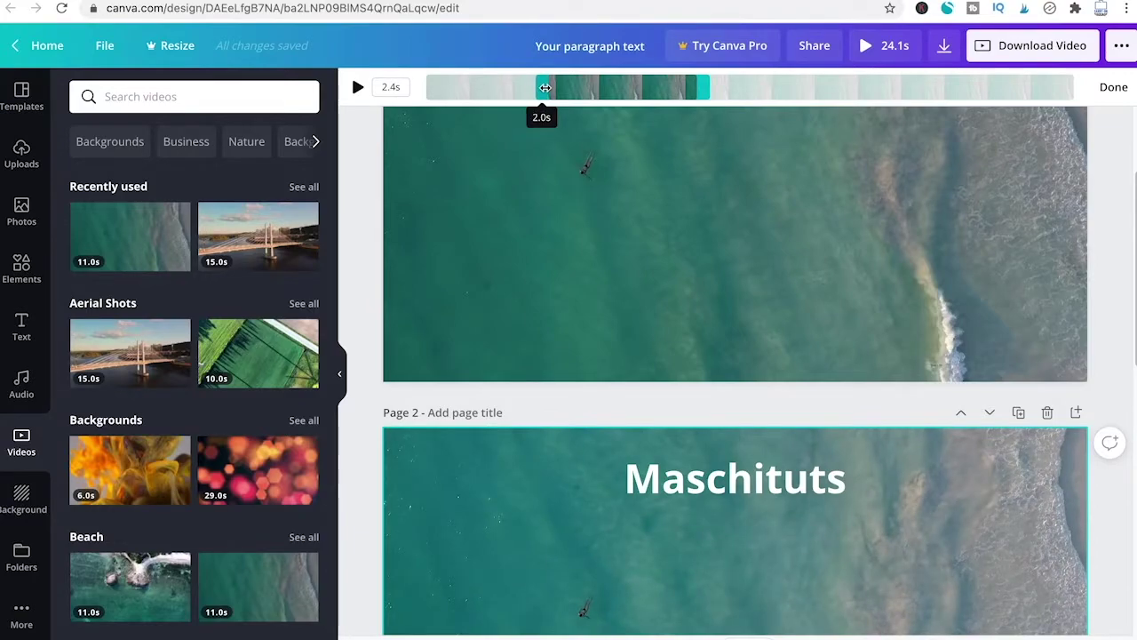
pyautogui.moveTo(704, 88); pyautogui.dragTo(673, 86)
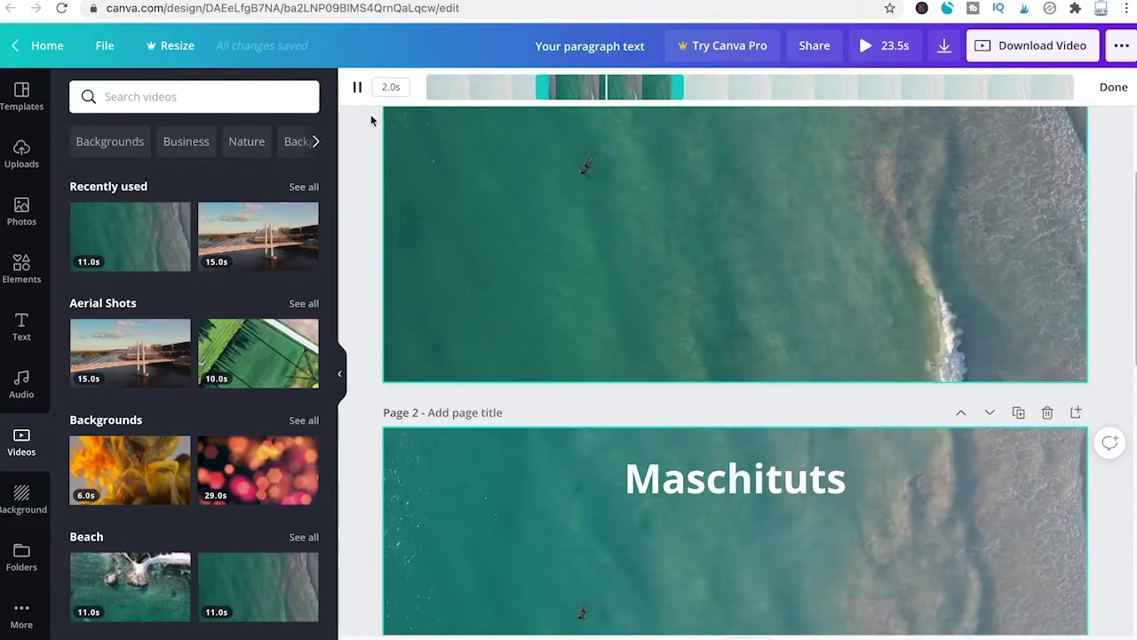
pyautogui.scroll(-5, 535, 244)
# Trim both ends of page 3's ocean clip to a 2.0-second section.
pyautogui.click(497, 398)
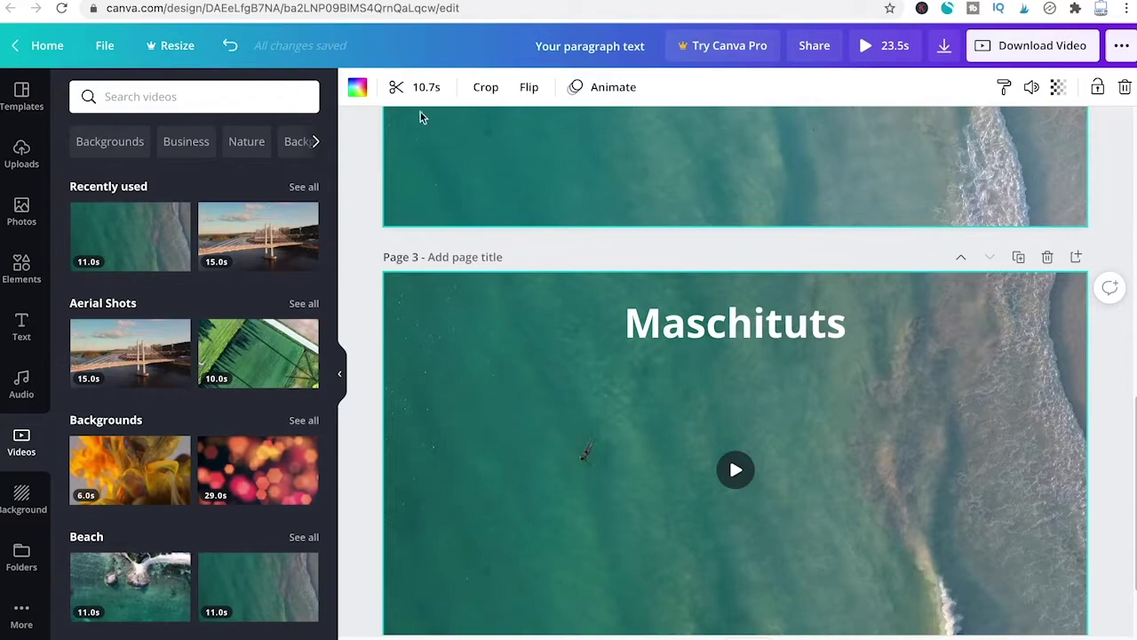
pyautogui.click(428, 89)
pyautogui.moveTo(426, 89); pyautogui.dragTo(663, 87)
pyautogui.moveTo(1079, 87); pyautogui.dragTo(793, 88)
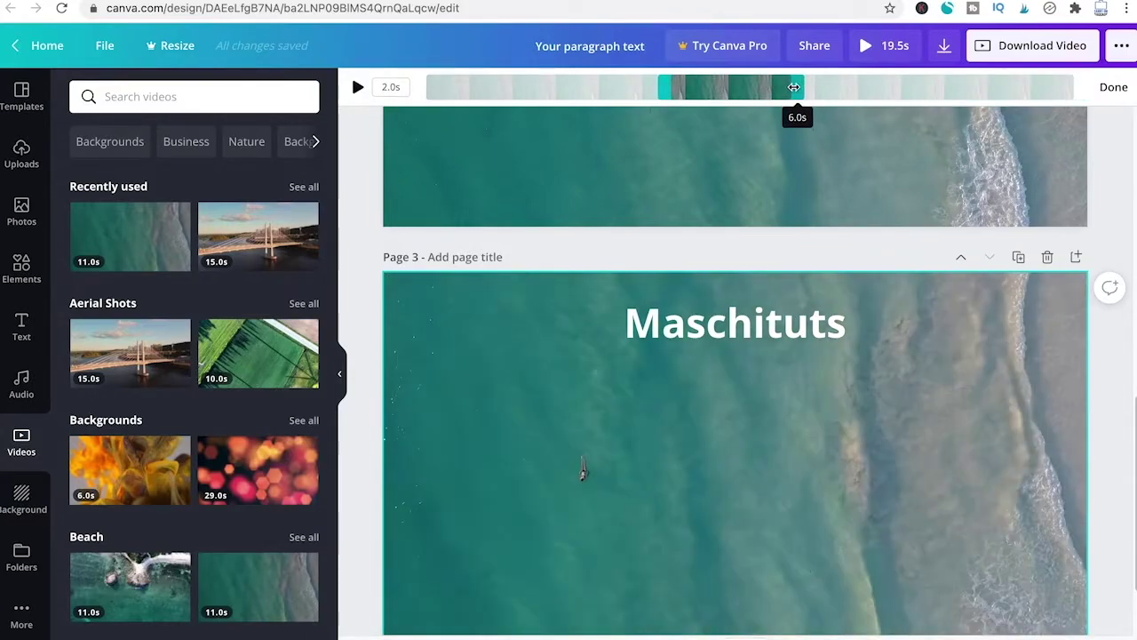
pyautogui.click(681, 260)
# Check the trimmed lengths of the page 2 and page 3 clips.
pyautogui.scroll(9, 684, 261)
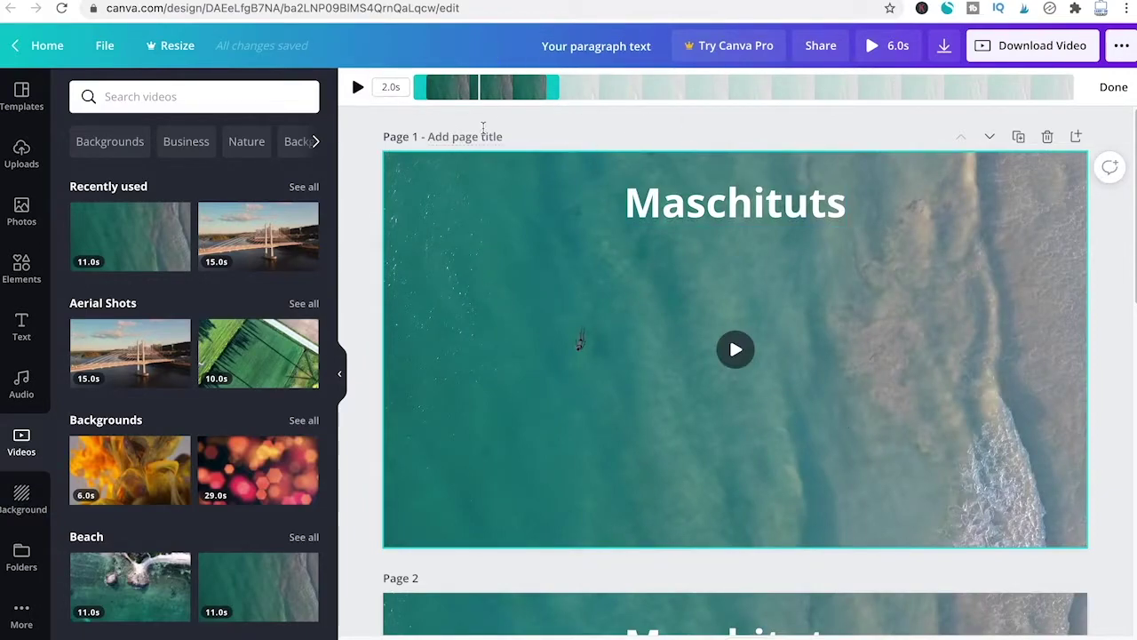
pyautogui.scroll(-4, 525, 239)
pyautogui.click(525, 365)
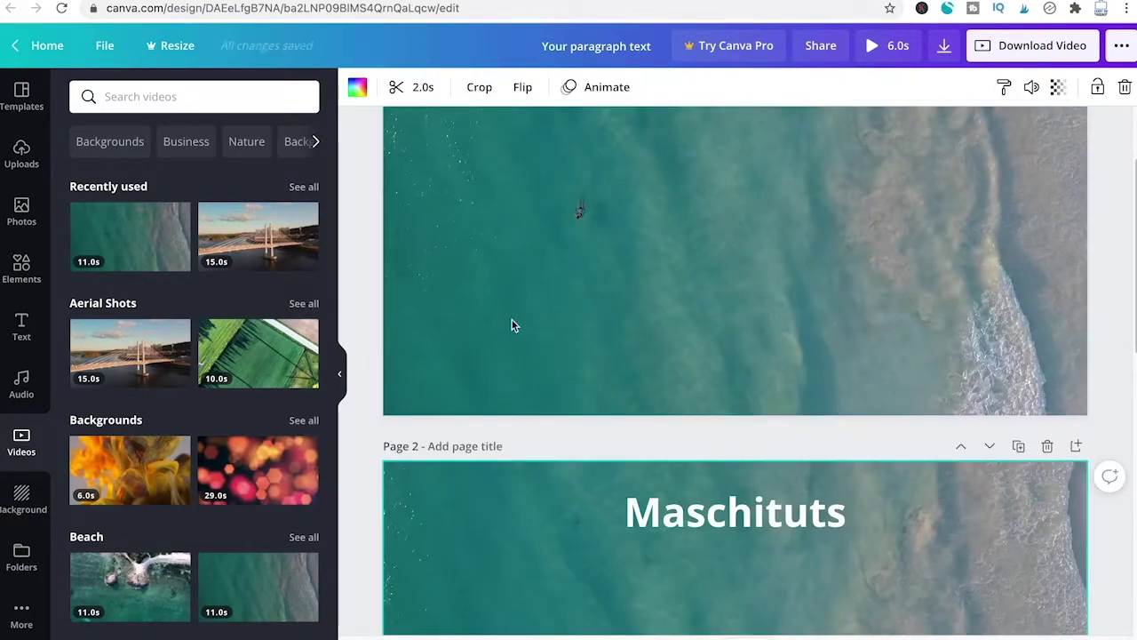
pyautogui.click(404, 89)
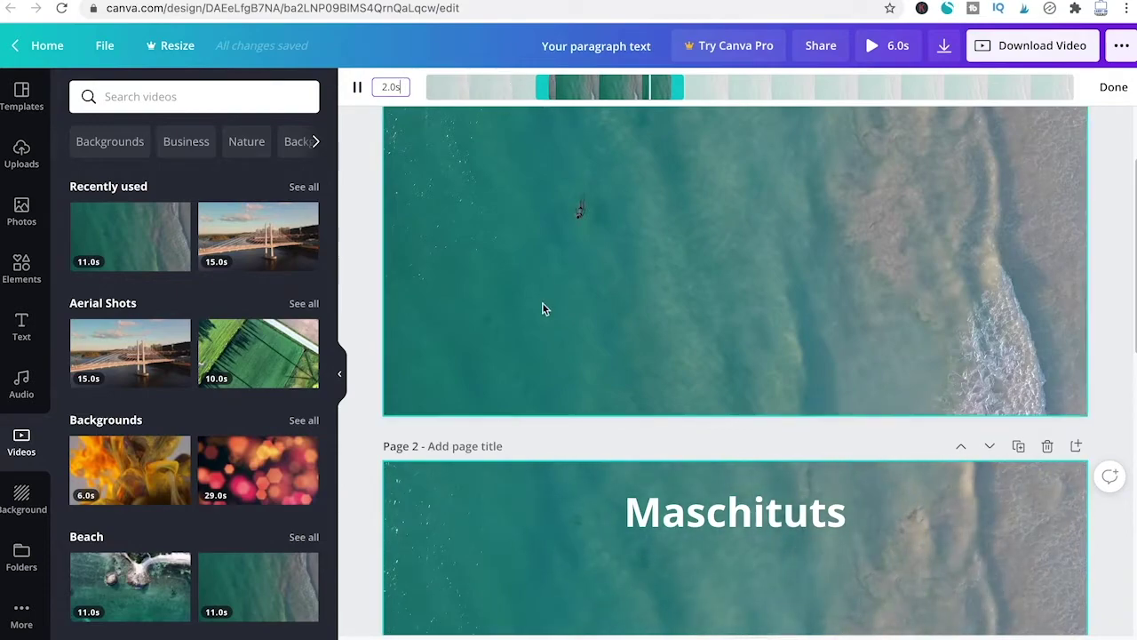
pyautogui.scroll(-1, 544, 298)
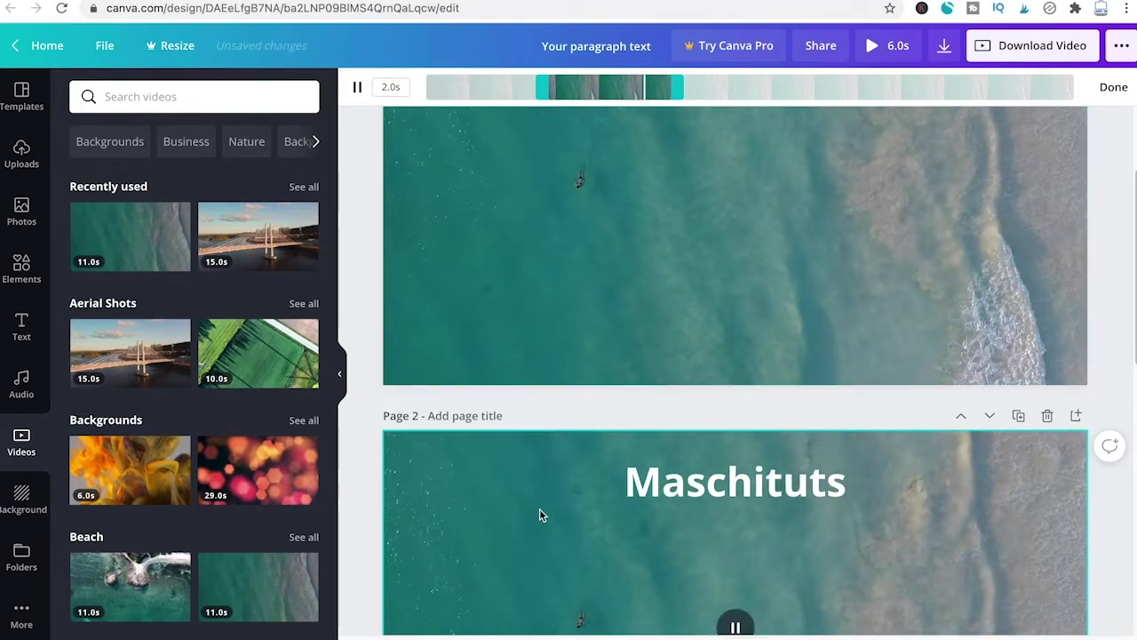
pyautogui.scroll(-4, 542, 516)
pyautogui.click(537, 543)
pyautogui.click(400, 86)
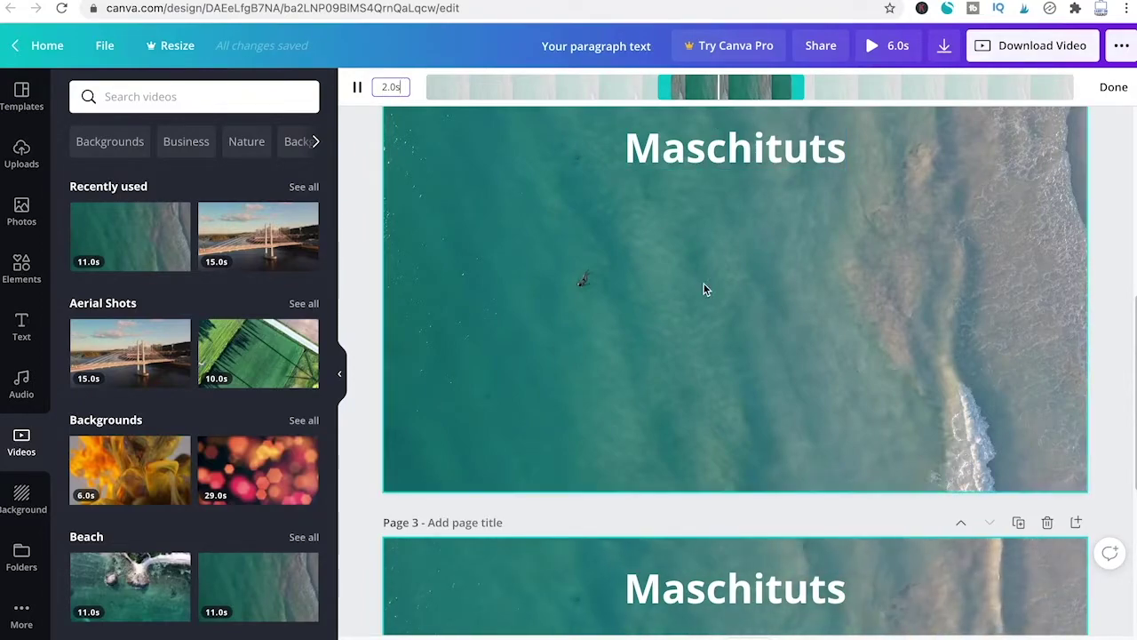
pyautogui.scroll(5, 703, 282)
pyautogui.scroll(-1, 739, 282)
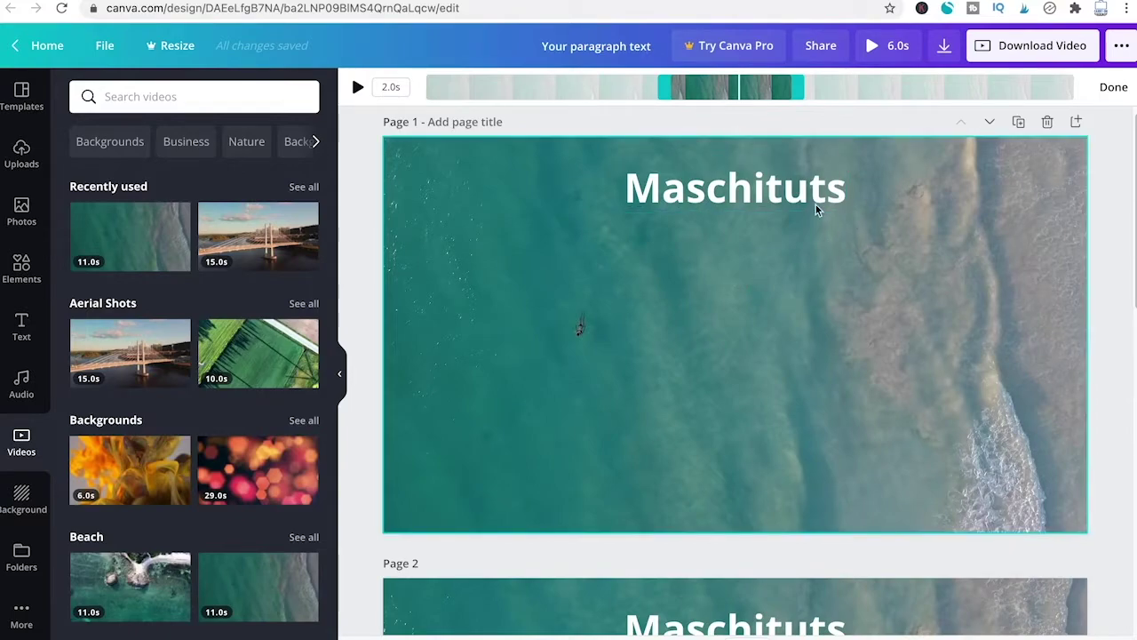
pyautogui.scroll(1, 759, 271)
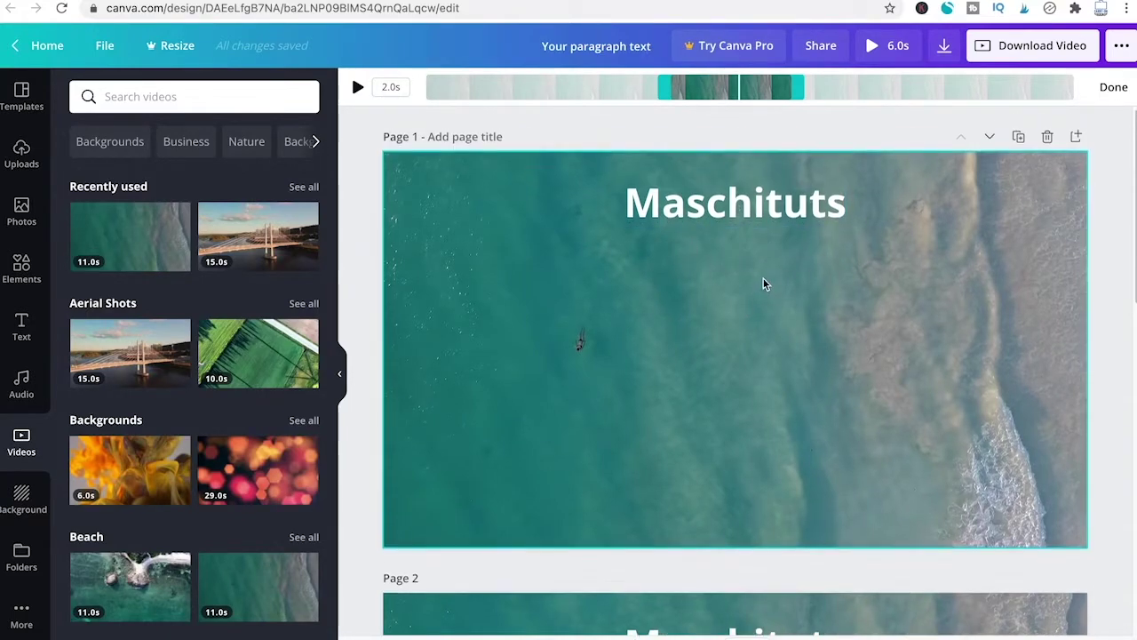
pyautogui.scroll(-5, 741, 254)
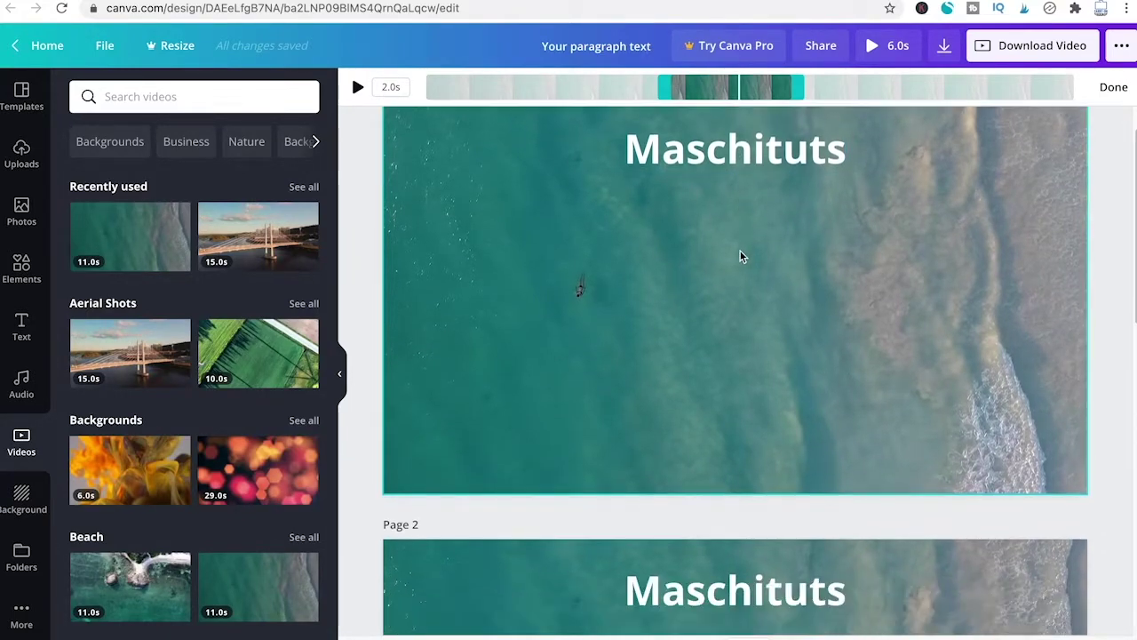
# Retype page 2's title as 'NOW' and page 3's title as 'PRESENTS'.
pyautogui.click(698, 477)
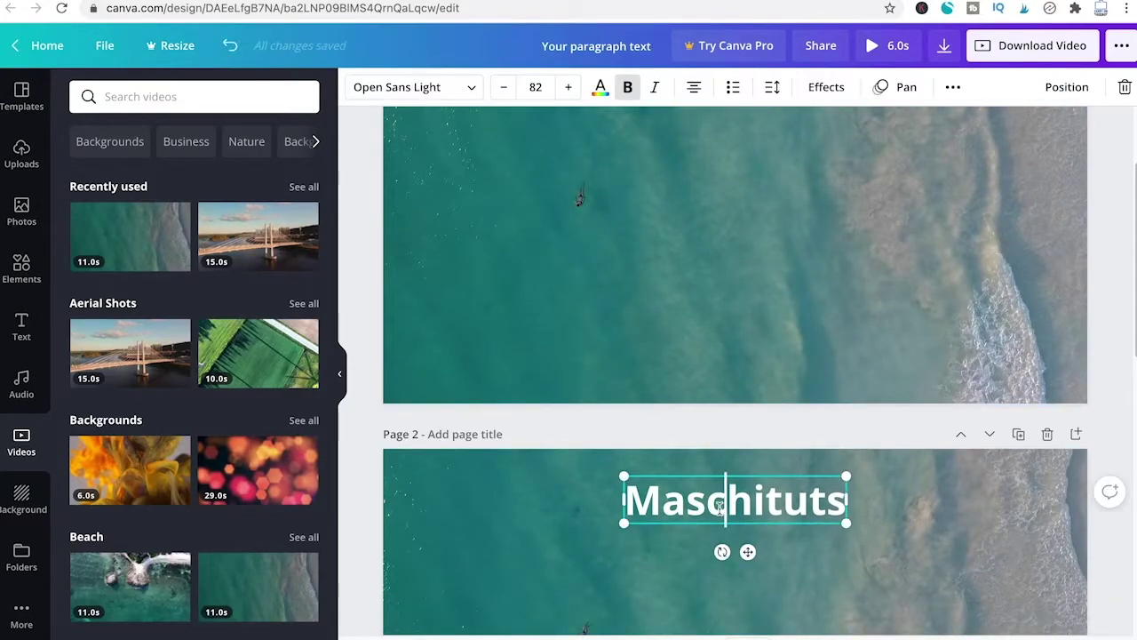
pyautogui.doubleClick(720, 505)
pyautogui.write('NOW')
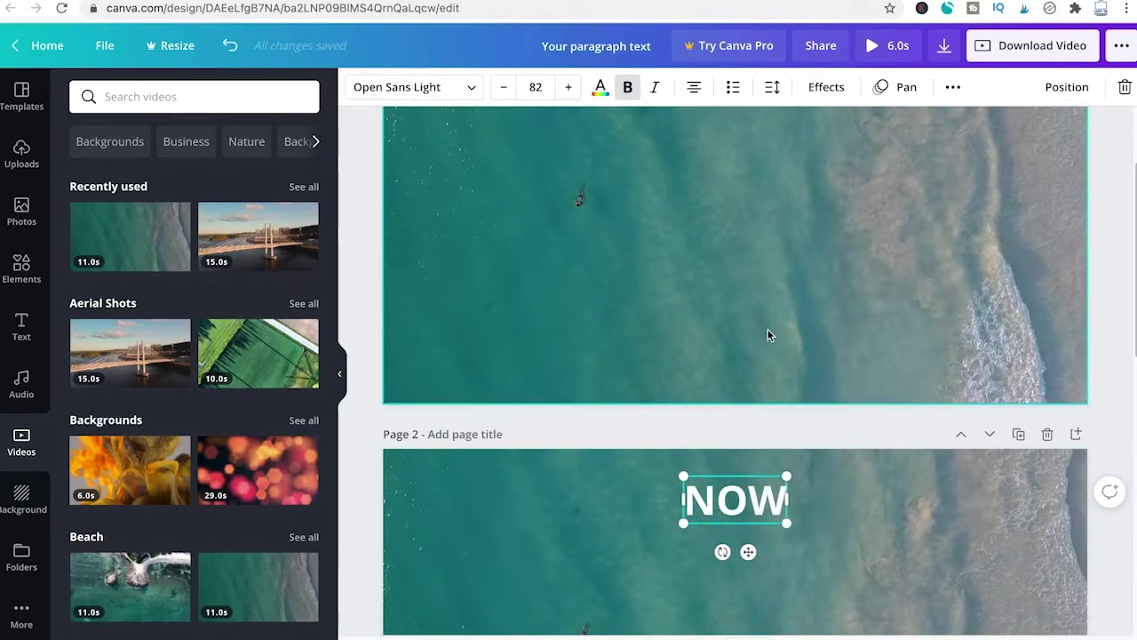
pyautogui.scroll(-5, 827, 391)
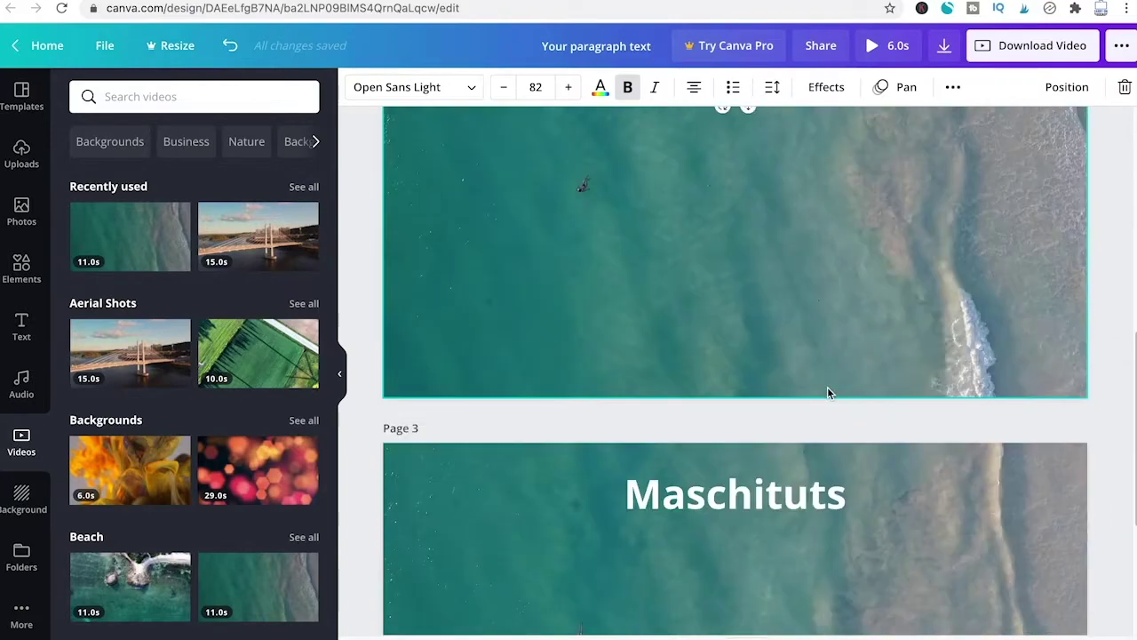
pyautogui.doubleClick(698, 480)
pyautogui.write('PRESENTS')
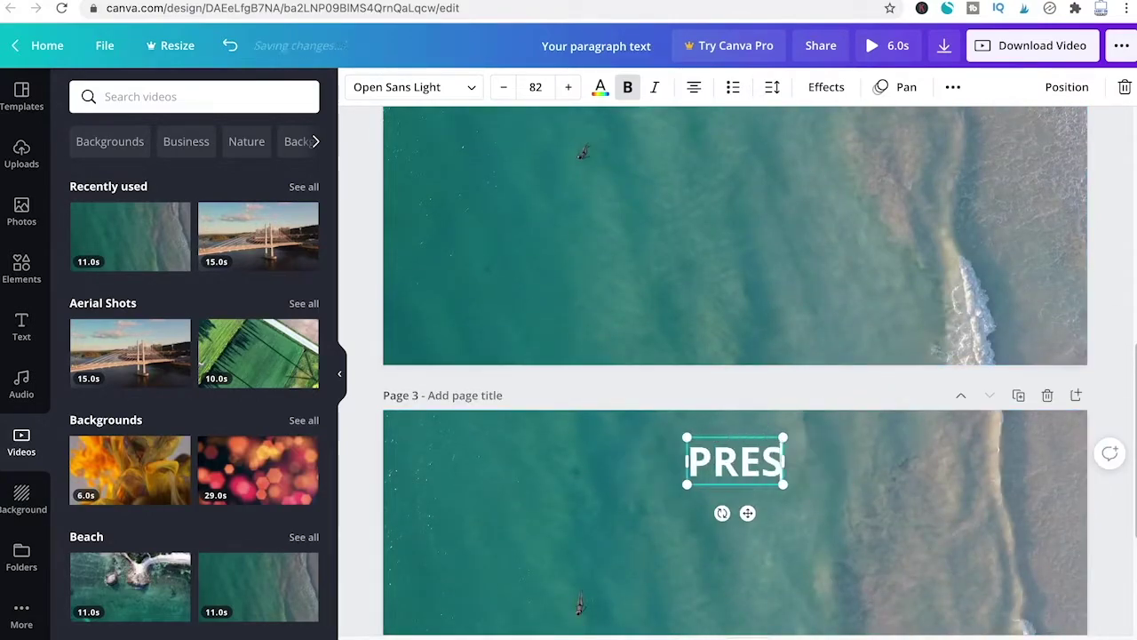
pyautogui.click(876, 485)
# Review the Maschituts, NOW and PRESENTS titles, then play the 6-second video preview.
pyautogui.scroll(3, 876, 487)
pyautogui.scroll(3, 866, 484)
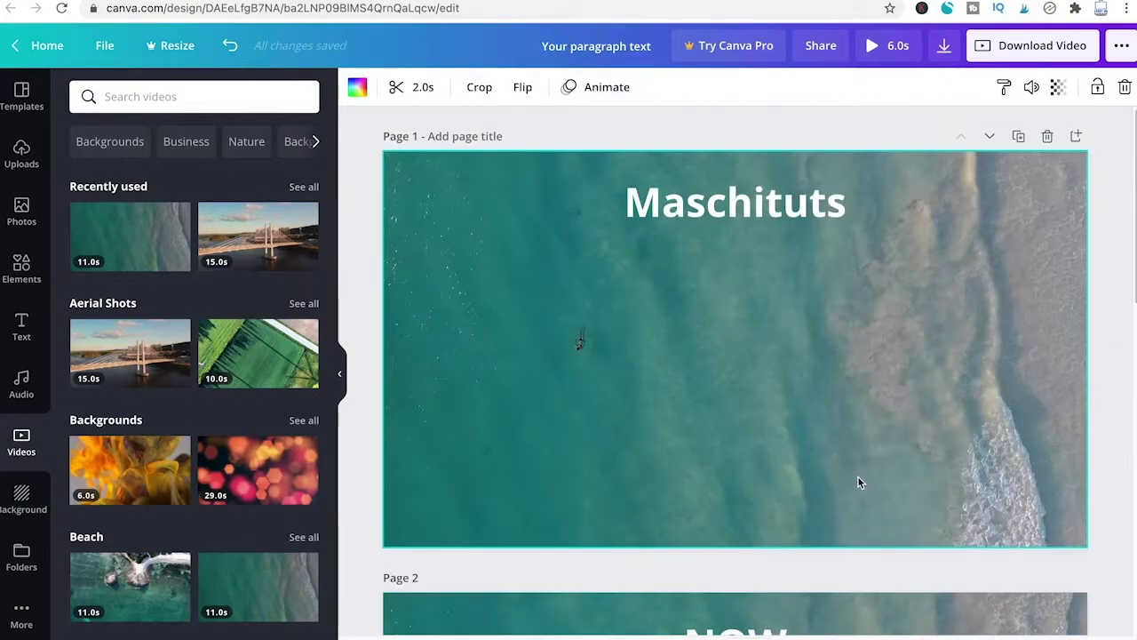
pyautogui.click(769, 206)
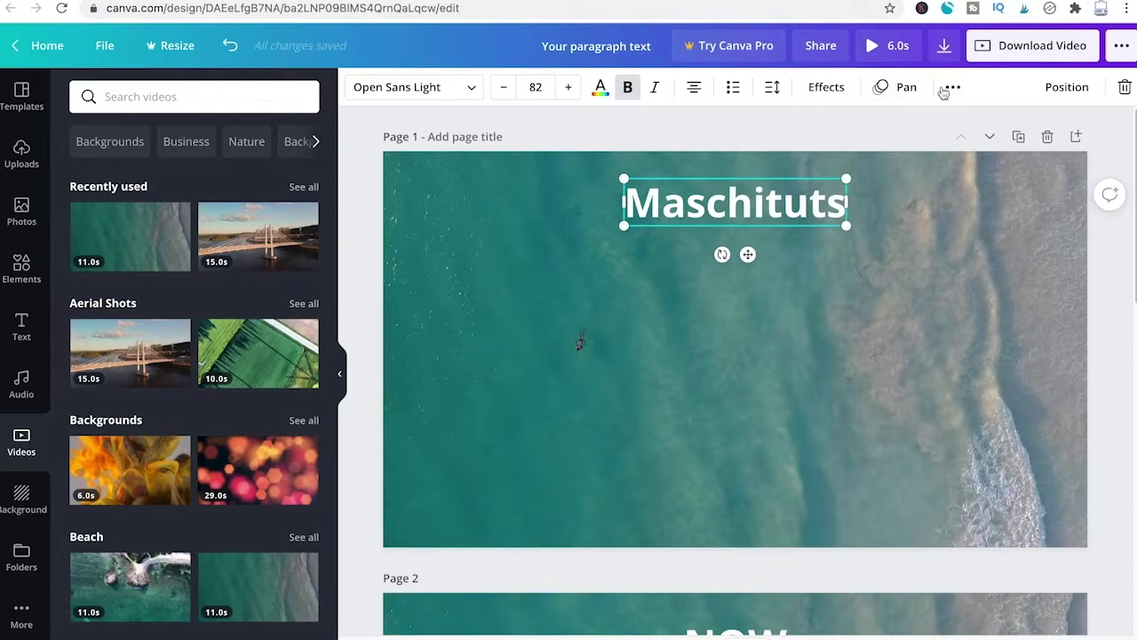
pyautogui.scroll(-5, 833, 294)
pyautogui.click(711, 331)
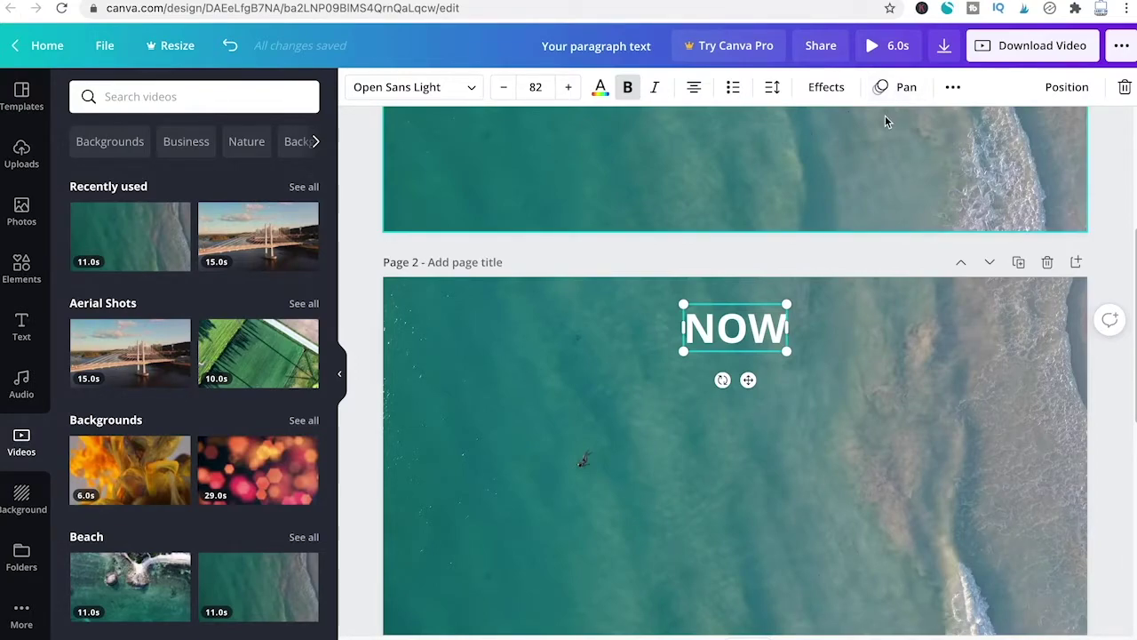
pyautogui.scroll(5, 871, 167)
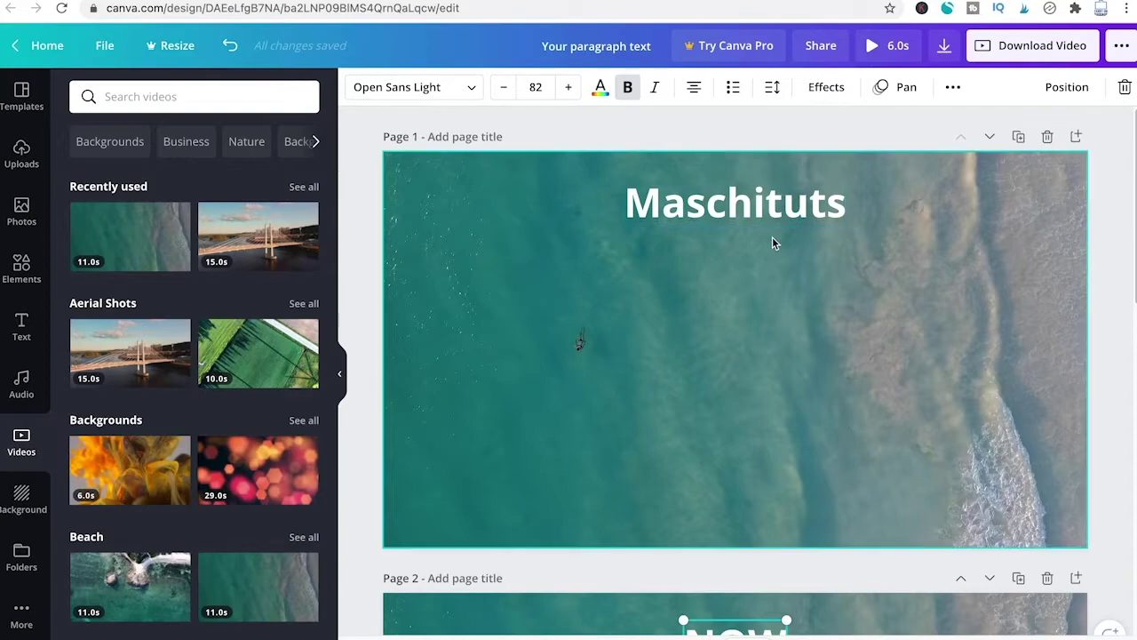
pyautogui.scroll(-2, 772, 243)
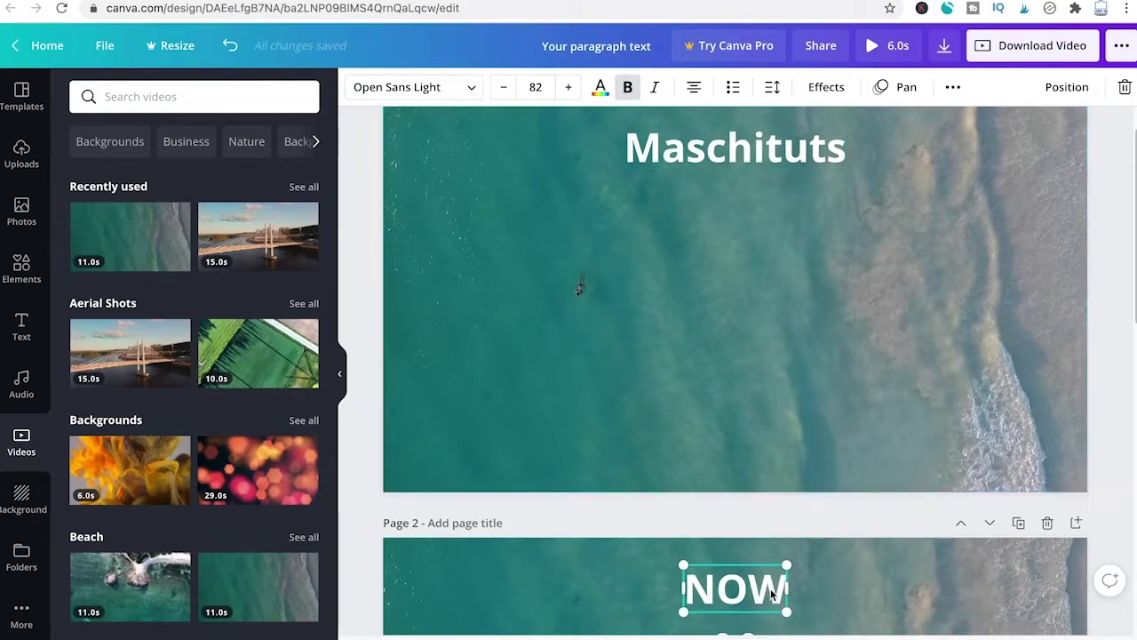
pyautogui.scroll(-5, 764, 378)
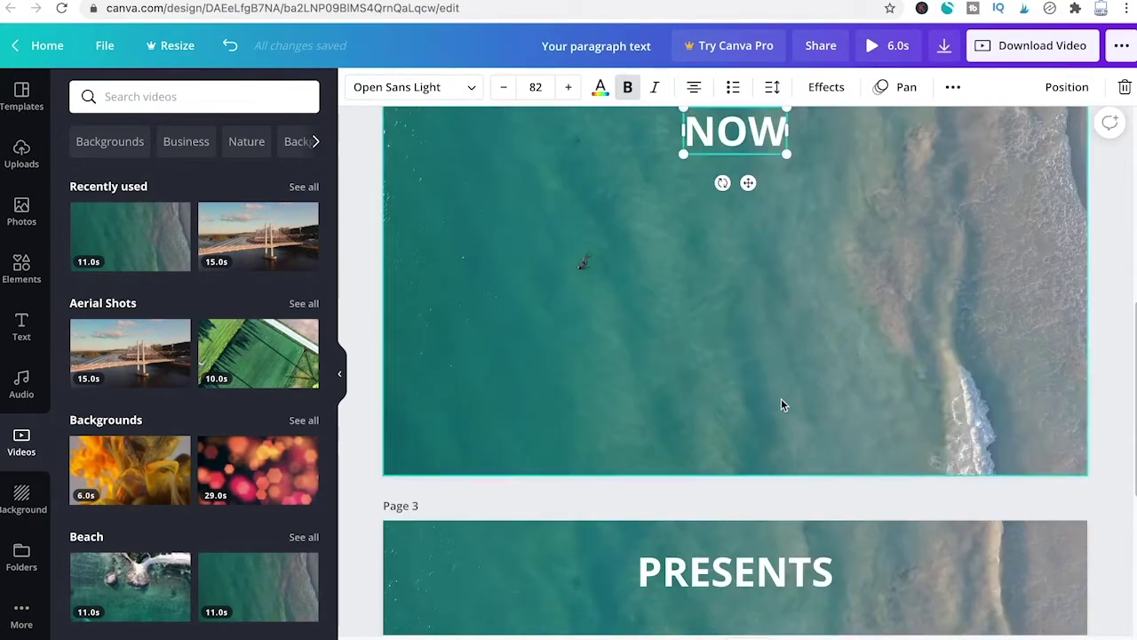
pyautogui.click(718, 577)
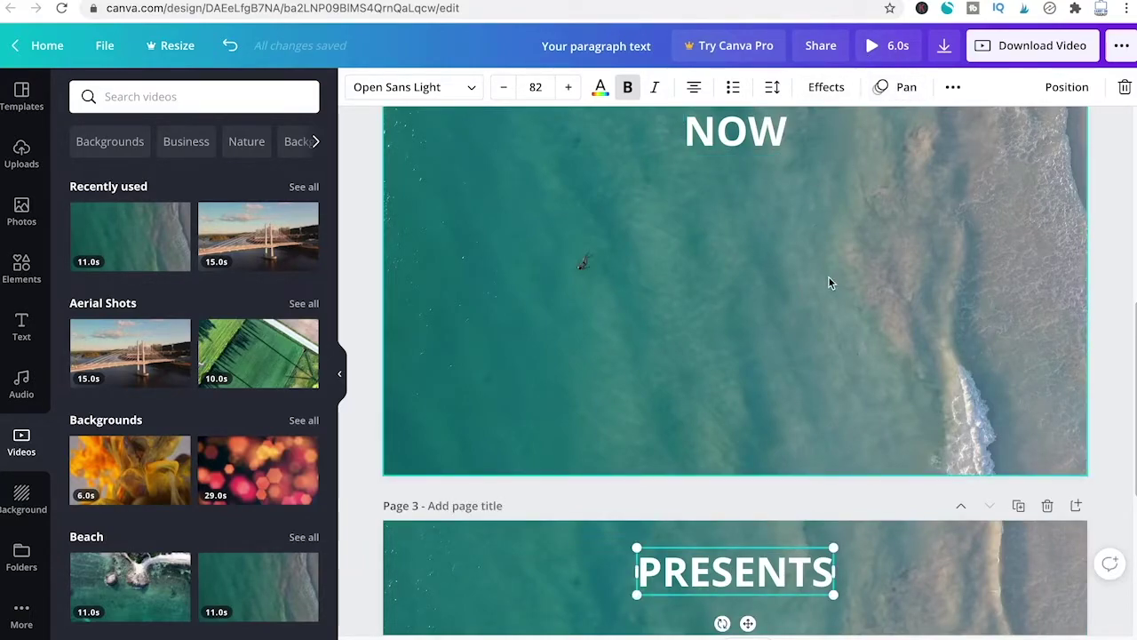
pyautogui.scroll(5, 820, 304)
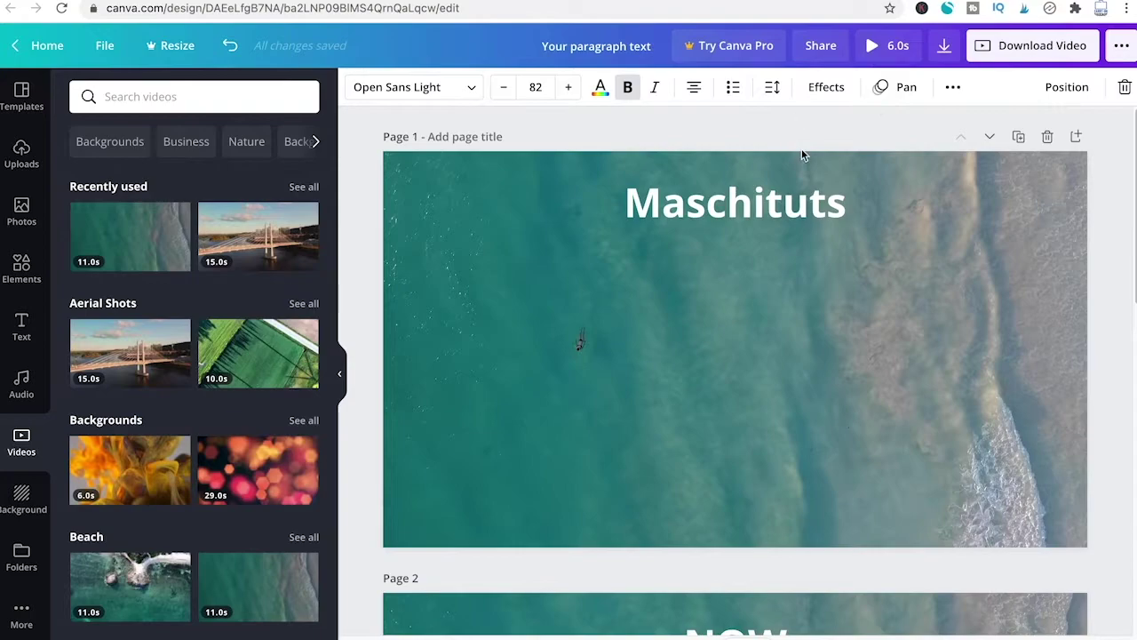
pyautogui.click(884, 50)
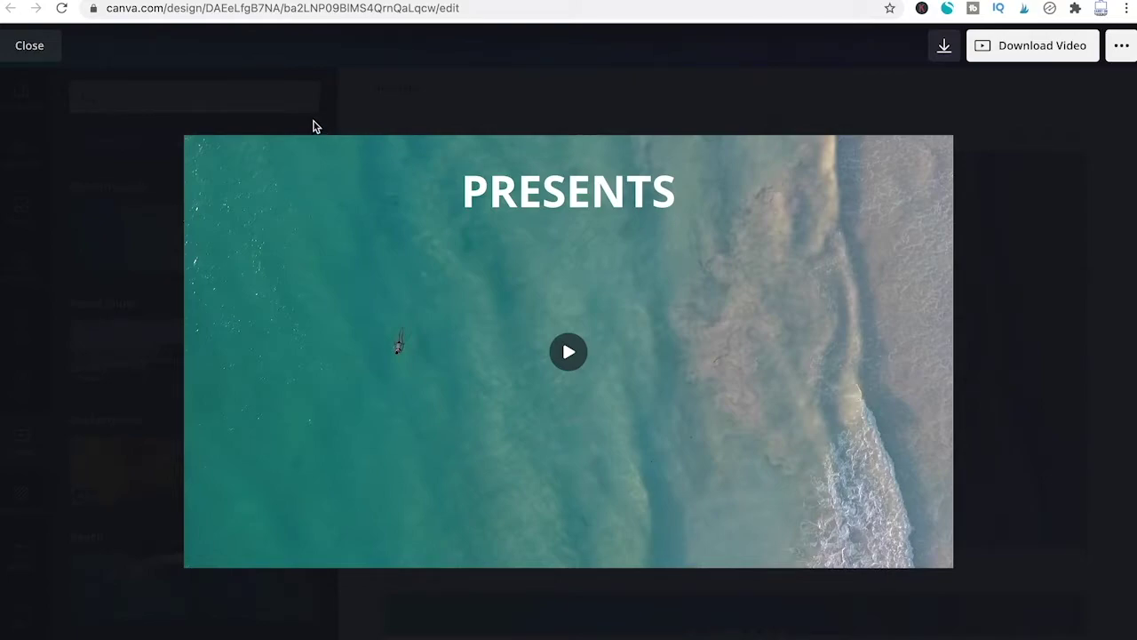
# Close the finished ocean intro preview and return to the editor's blank page.
pyautogui.click(30, 45)
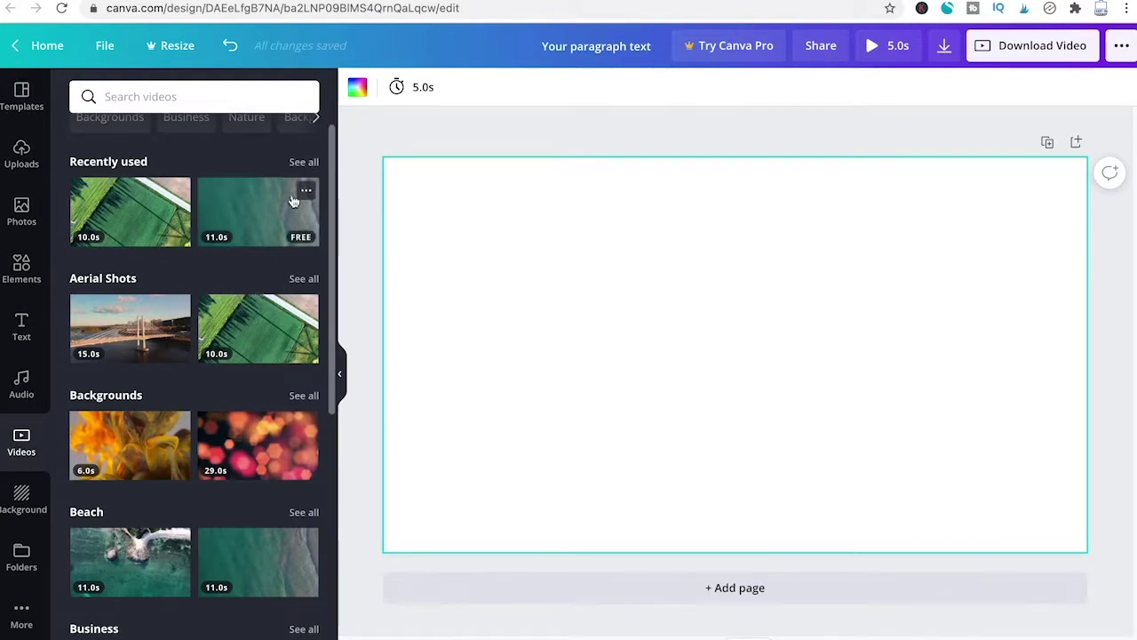
# Place the wind-farm aerial clip on the page and set it as the 10.4-second background.
pyautogui.moveTo(249, 336); pyautogui.dragTo(622, 263)
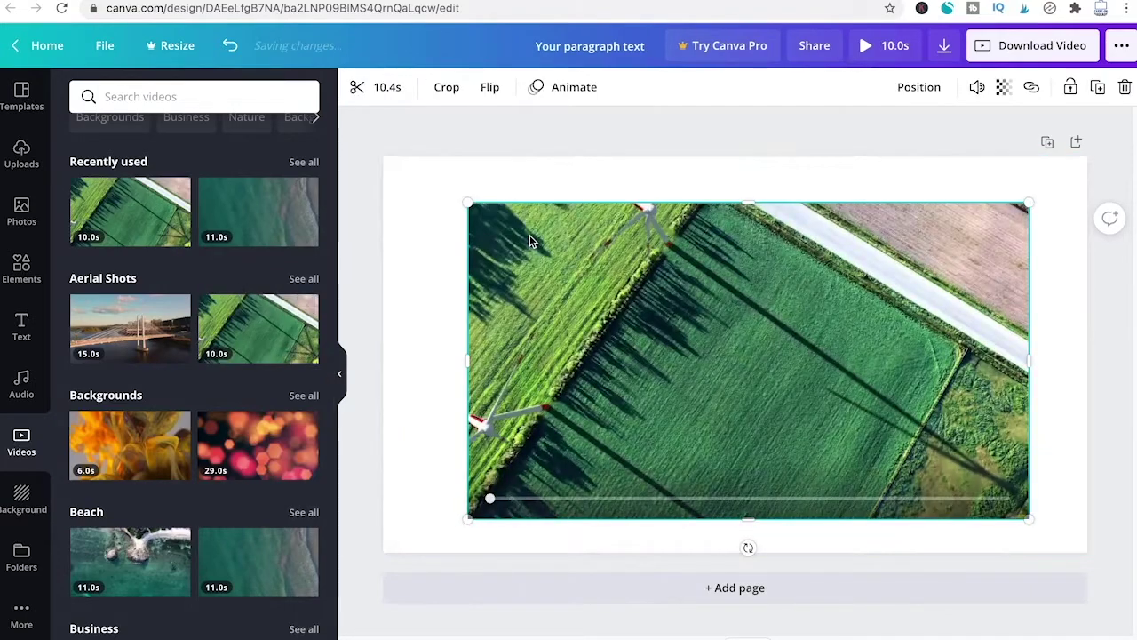
pyautogui.click(749, 362)
pyautogui.rightClick(659, 314)
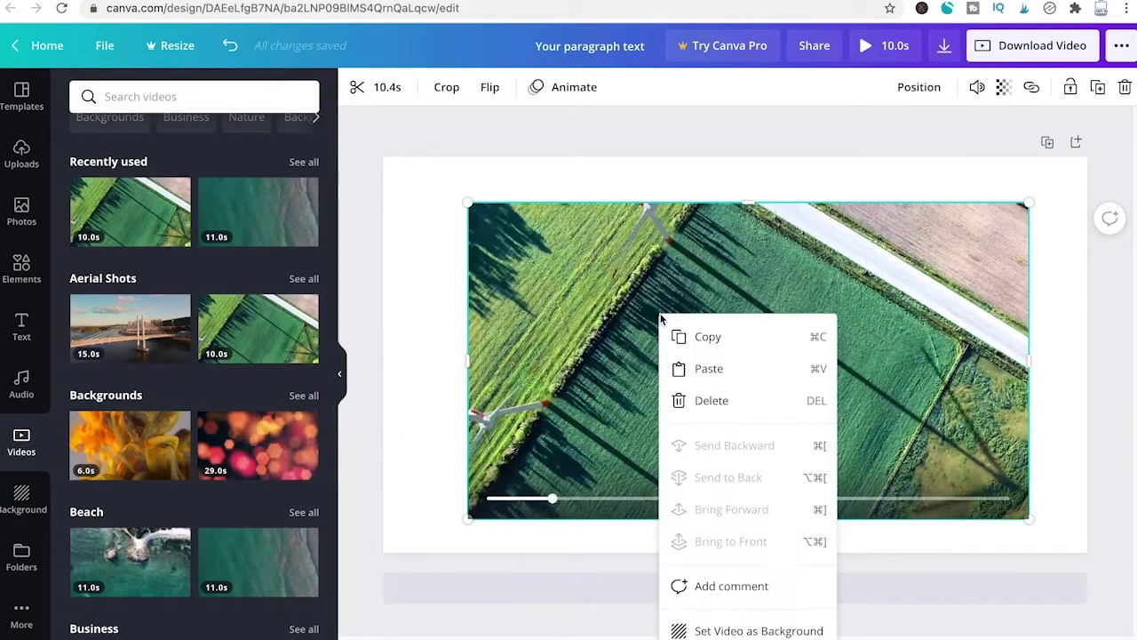
pyautogui.click(746, 629)
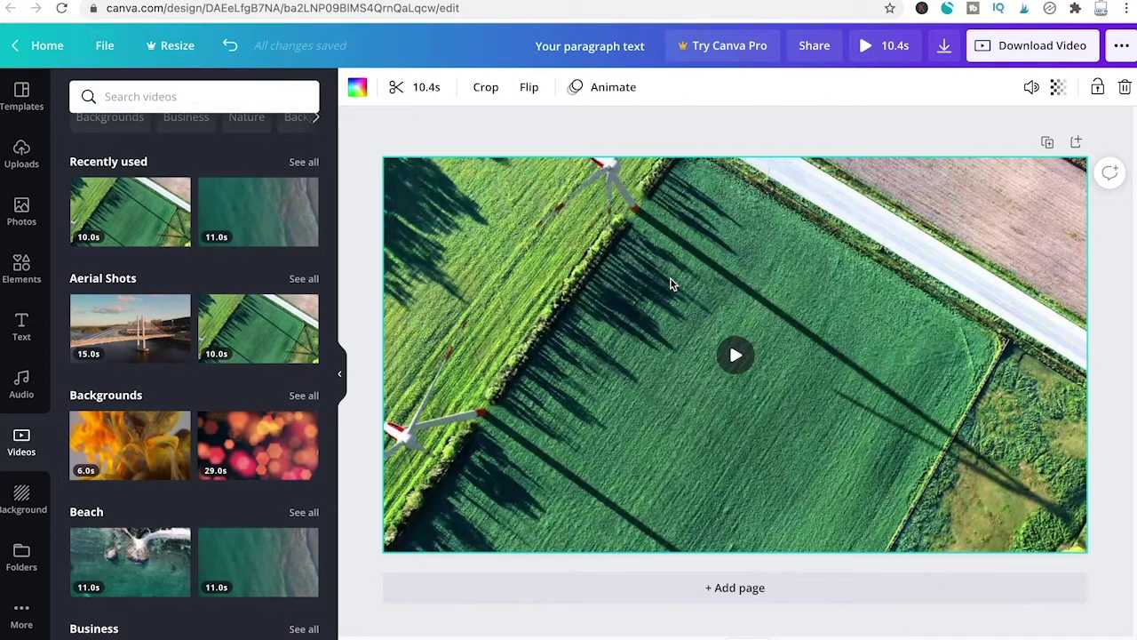
# Add an enlarged text box near the top of the page and replace its placeholder with 'D'.
pyautogui.press('t')
pyautogui.moveTo(709, 350); pyautogui.dragTo(440, 316)
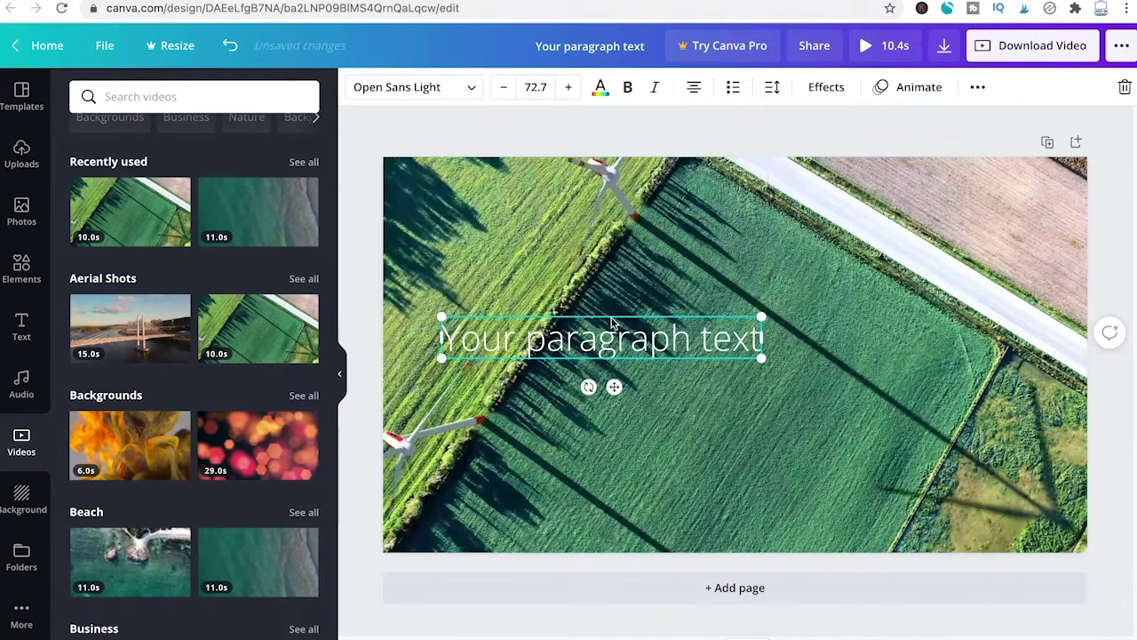
pyautogui.moveTo(609, 328); pyautogui.dragTo(612, 209)
pyautogui.moveTo(769, 250); pyautogui.dragTo(878, 253)
pyautogui.doubleClick(733, 242)
pyautogui.click(731, 227)
pyautogui.tripleClick(734, 227)
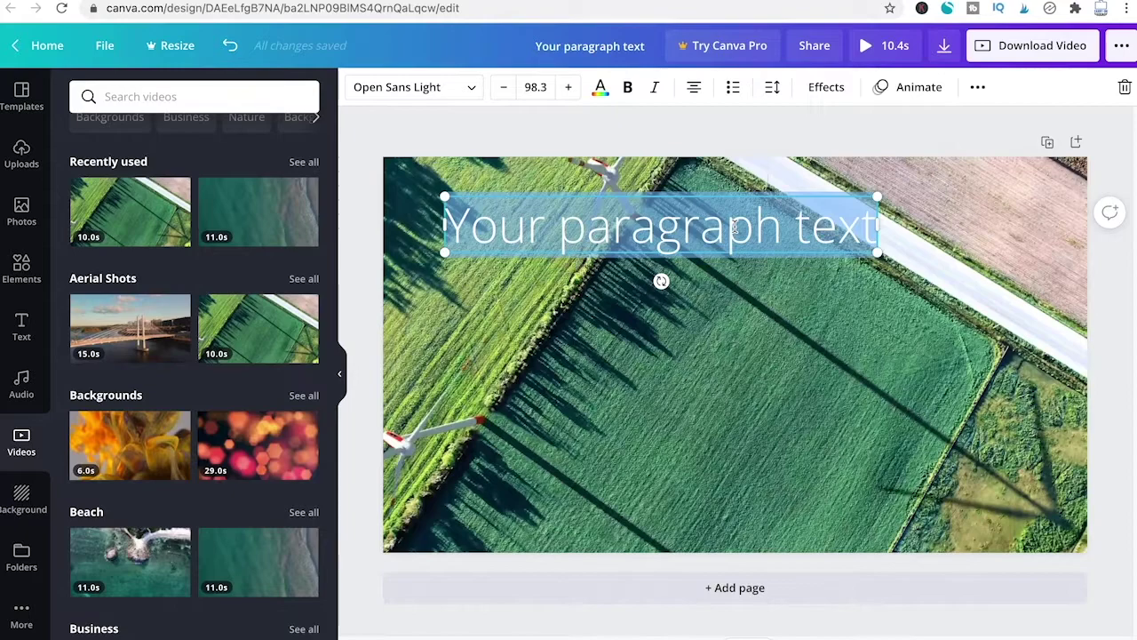
pyautogui.write('D')
# Enlarge the letter D to font size 292 and shift it left.
pyautogui.moveTo(644, 252); pyautogui.dragTo(604, 288)
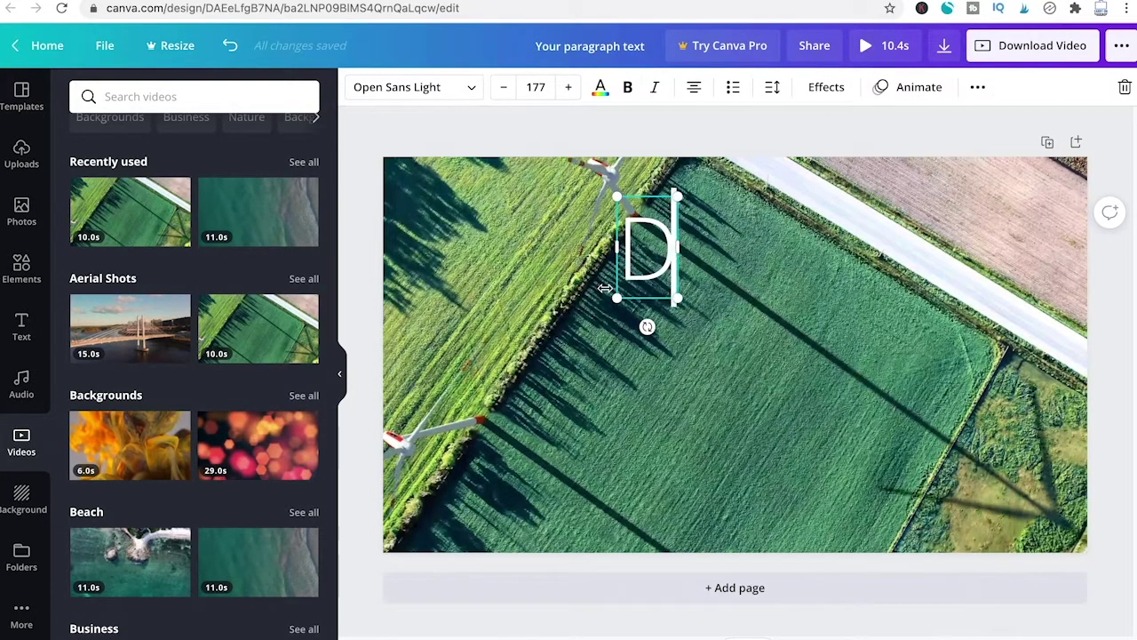
pyautogui.click(739, 271)
pyautogui.click(655, 245)
pyautogui.moveTo(655, 244); pyautogui.dragTo(523, 235)
pyautogui.moveTo(546, 289); pyautogui.dragTo(592, 364)
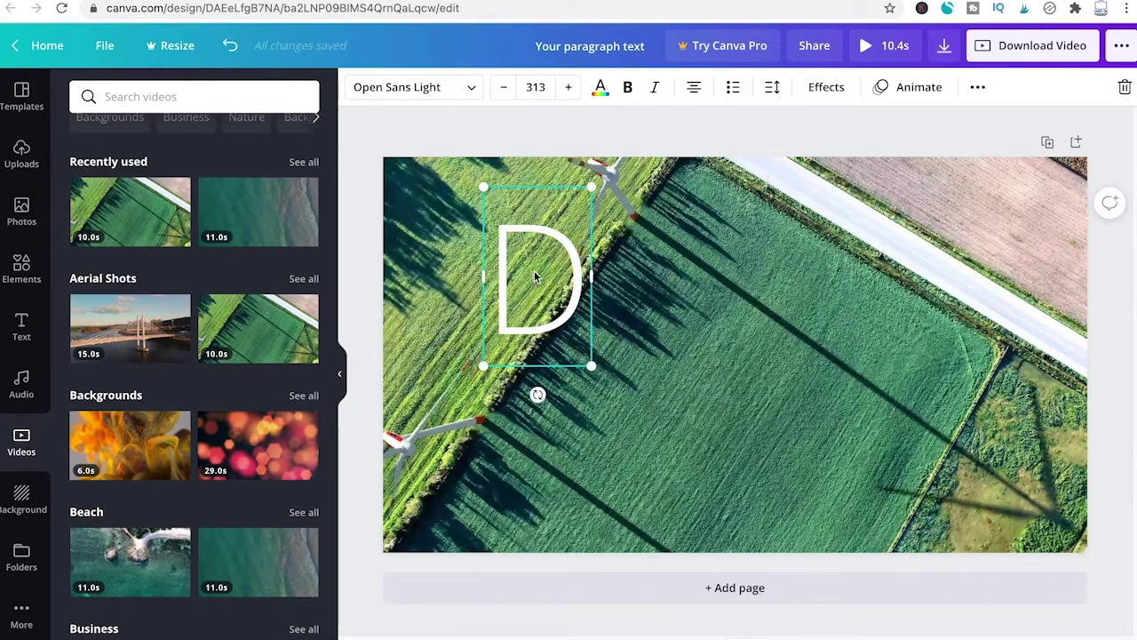
# Turn on the margin guides and move the D into the top-left corner.
pyautogui.click(665, 259)
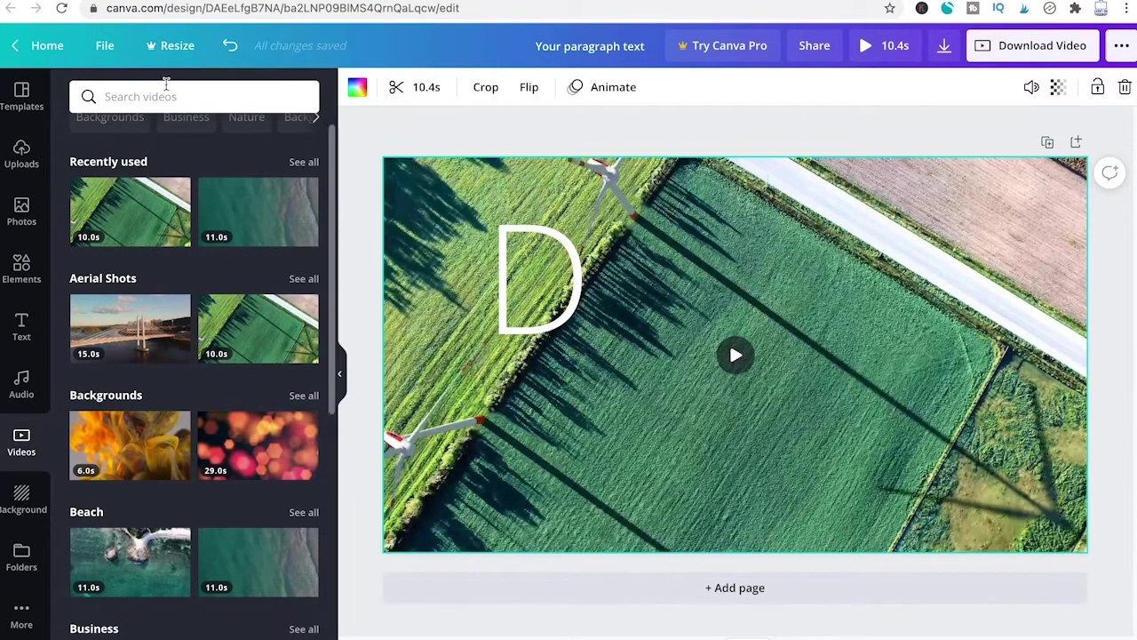
pyautogui.click(107, 45)
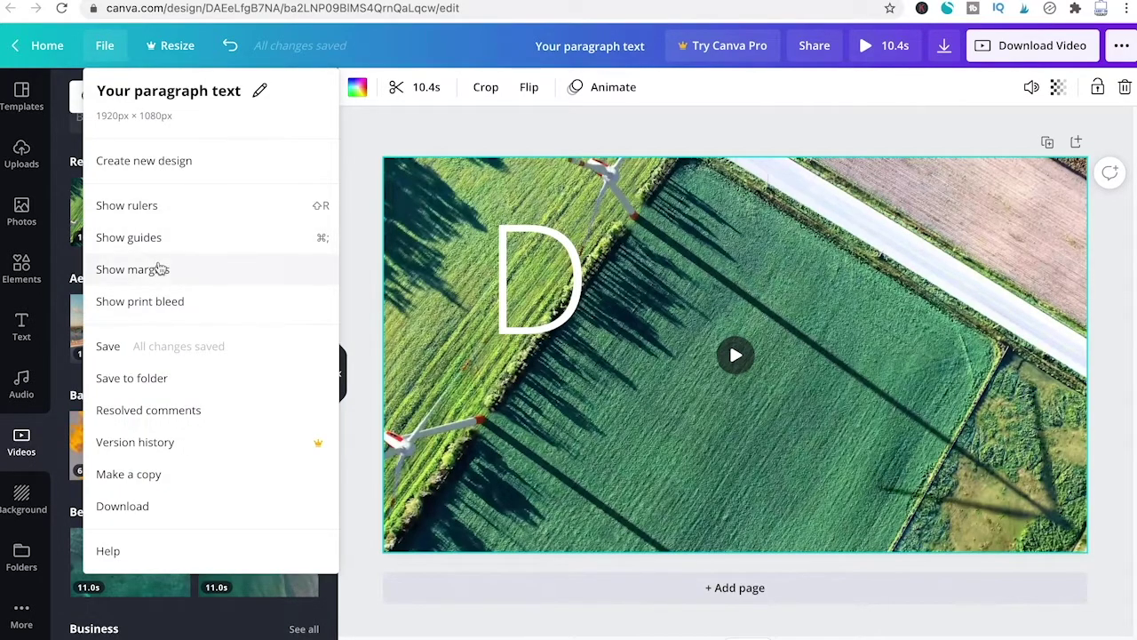
pyautogui.click(176, 278)
pyautogui.click(534, 255)
pyautogui.moveTo(534, 255); pyautogui.dragTo(459, 229)
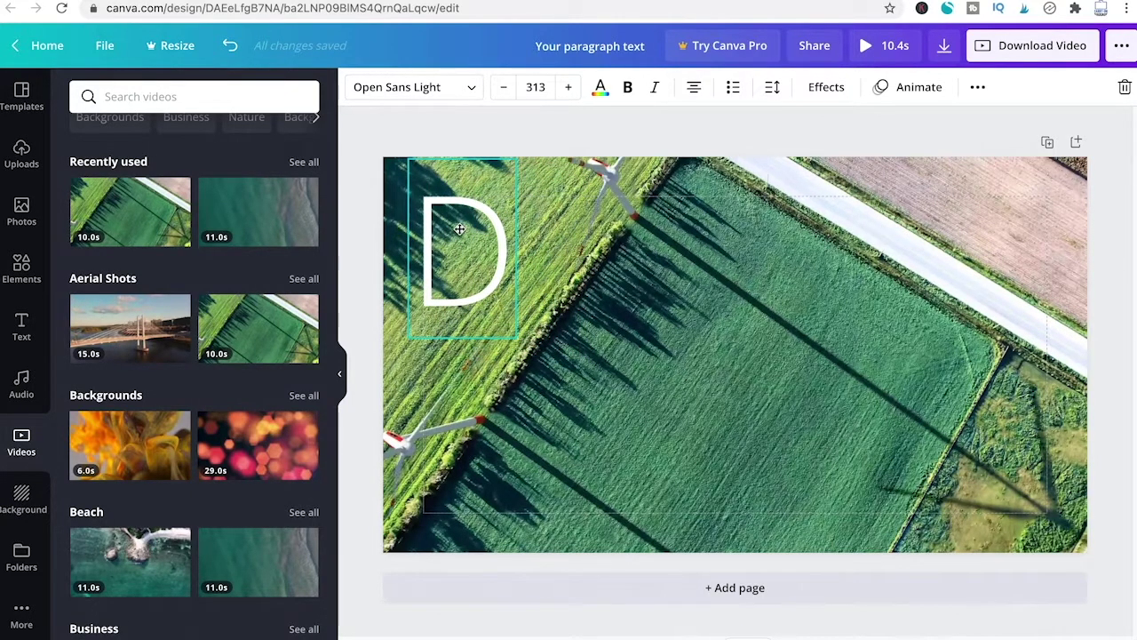
pyautogui.click(651, 258)
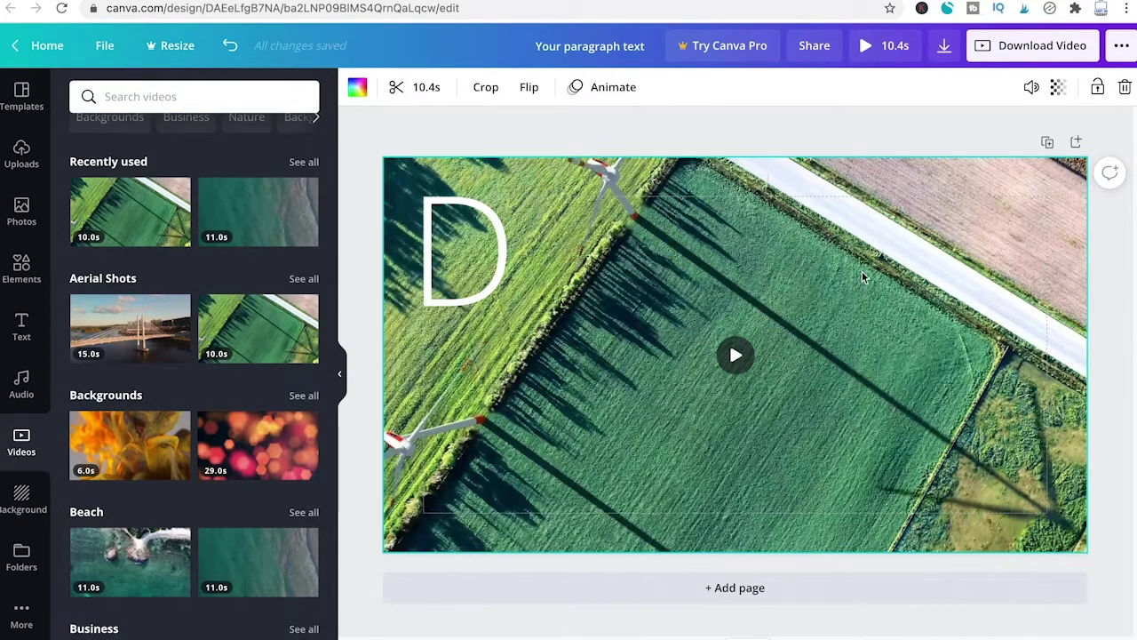
# Duplicate the D page five times to make six pages.
pyautogui.click(1049, 143)
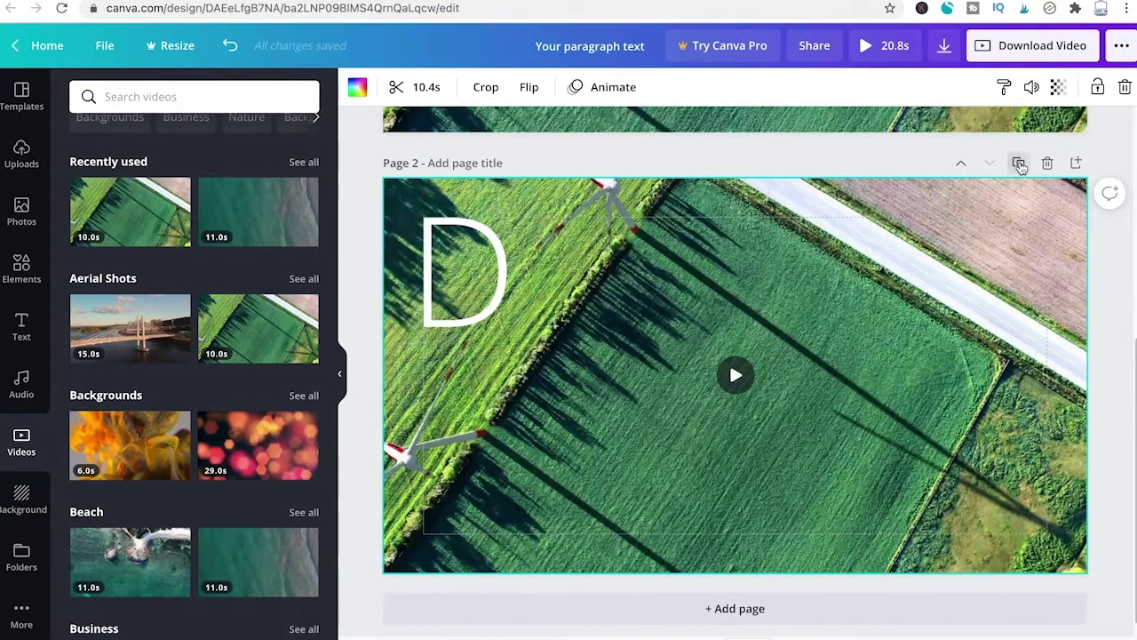
pyautogui.click(1019, 164)
pyautogui.click(1018, 189)
pyautogui.click(1018, 189)
pyautogui.click(1018, 190)
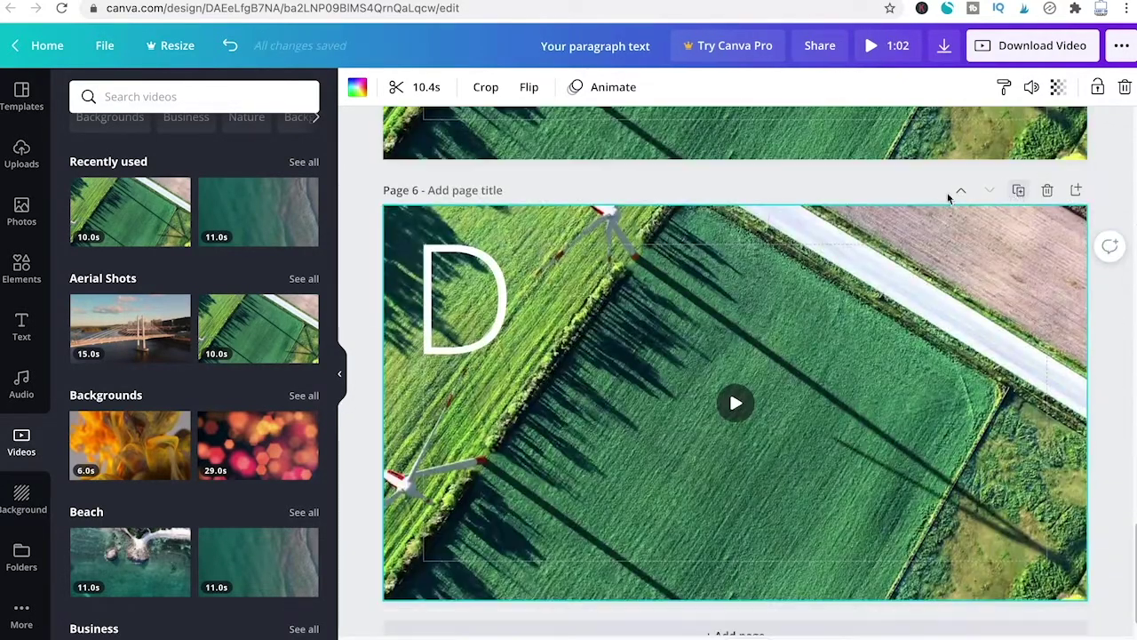
pyautogui.scroll(20, 820, 350)
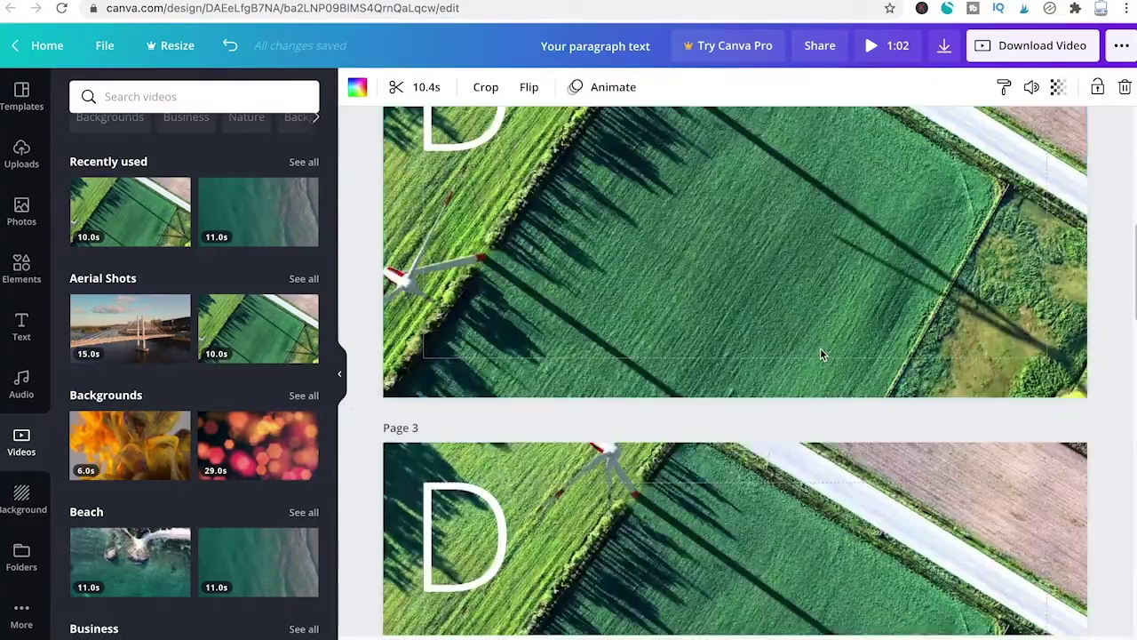
pyautogui.scroll(-20, 787, 345)
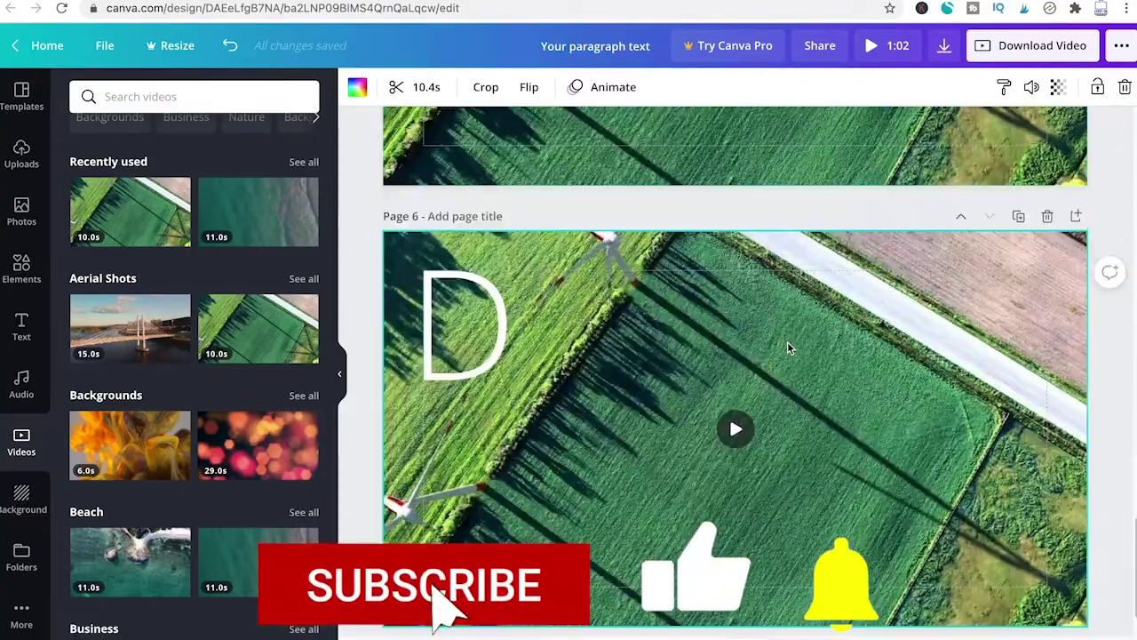
pyautogui.scroll(20, 705, 340)
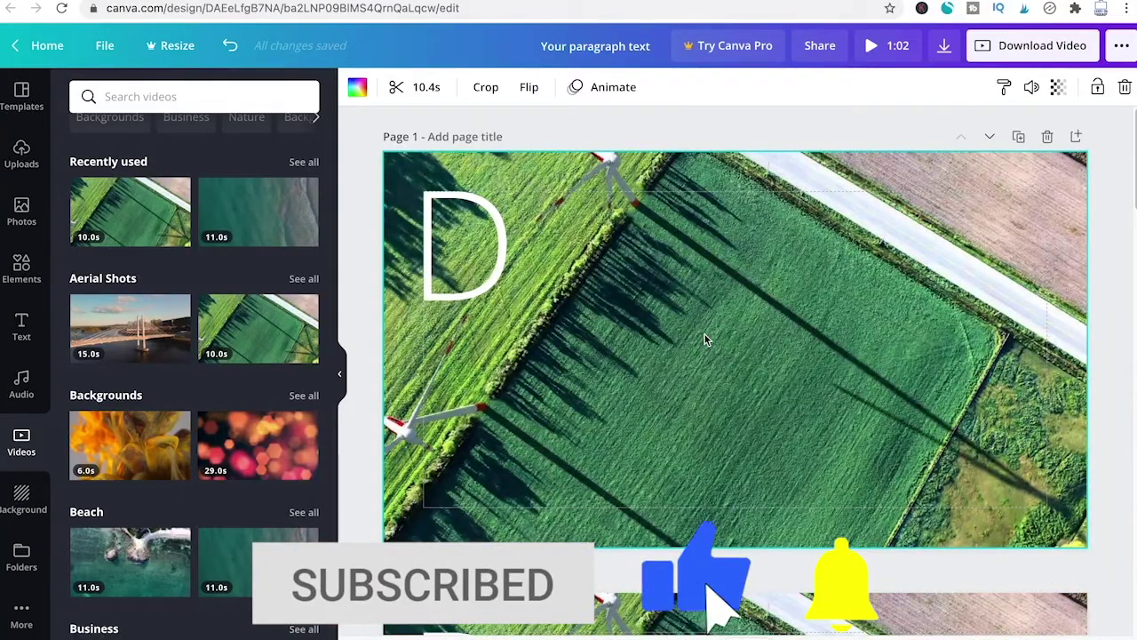
pyautogui.scroll(-1, 604, 311)
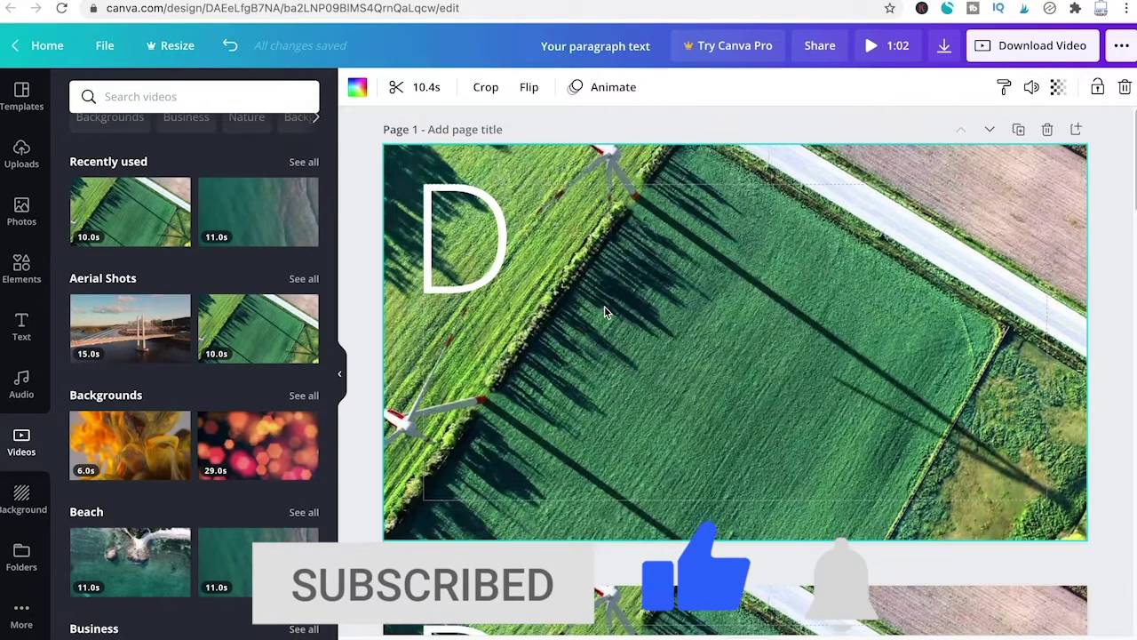
pyautogui.scroll(1, 500, 158)
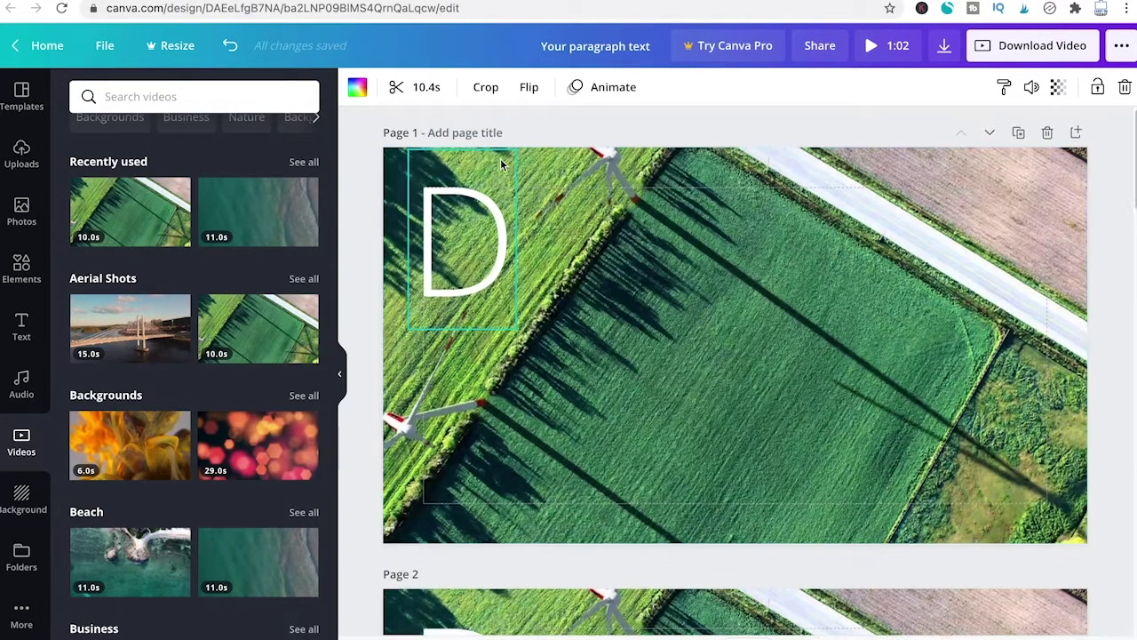
pyautogui.scroll(-5, 460, 228)
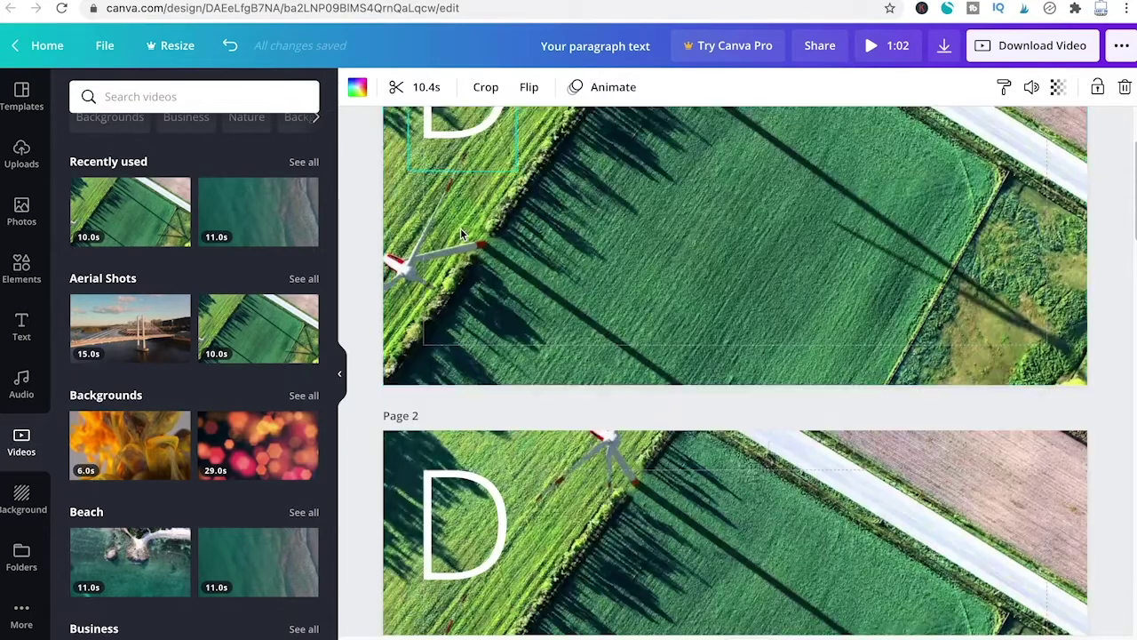
pyautogui.scroll(1, 444, 380)
# Change page 2's text to 'DA', widened to one line and aligned with page 1's D.
pyautogui.click(478, 491)
pyautogui.hotkey('ctrl', 'z')
pyautogui.click(453, 453)
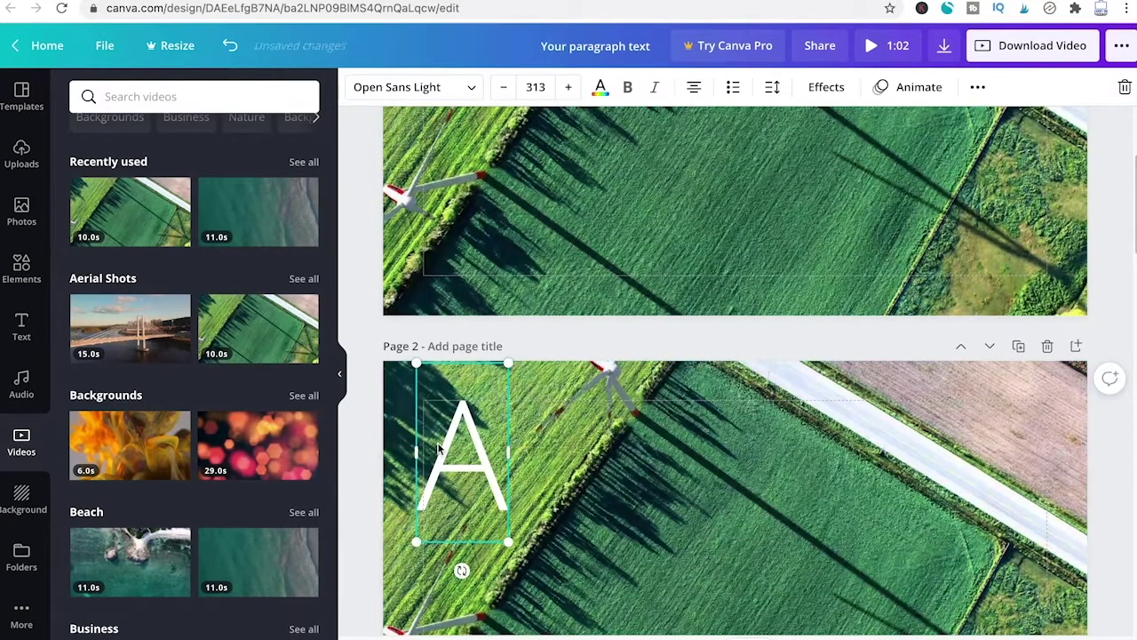
pyautogui.click(441, 448)
pyautogui.write('D')
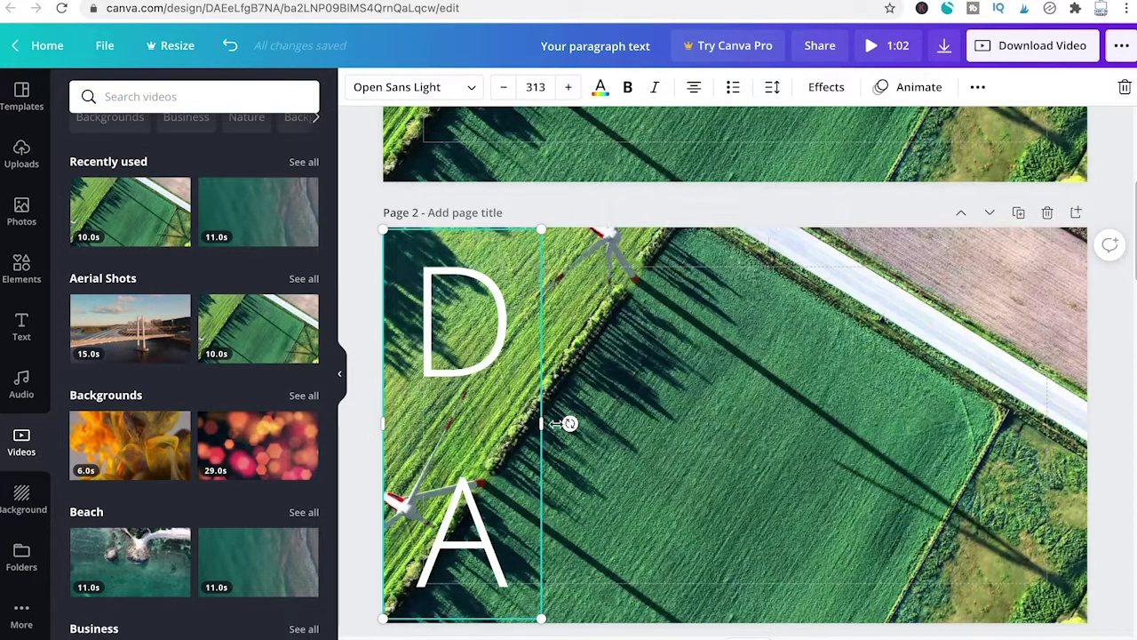
pyautogui.moveTo(543, 421); pyautogui.dragTo(662, 409)
pyautogui.click(542, 331)
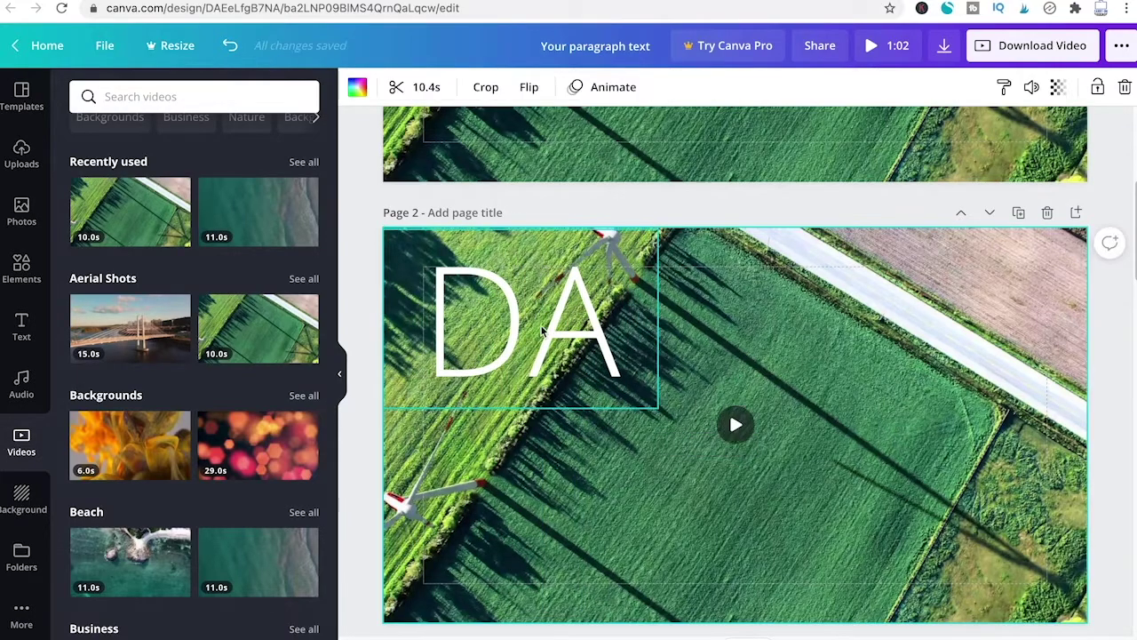
pyautogui.moveTo(474, 278); pyautogui.dragTo(462, 278)
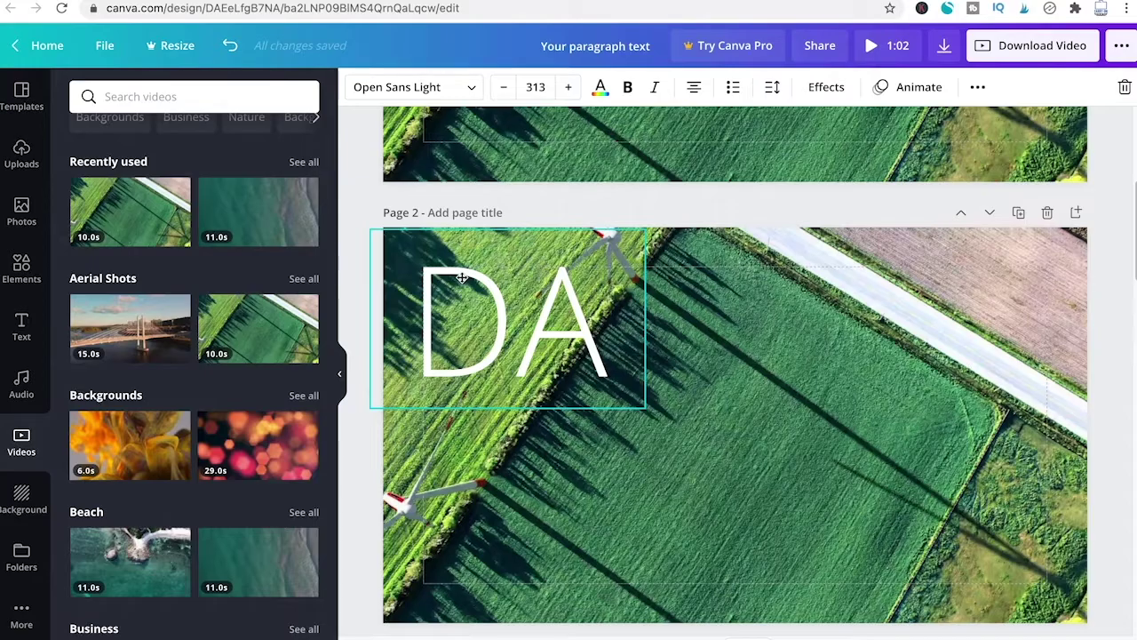
pyautogui.click(779, 360)
# Edit the remaining pages' text so the letters build up to 'DANIEL' on page 6.
pyautogui.scroll(-3, 627, 381)
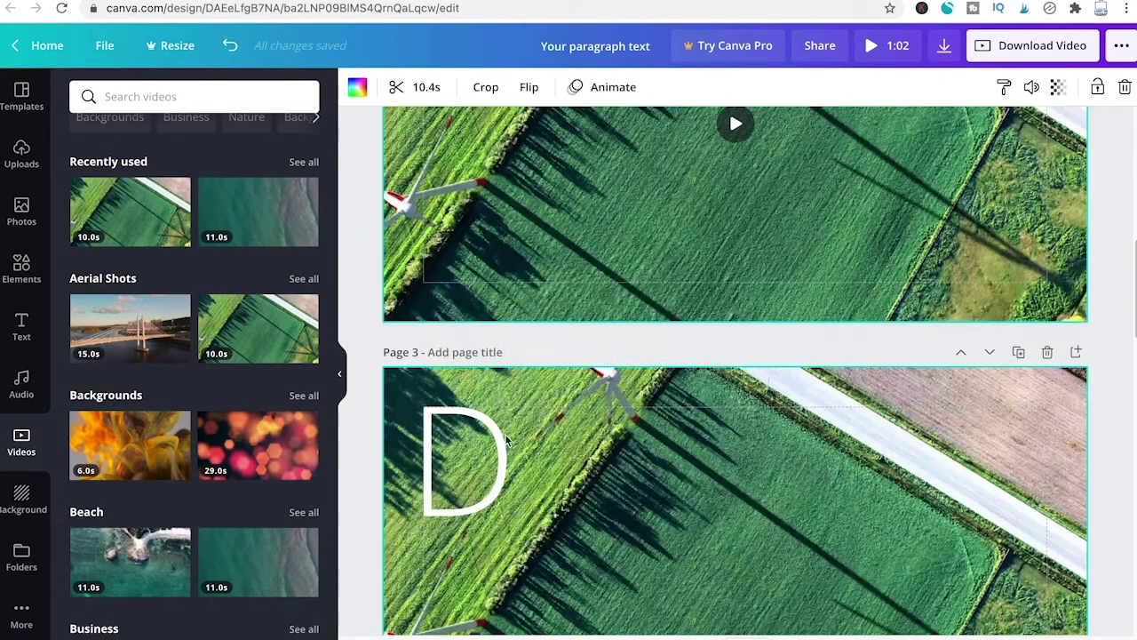
pyautogui.click(493, 458)
pyautogui.hotkey('ctrl', 'z')
pyautogui.scroll(-2, 609, 297)
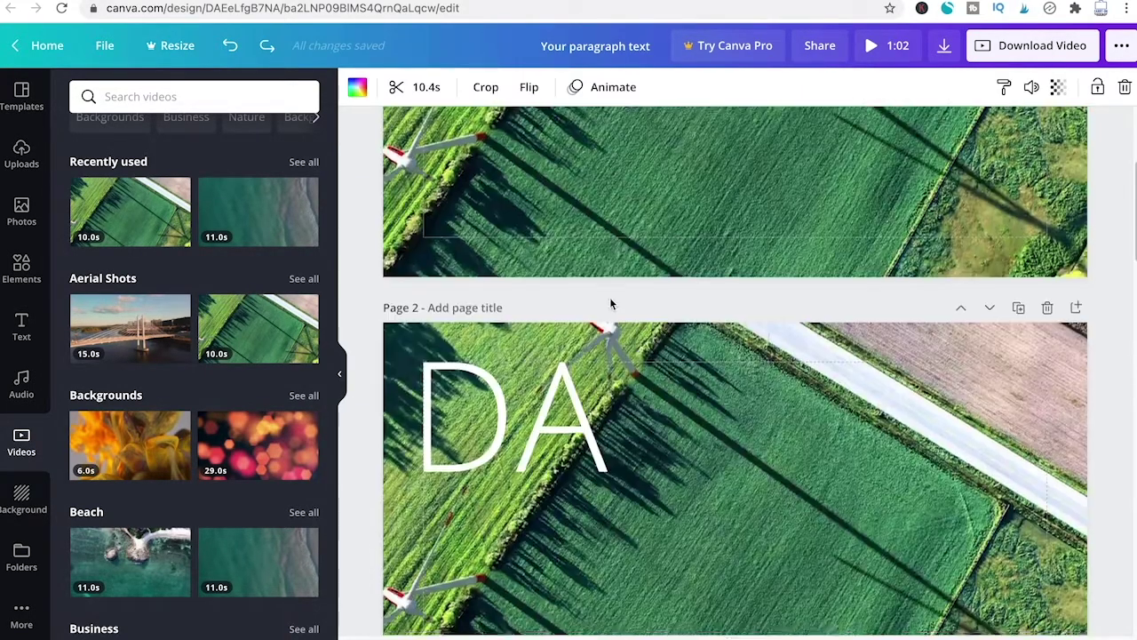
pyautogui.scroll(-4, 615, 302)
pyautogui.click(470, 449)
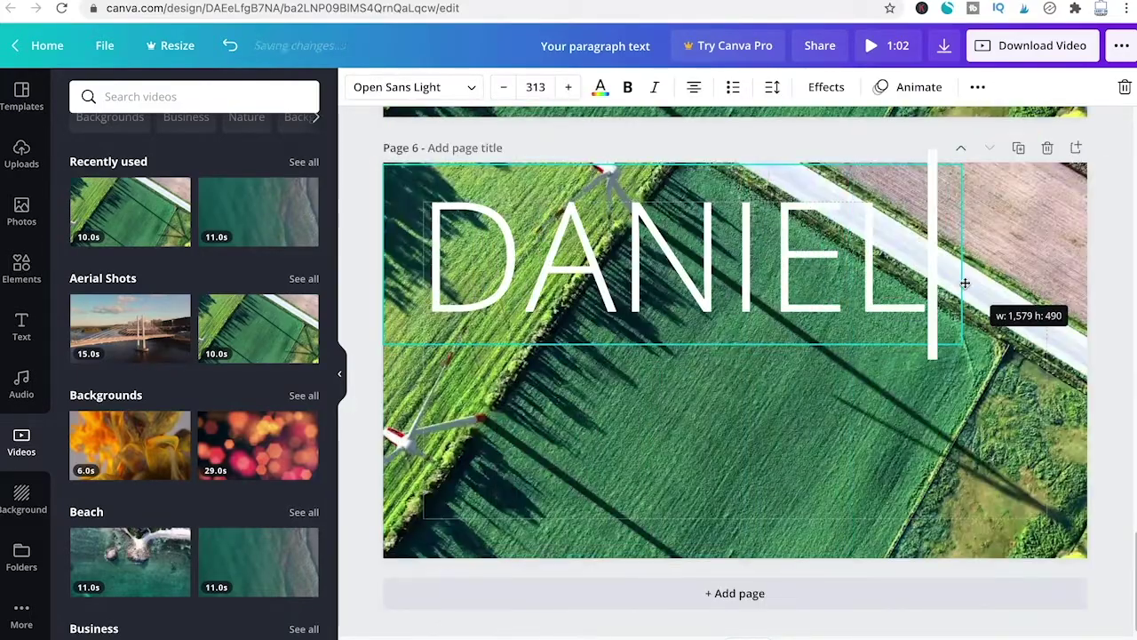
pyautogui.click(749, 404)
pyautogui.scroll(12, 929, 377)
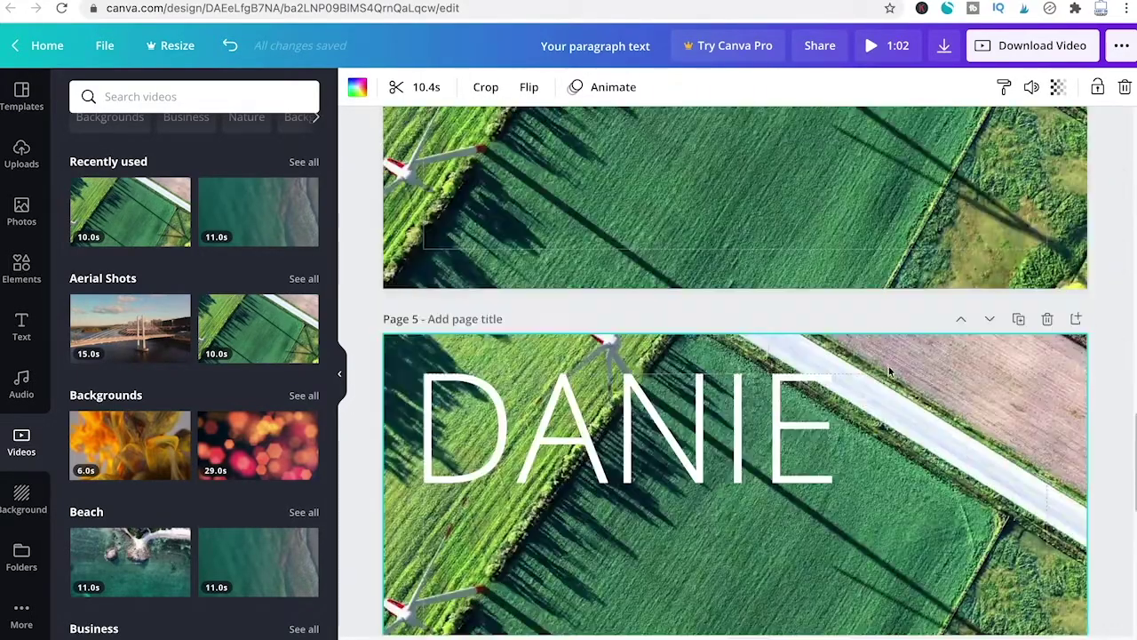
pyautogui.scroll(-12, 886, 370)
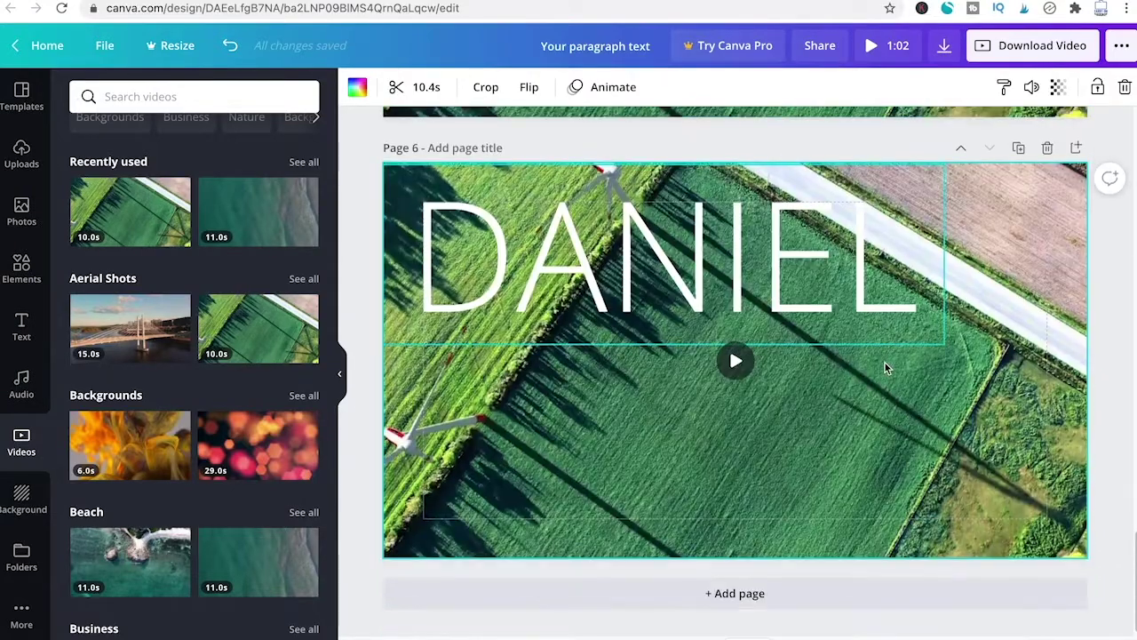
# Preview the full 1:02 six-page intro, then go back to Page 1 and select its clip.
pyautogui.click(885, 46)
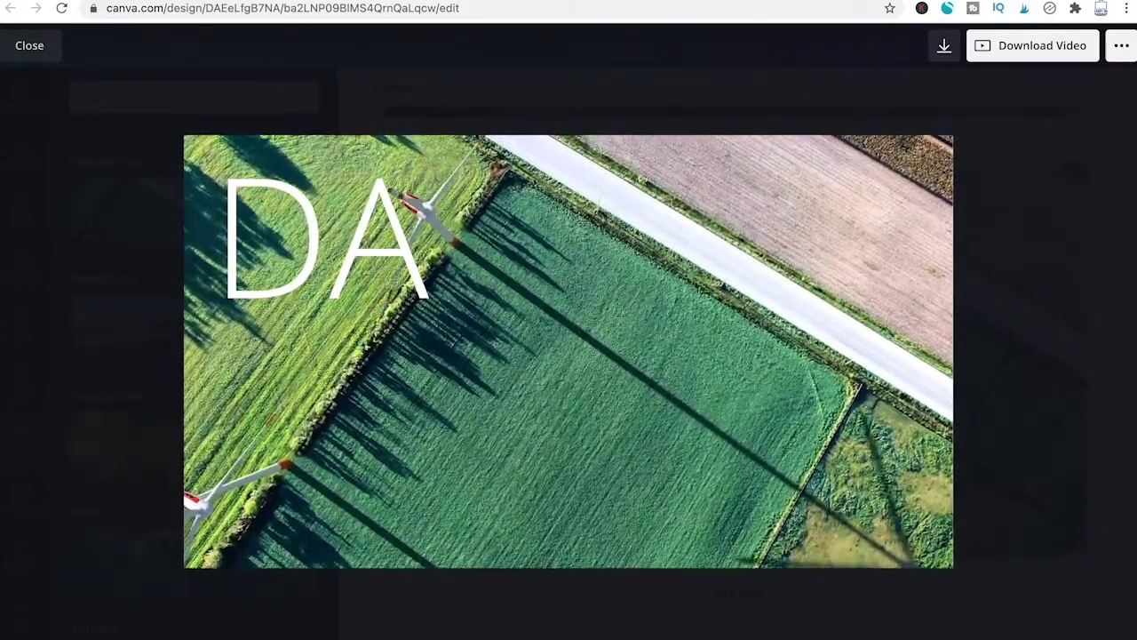
pyautogui.click(22, 45)
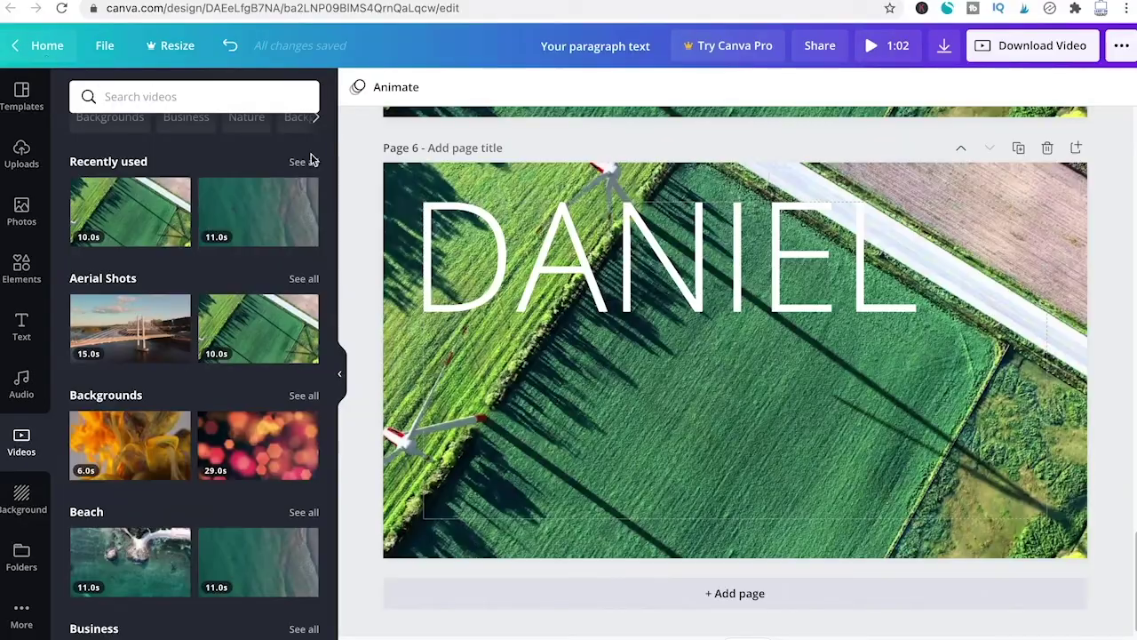
pyautogui.scroll(3, 725, 333)
pyautogui.scroll(20, 725, 333)
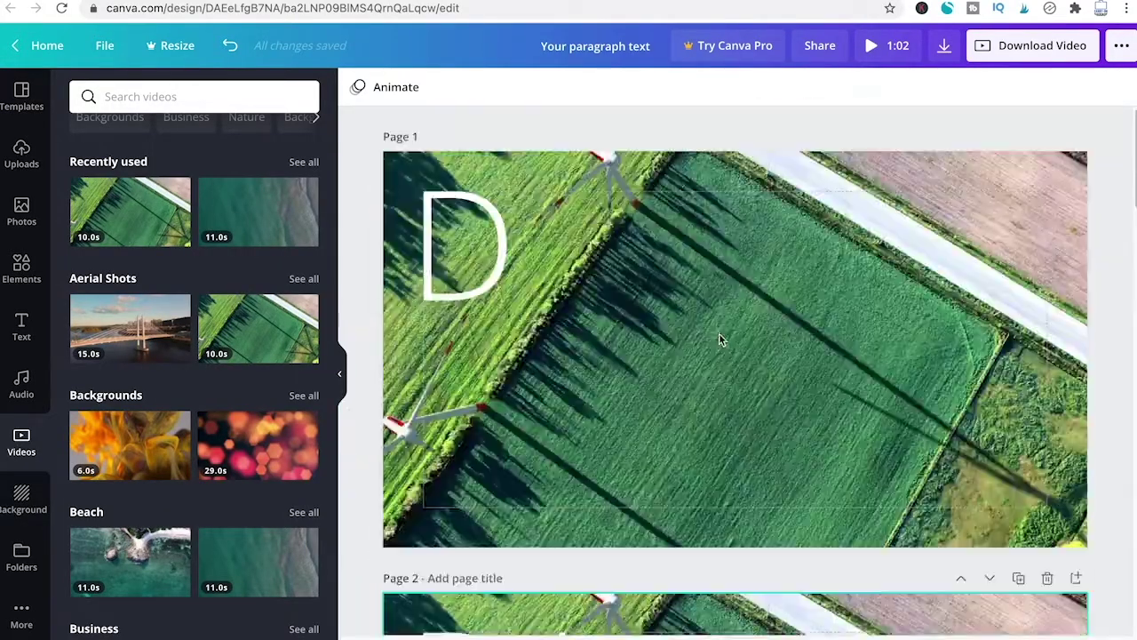
pyautogui.click(698, 291)
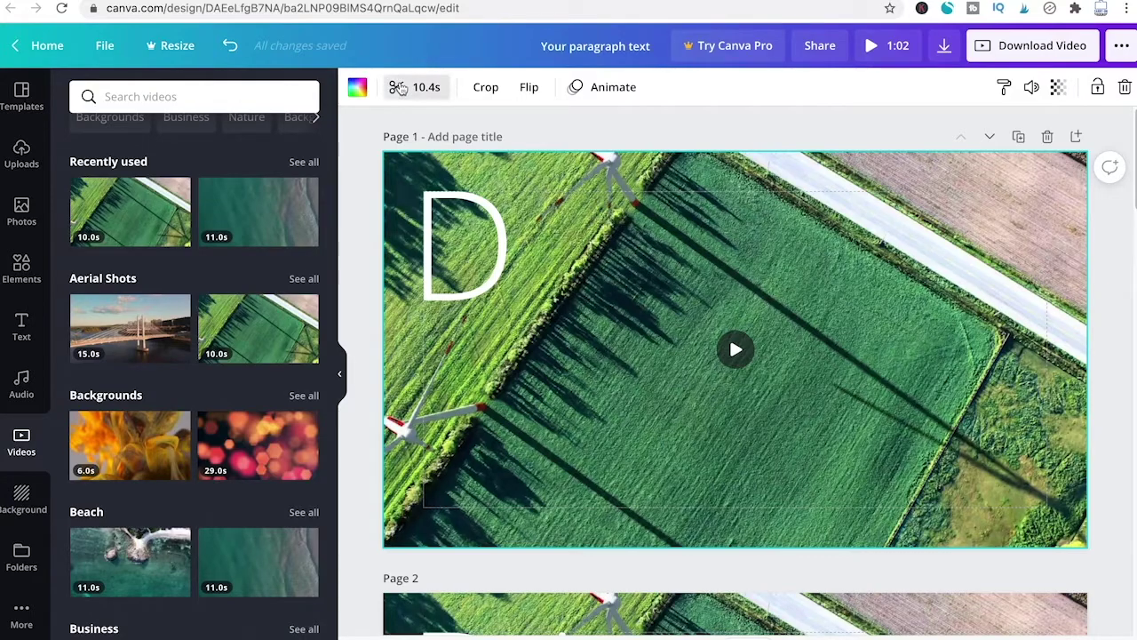
# Trim the page 1 wind-farm clip down to 2.0s.
pyautogui.click(416, 87)
pyautogui.click(358, 89)
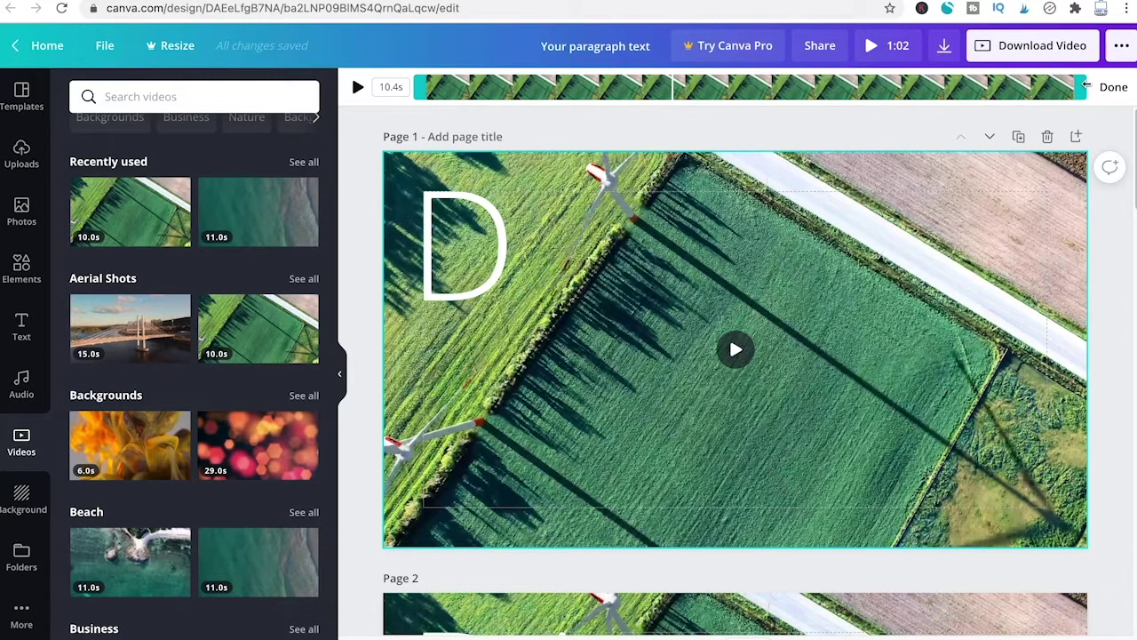
pyautogui.moveTo(1086, 85); pyautogui.dragTo(558, 86)
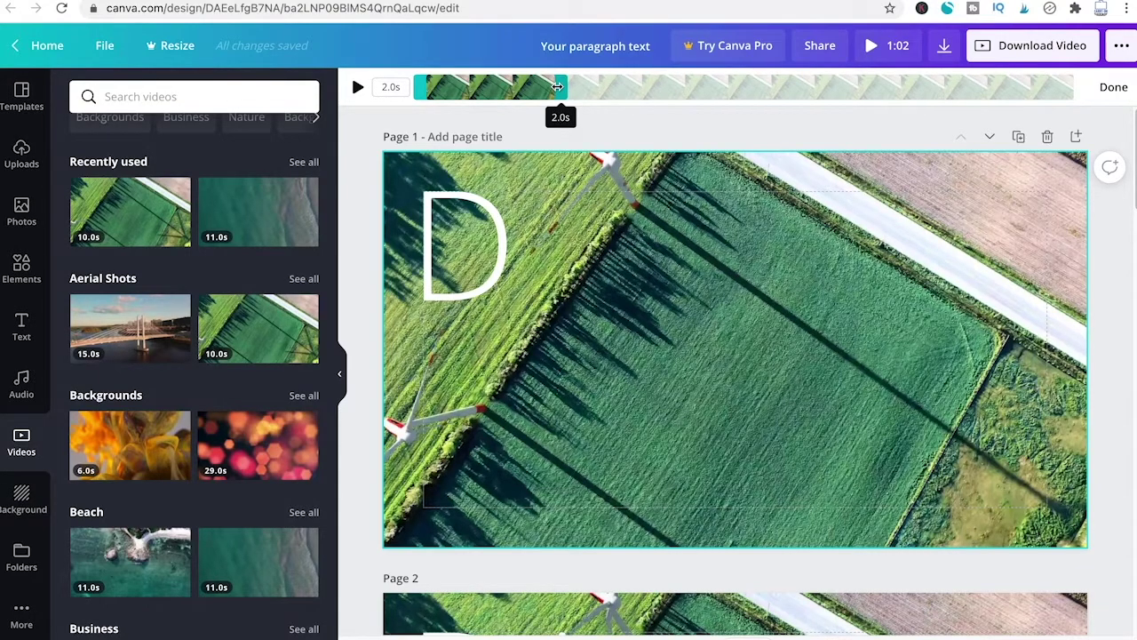
pyautogui.moveTo(558, 86); pyautogui.dragTo(558, 86)
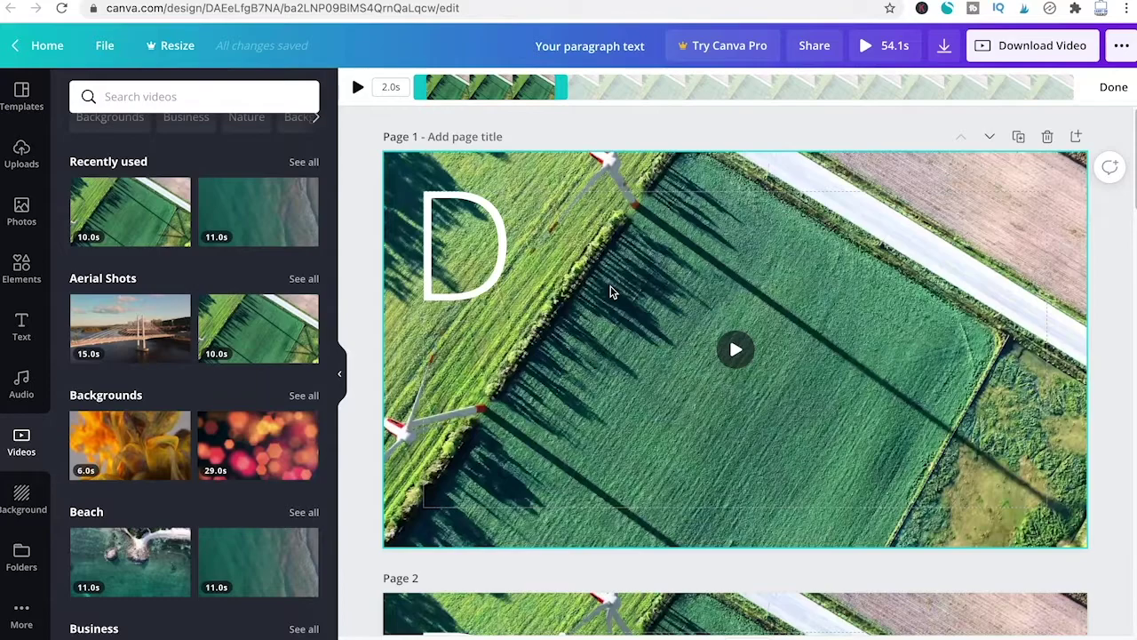
pyautogui.scroll(-2, 613, 293)
pyautogui.scroll(-3, 618, 303)
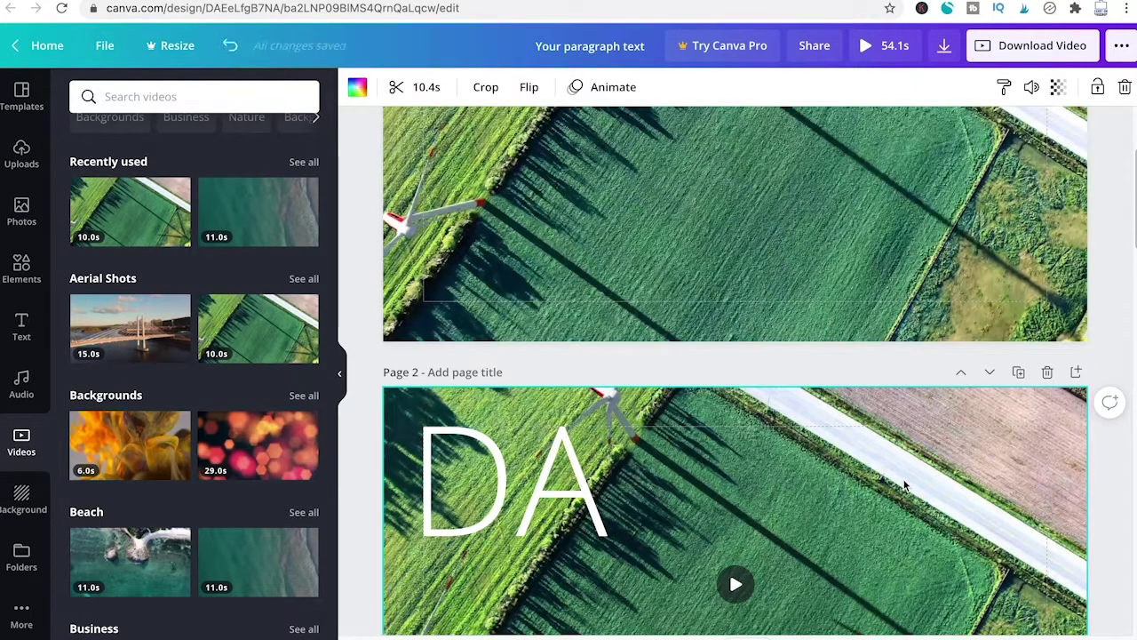
# Trim the page 2 clip to 2.0s and shorten the later clips through page 5.
pyautogui.click(420, 87)
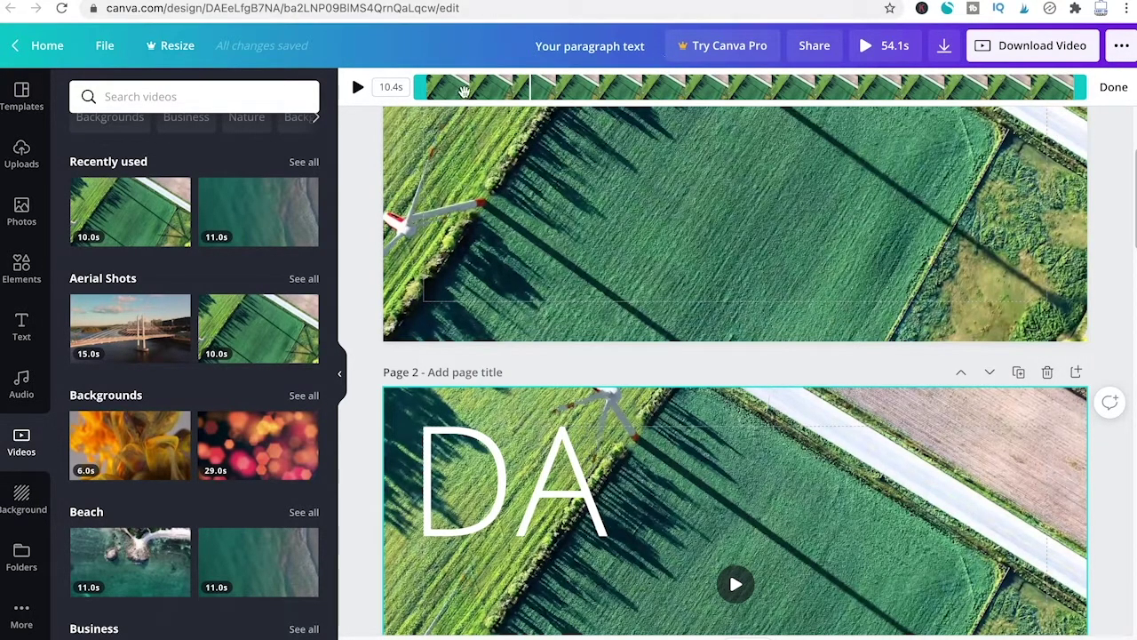
pyautogui.moveTo(419, 87); pyautogui.dragTo(547, 89)
pyautogui.moveTo(1079, 84); pyautogui.dragTo(681, 94)
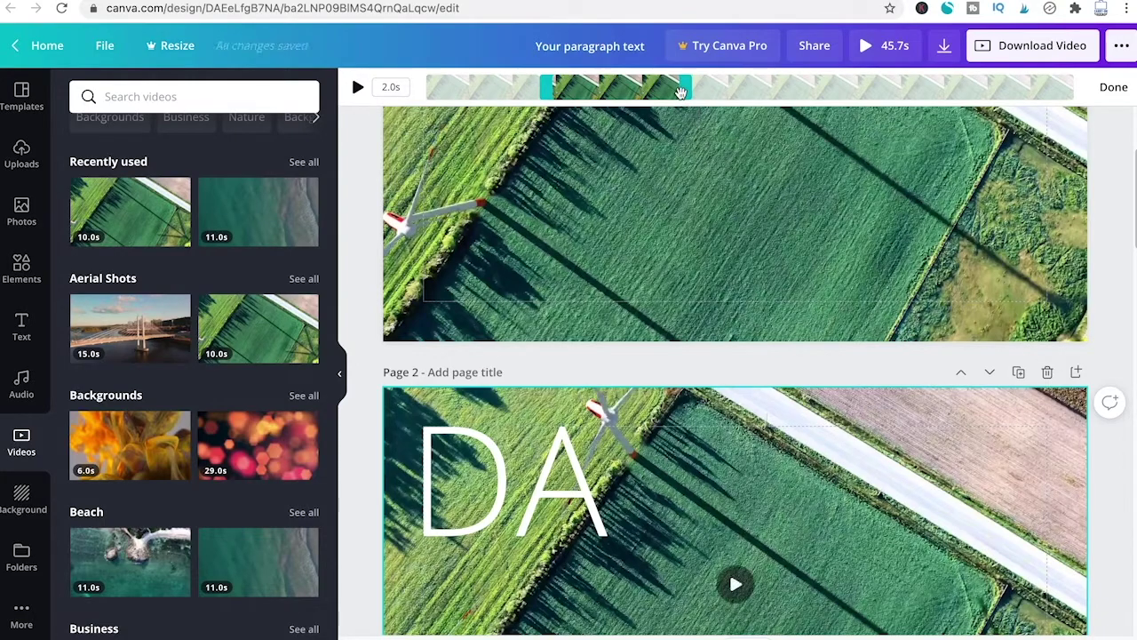
pyautogui.scroll(-2, 645, 287)
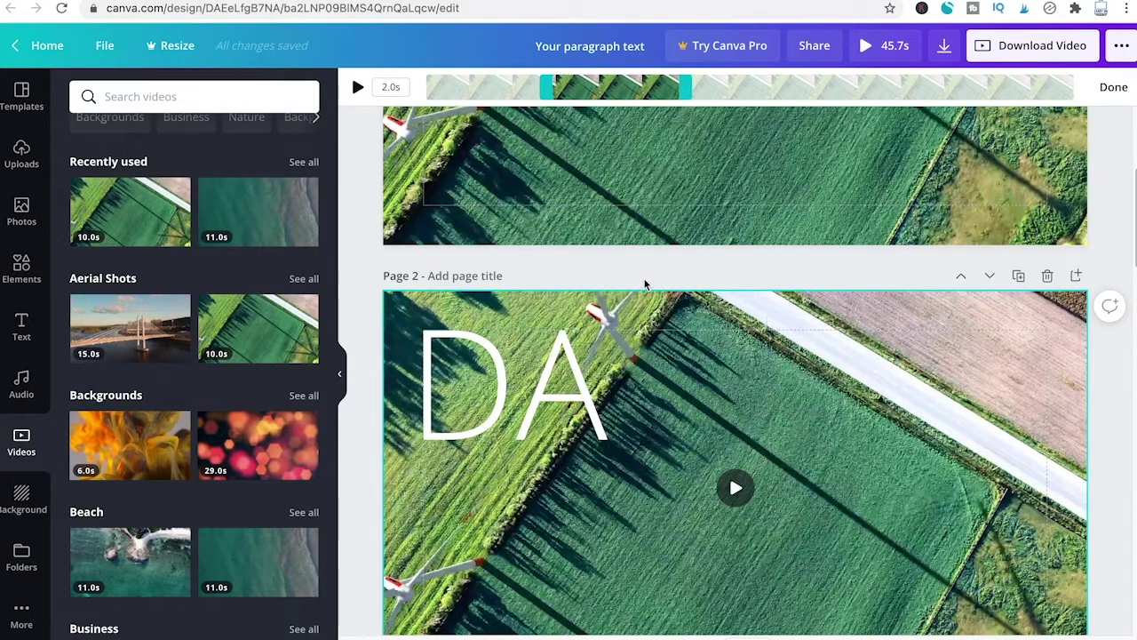
pyautogui.scroll(-5, 645, 284)
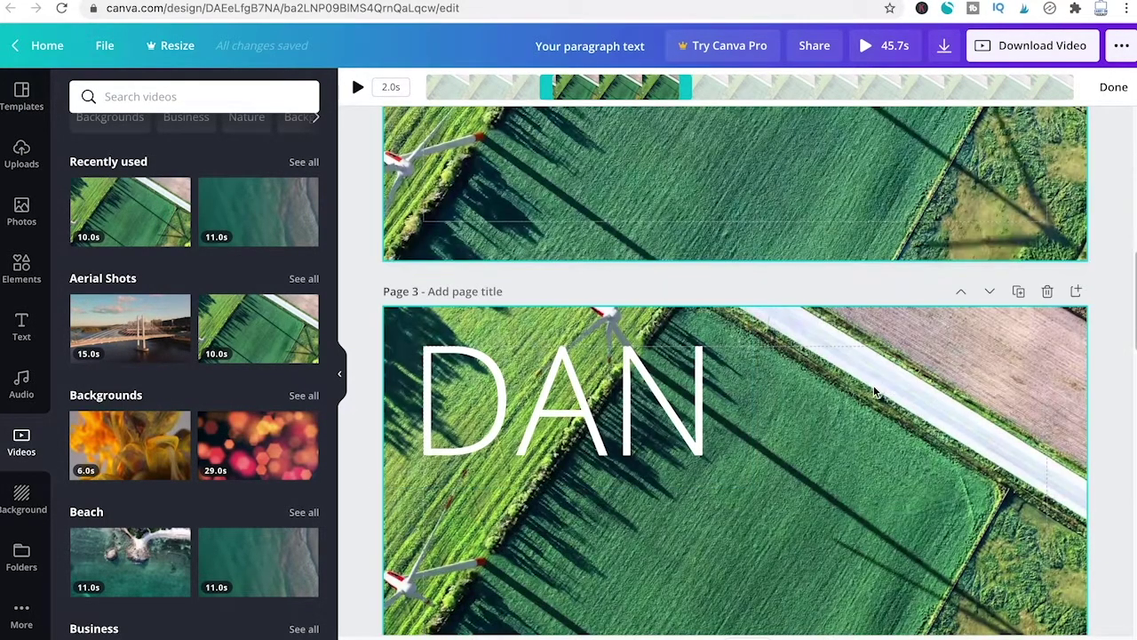
pyautogui.moveTo(428, 87); pyautogui.dragTo(584, 90)
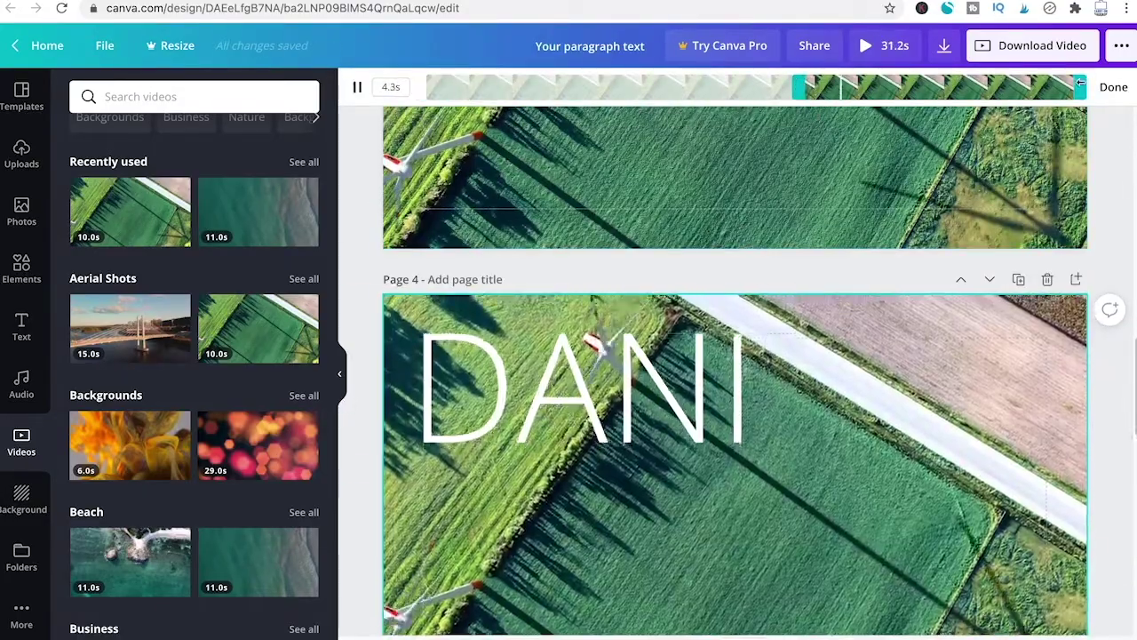
pyautogui.scroll(-5, 734, 373)
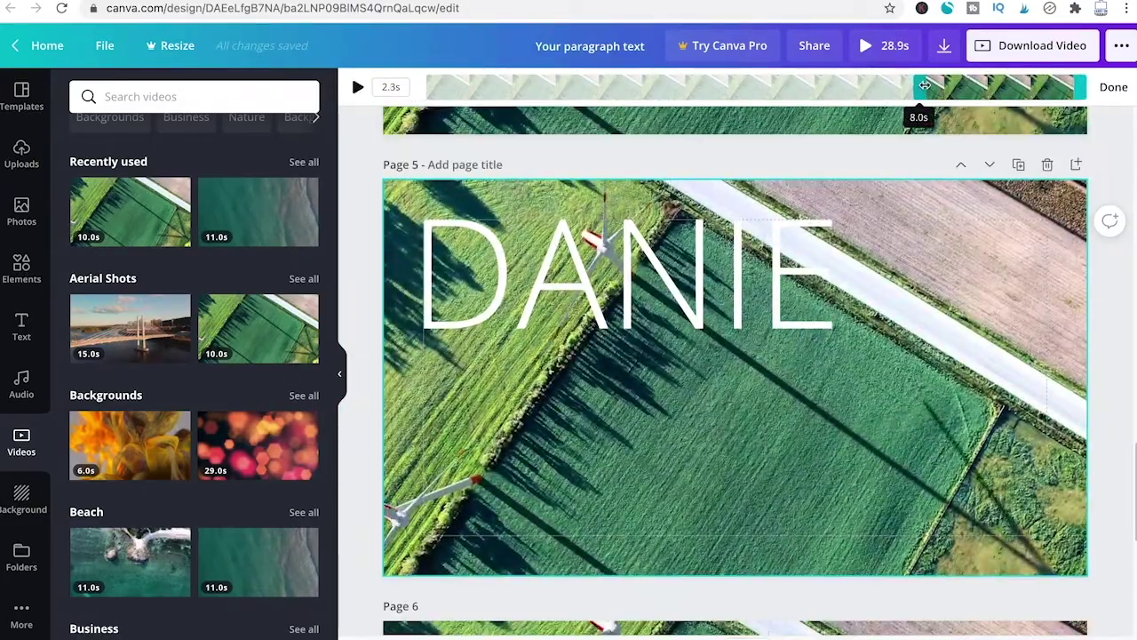
pyautogui.click(357, 87)
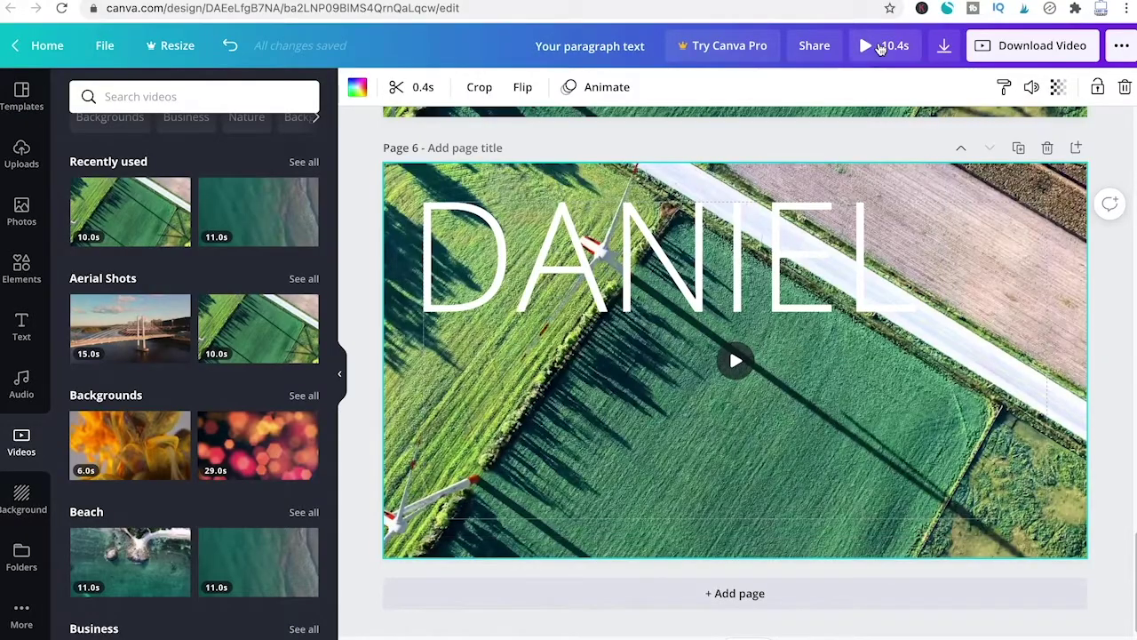
# Watch the finished DANIEL video full screen, then close the preview.
pyautogui.click(880, 45)
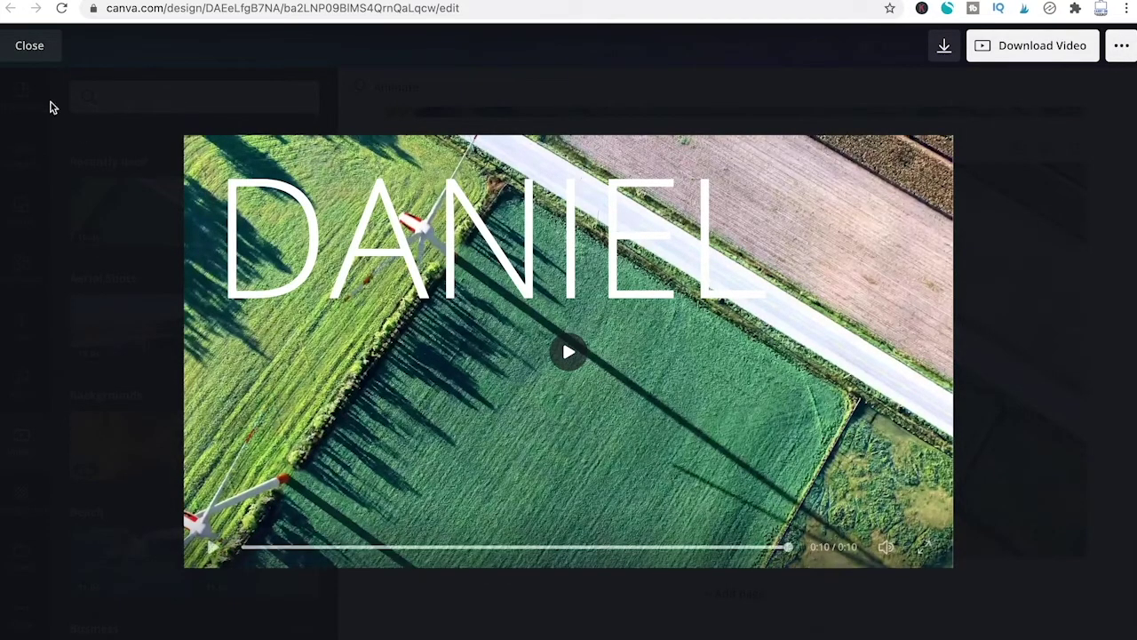
pyautogui.click(40, 50)
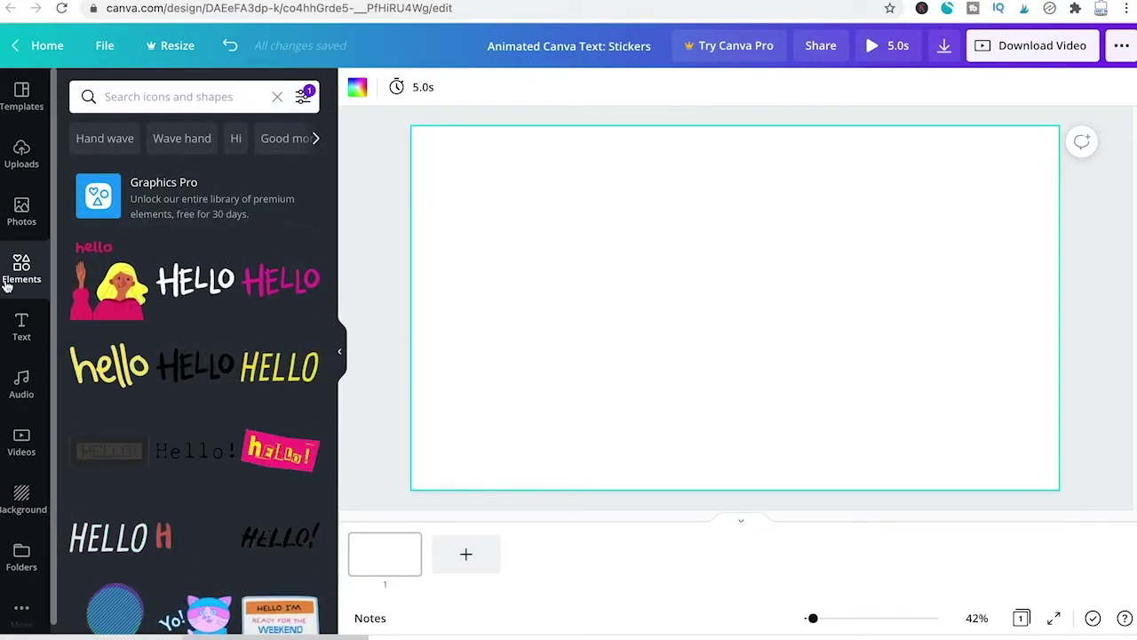
# Search elements for 'bye' and filter the results to Animated only.
pyautogui.click(173, 98)
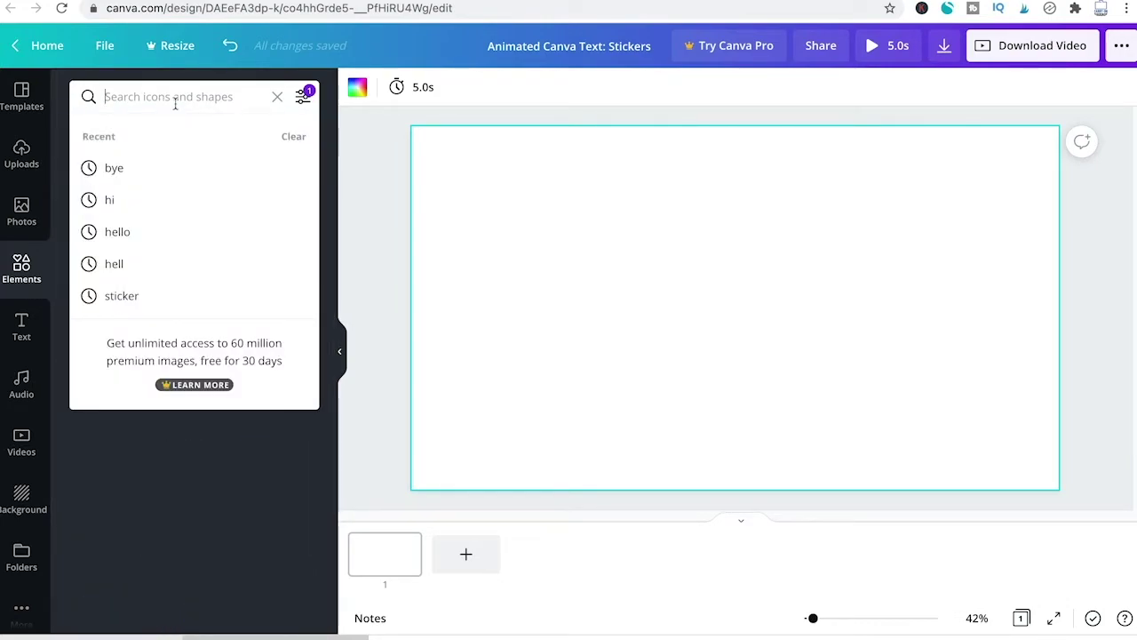
pyautogui.write('by')
pyautogui.click(166, 169)
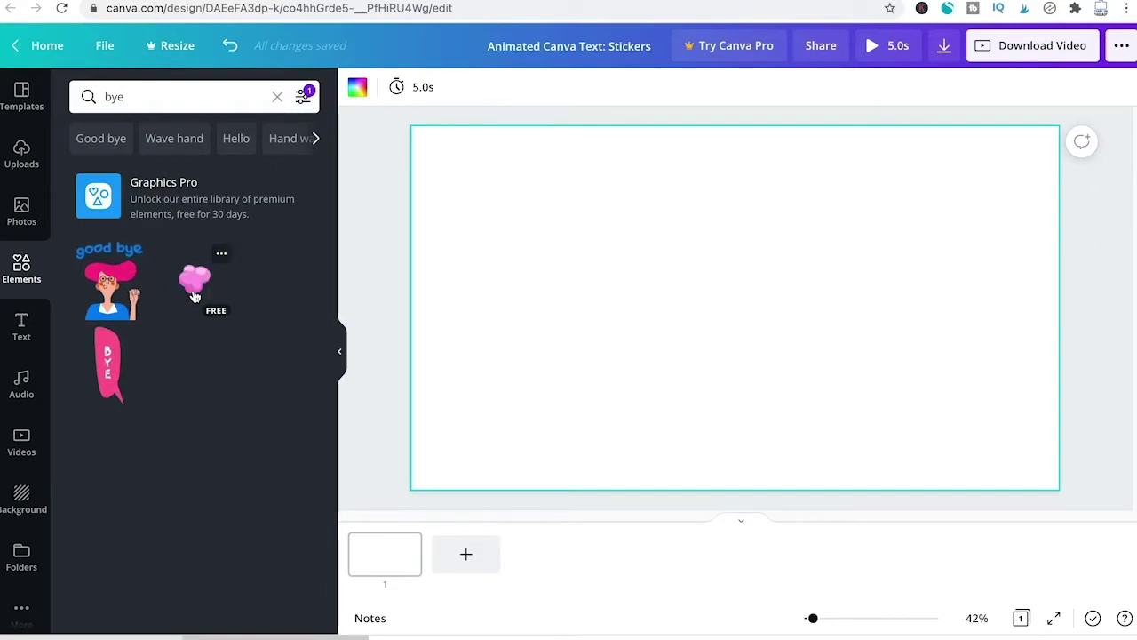
pyautogui.click(304, 98)
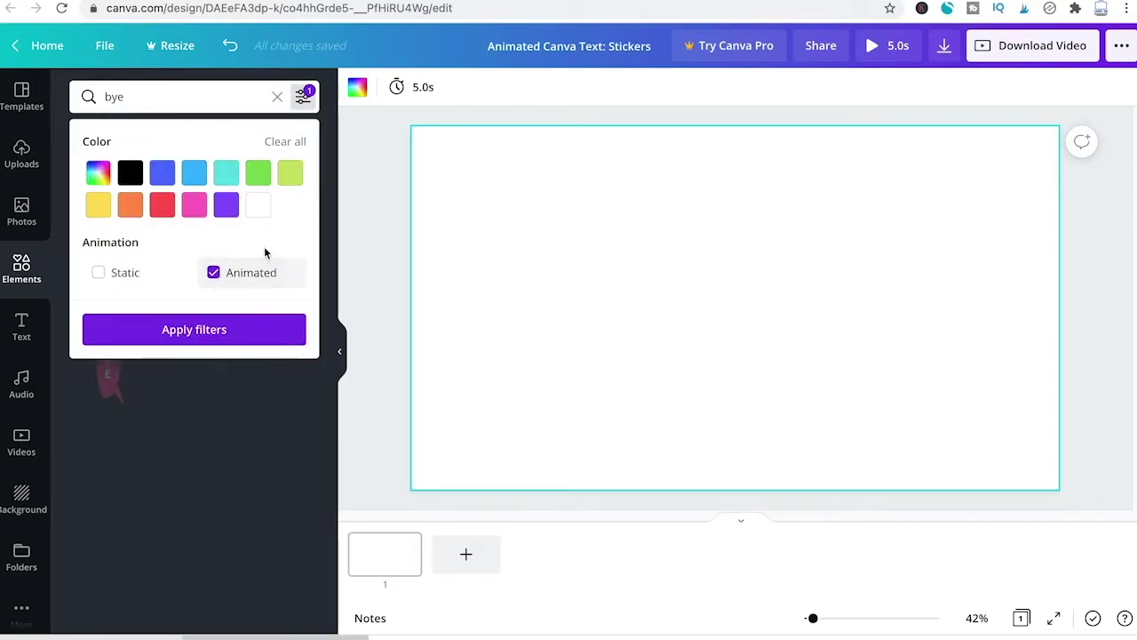
pyautogui.click(207, 334)
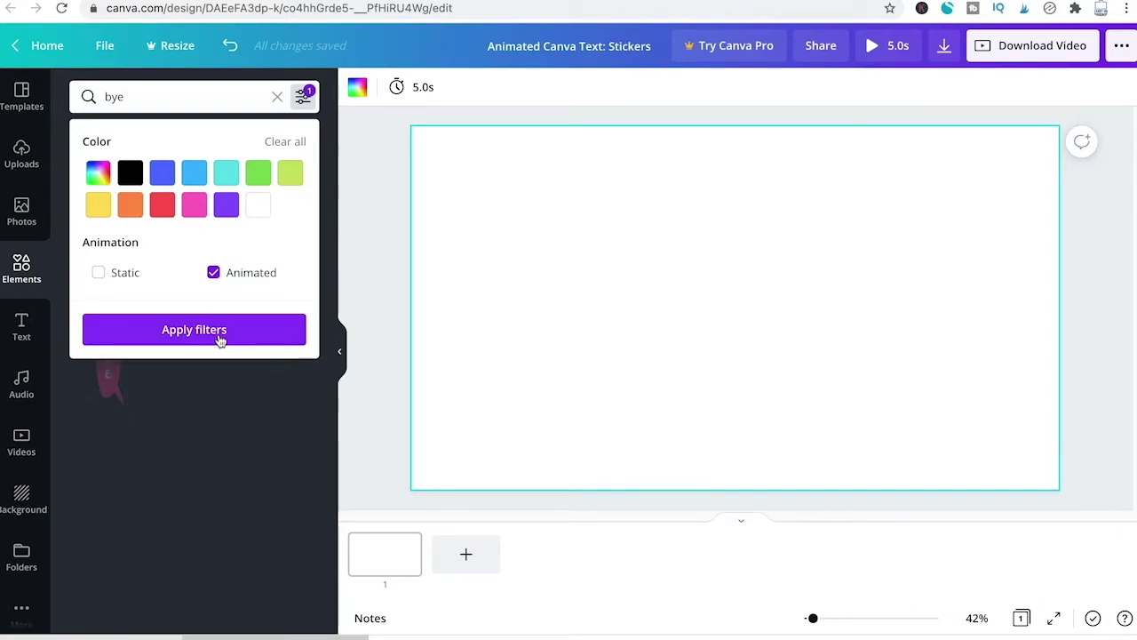
pyautogui.click(198, 321)
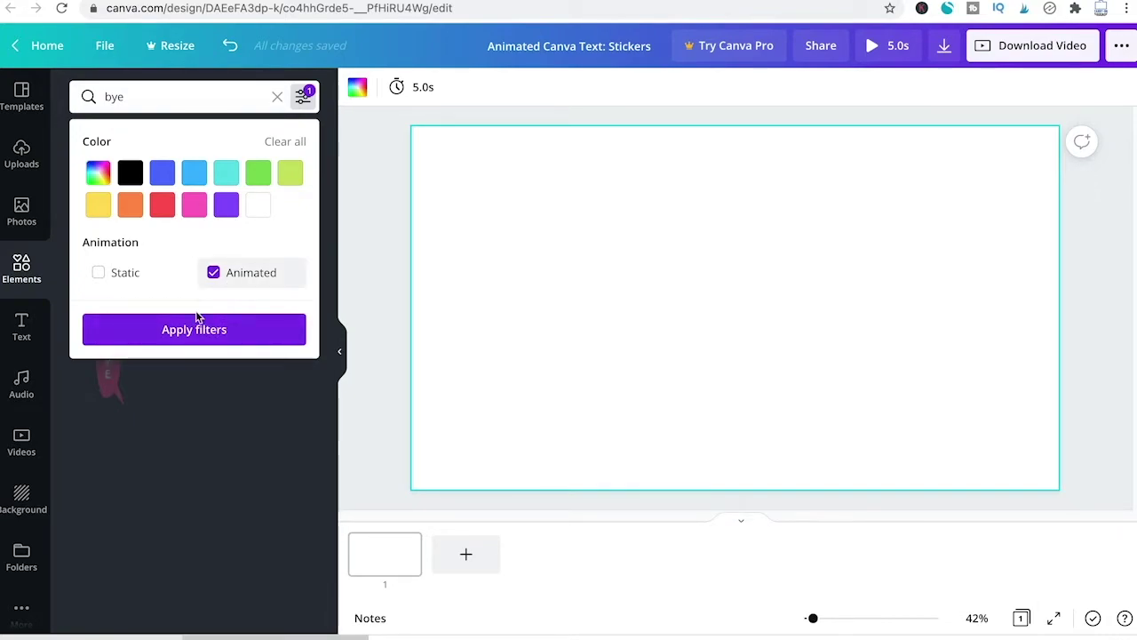
pyautogui.click(233, 335)
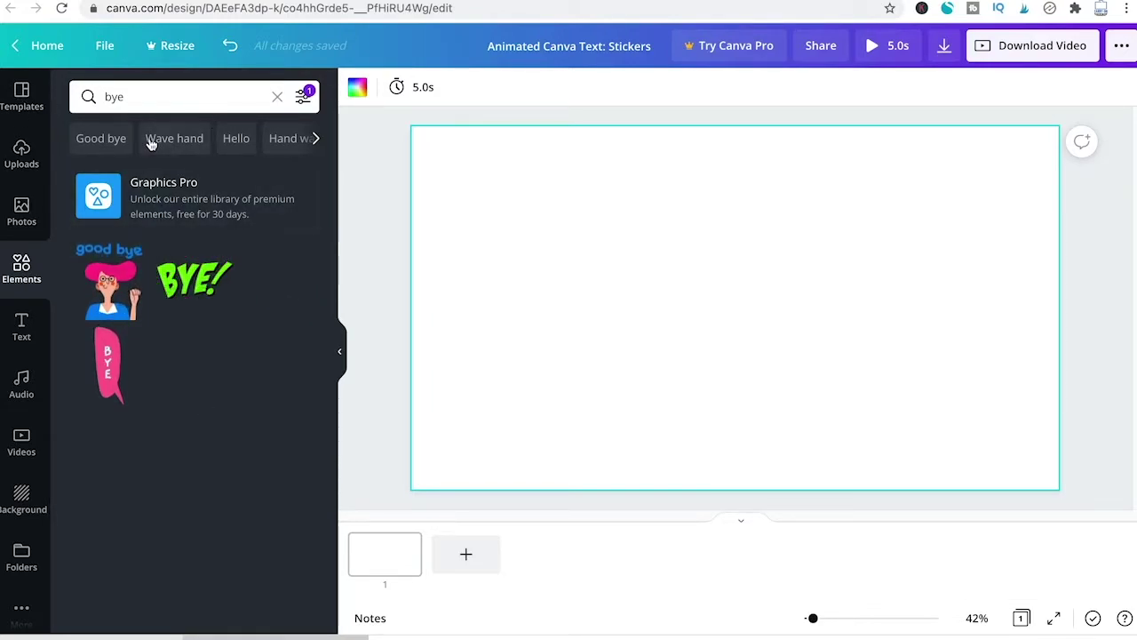
pyautogui.click(277, 96)
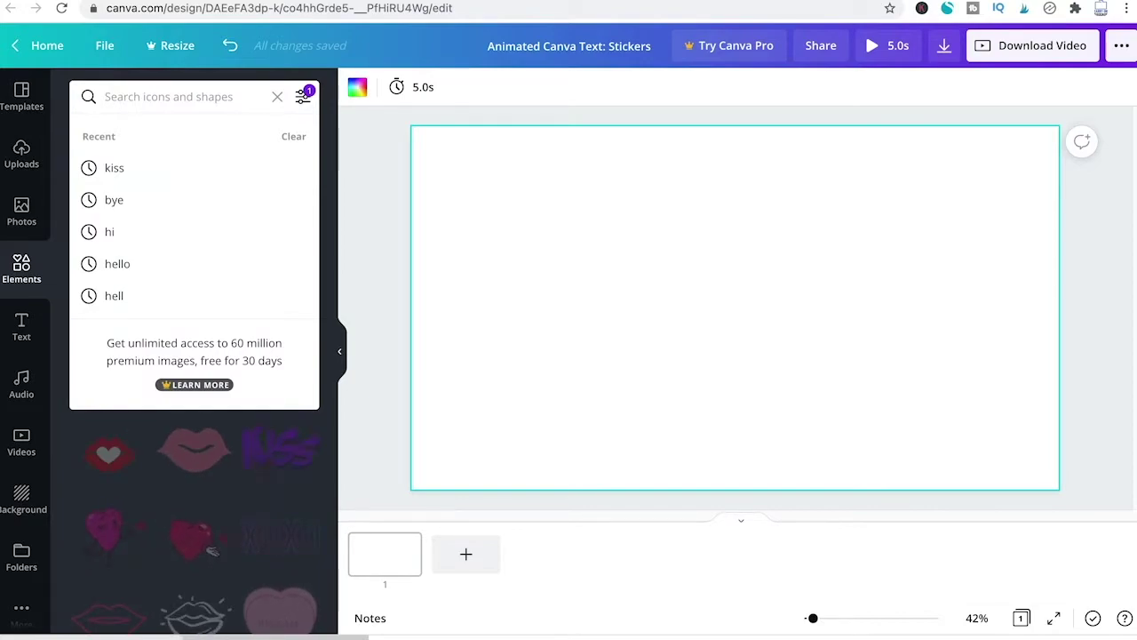
# Search 'lol' and place the comic LOL! and lettered LOL stickers side by side, resized.
pyautogui.write('lol')
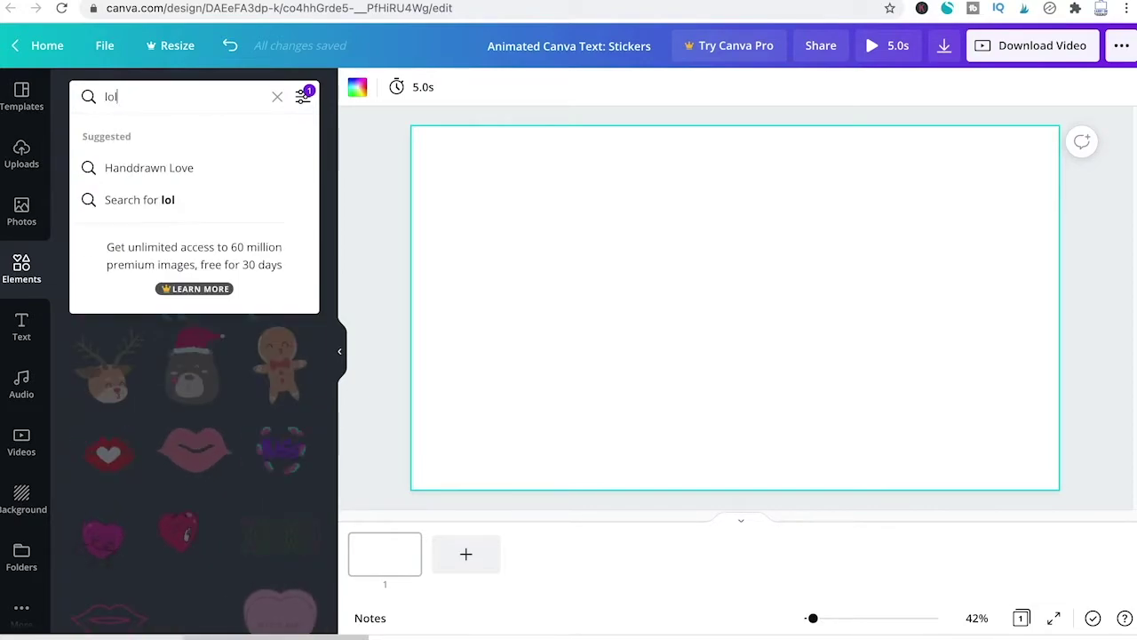
pyautogui.press('Return')
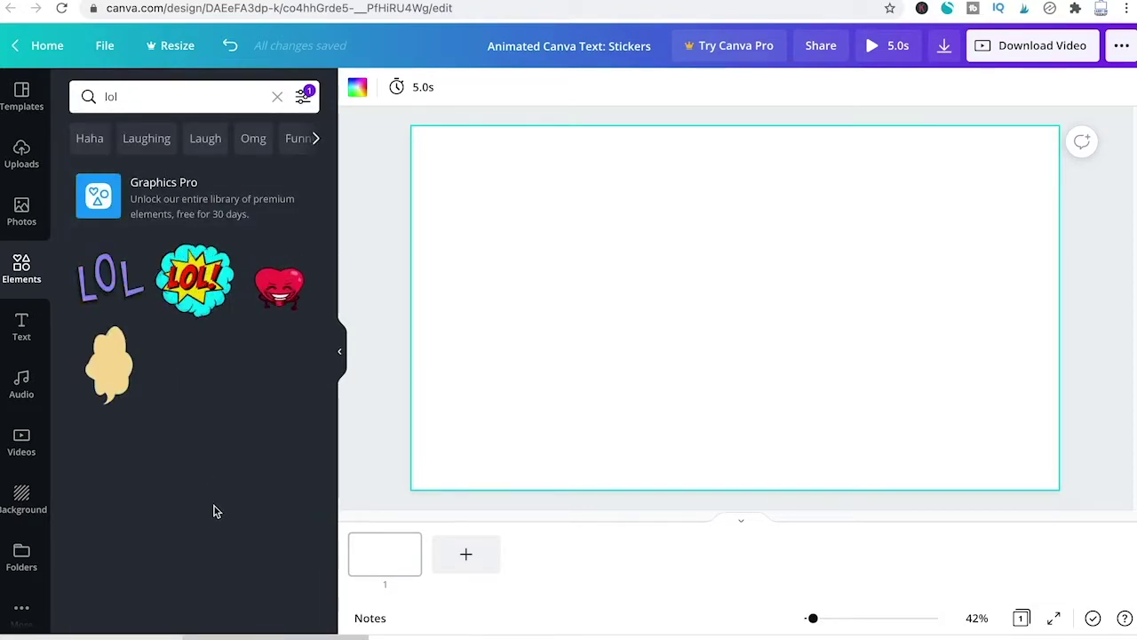
pyautogui.moveTo(195, 278); pyautogui.dragTo(737, 177)
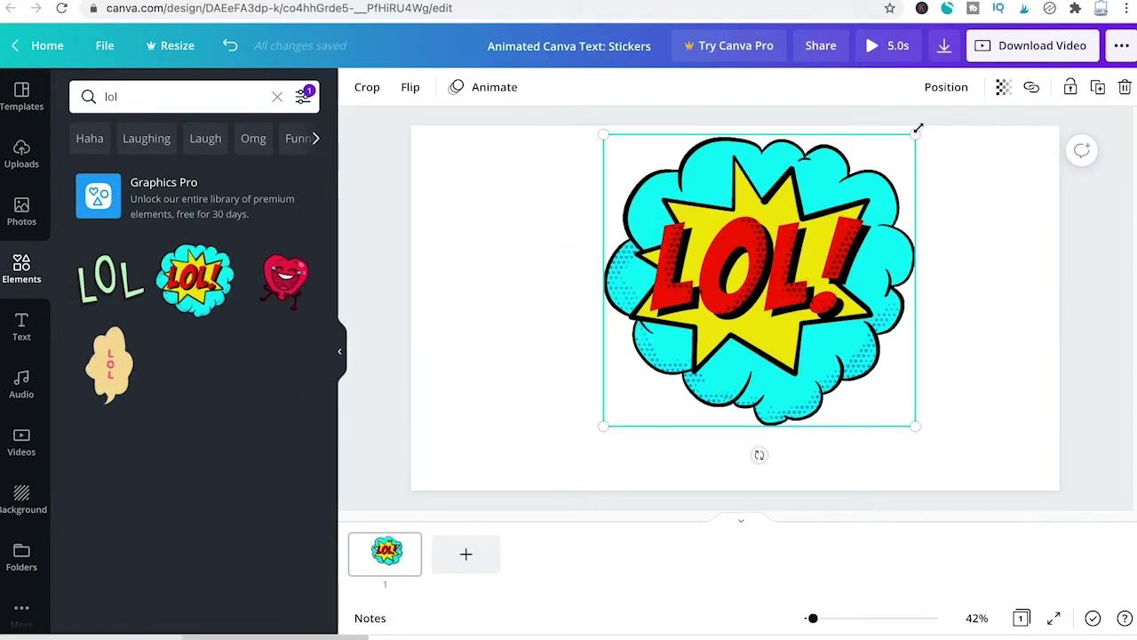
pyautogui.moveTo(919, 127); pyautogui.dragTo(815, 240)
pyautogui.moveTo(742, 305); pyautogui.dragTo(818, 230)
pyautogui.moveTo(110, 278); pyautogui.dragTo(502, 231)
pyautogui.moveTo(867, 237); pyautogui.dragTo(1016, 222)
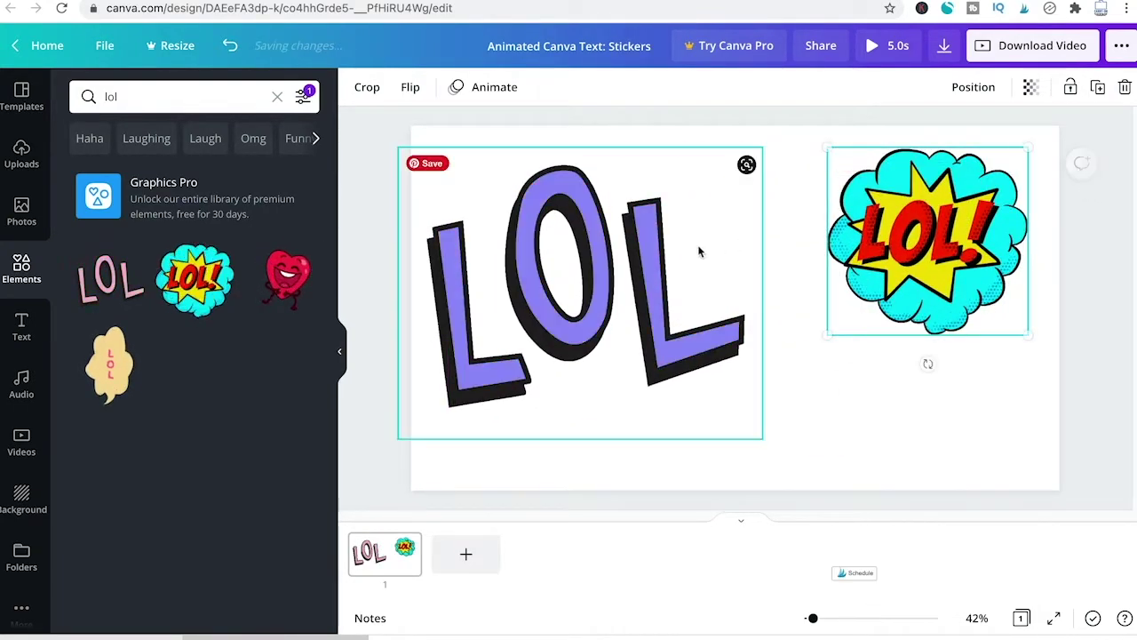
pyautogui.moveTo(701, 249); pyautogui.dragTo(749, 213)
pyautogui.moveTo(817, 121); pyautogui.dragTo(731, 199)
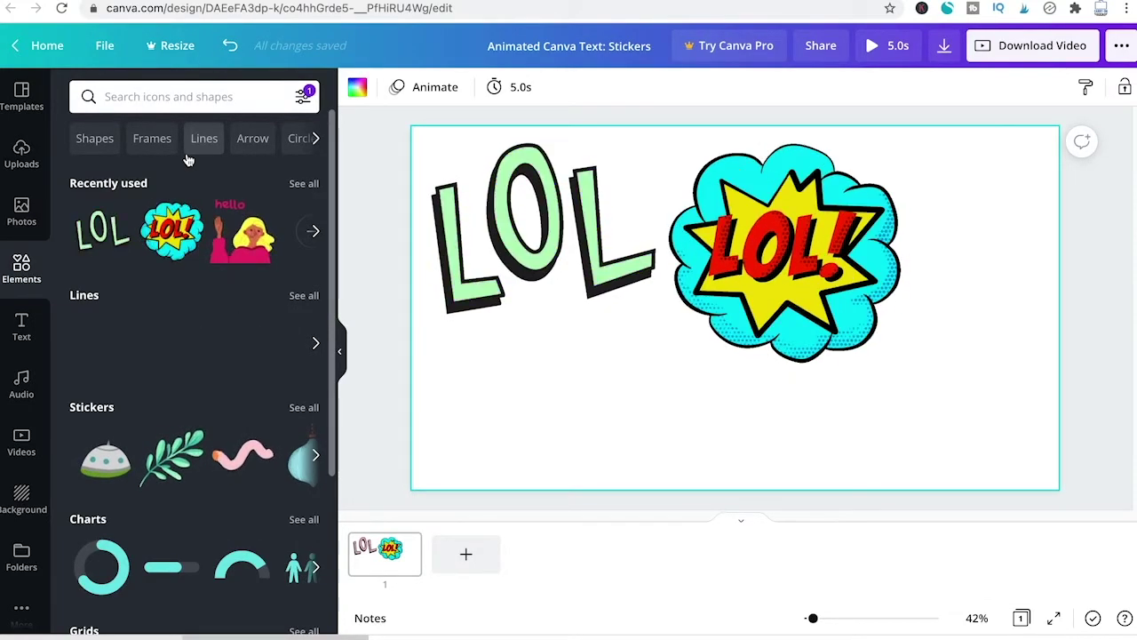
# Browse the Stickers category, then select the lettered LOL sticker again.
pyautogui.click(316, 140)
pyautogui.click(316, 140)
pyautogui.click(316, 140)
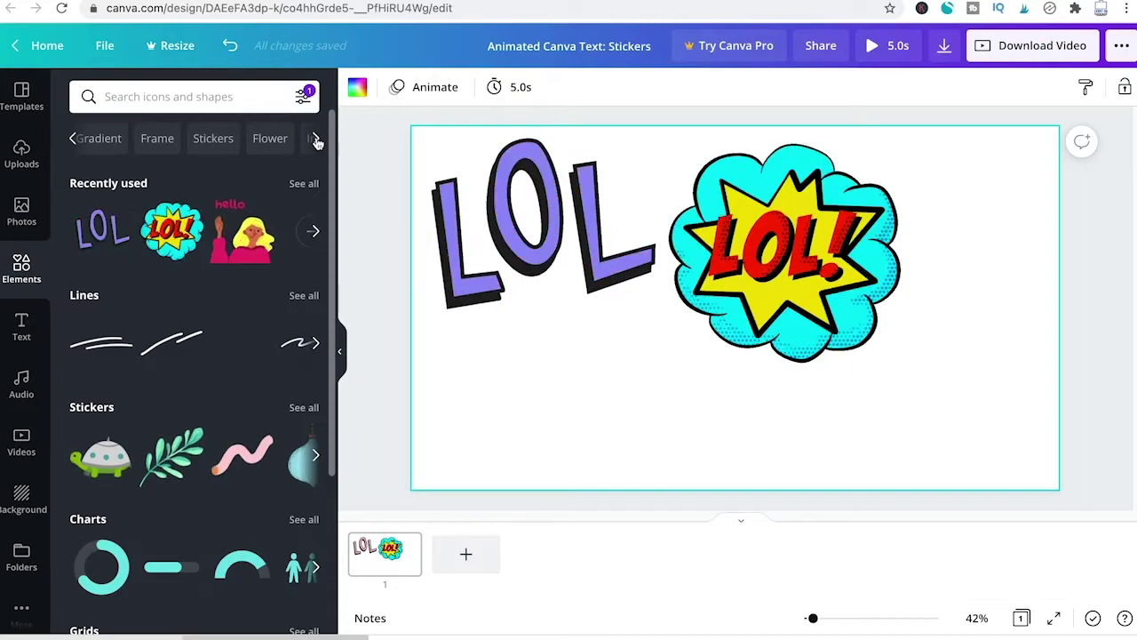
pyautogui.click(206, 138)
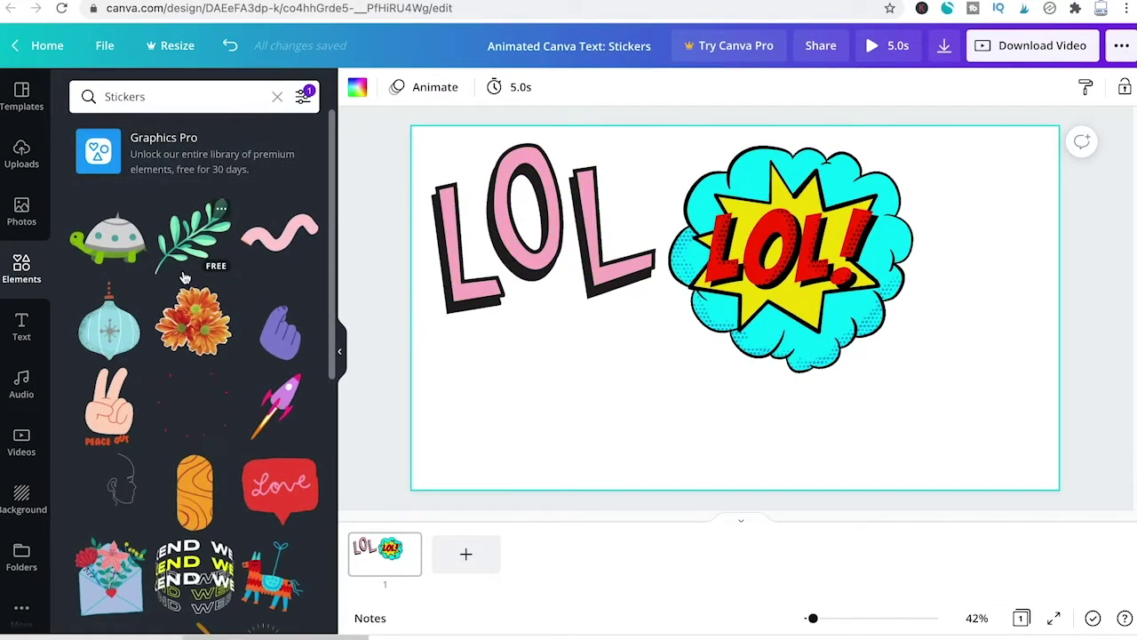
pyautogui.scroll(-5, 195, 355)
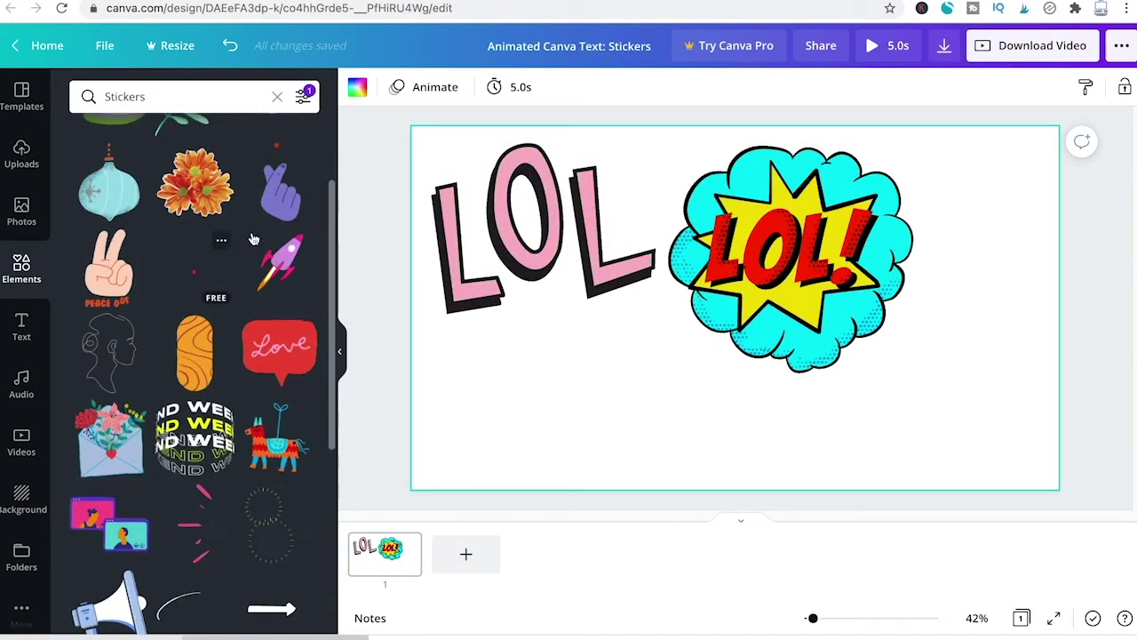
pyautogui.scroll(-3, 205, 256)
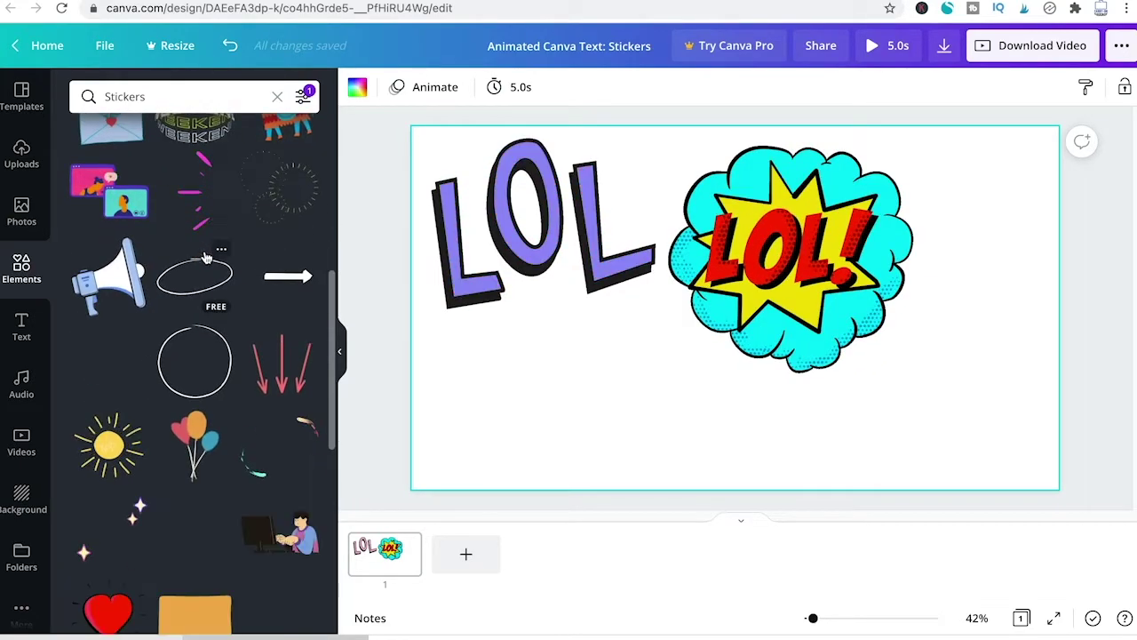
pyautogui.scroll(-3, 203, 262)
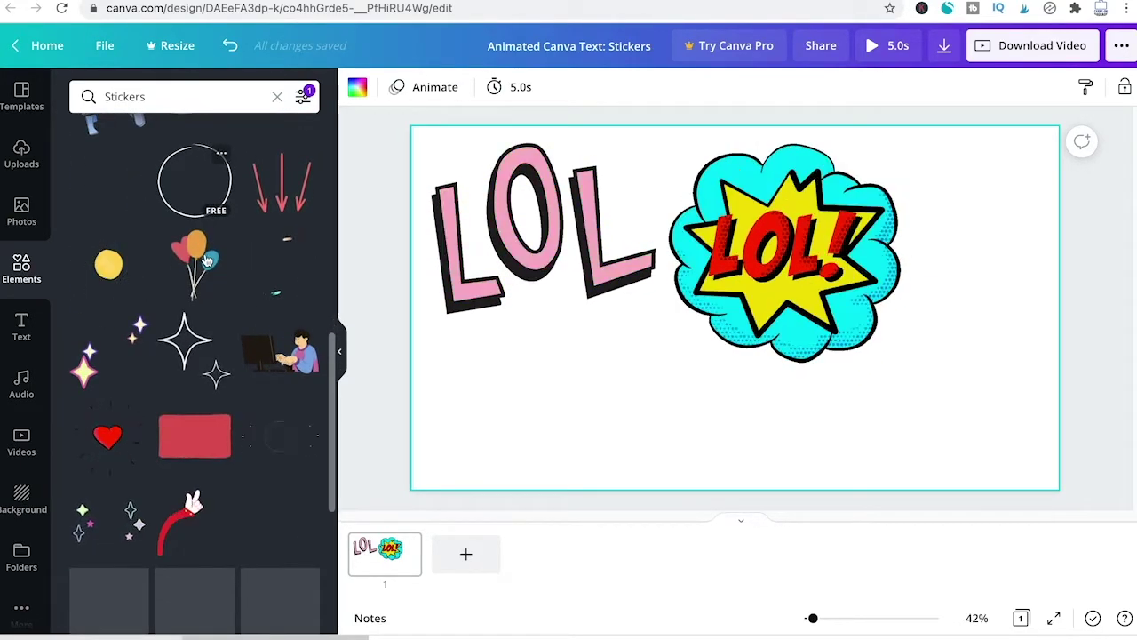
pyautogui.scroll(-5, 199, 267)
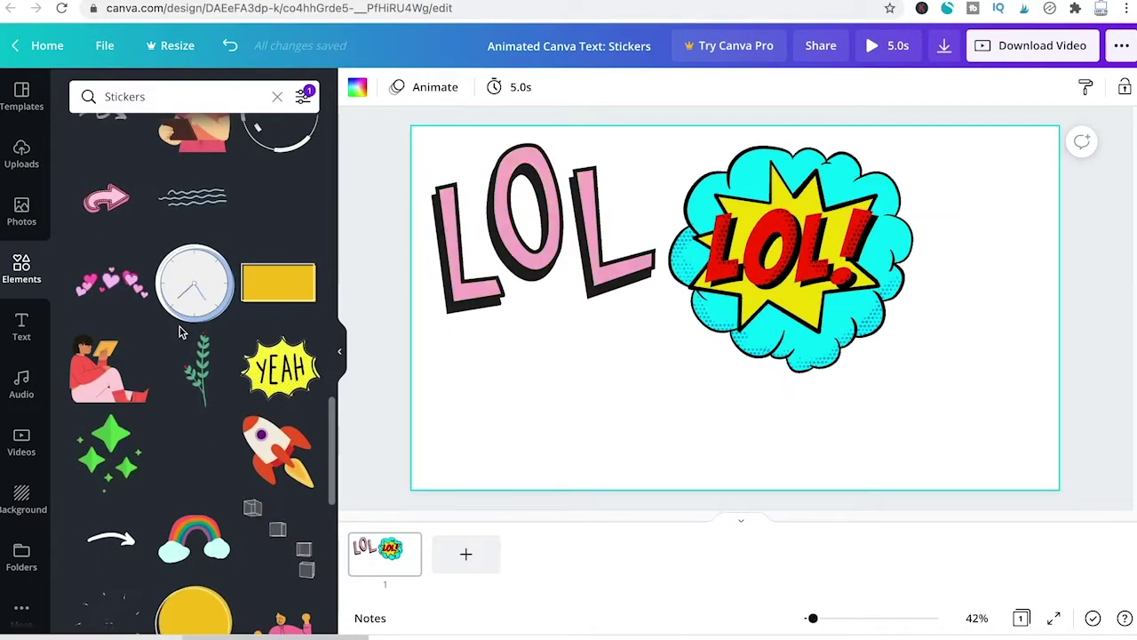
pyautogui.click(575, 235)
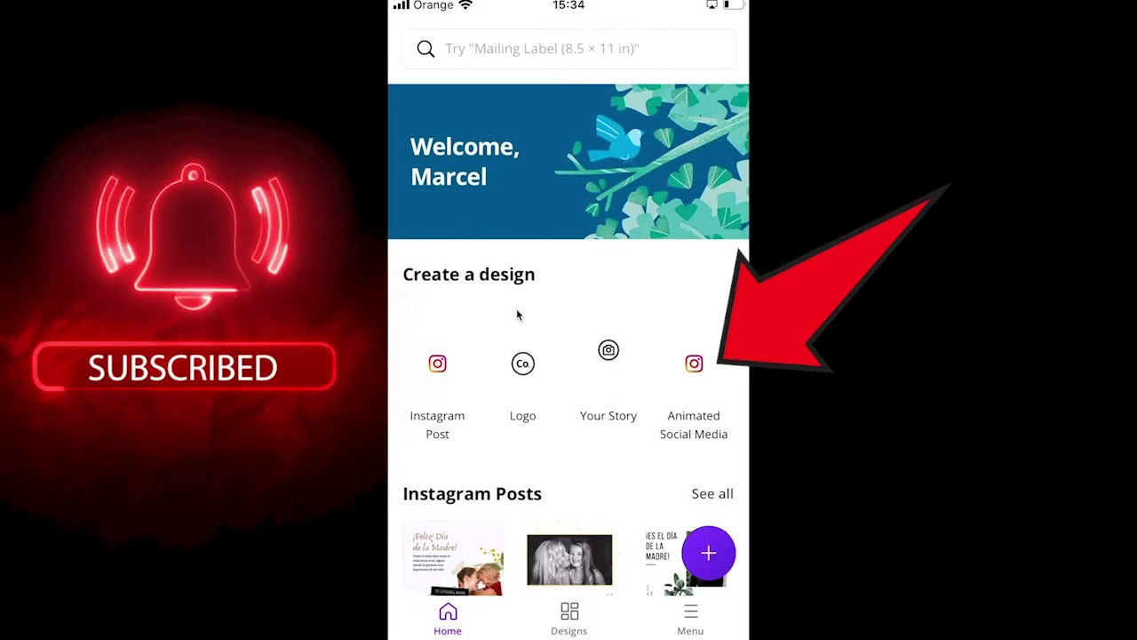
# Open the 'Create your own SUNSHINE' animated template from the social media templates.
pyautogui.scroll(-5, 517, 315)
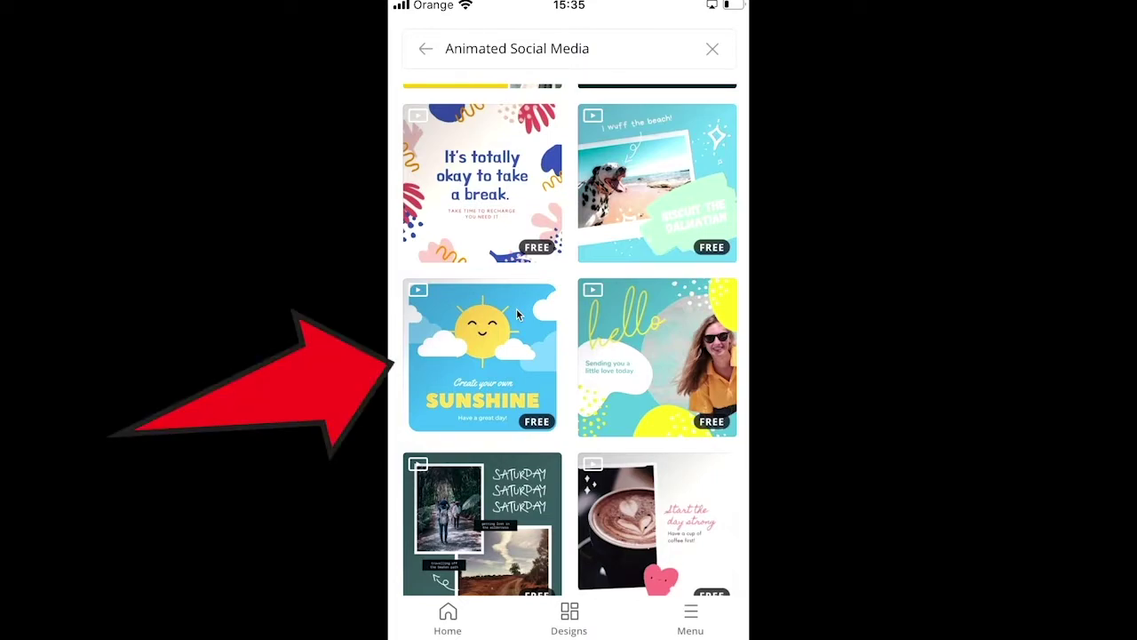
pyautogui.click(517, 315)
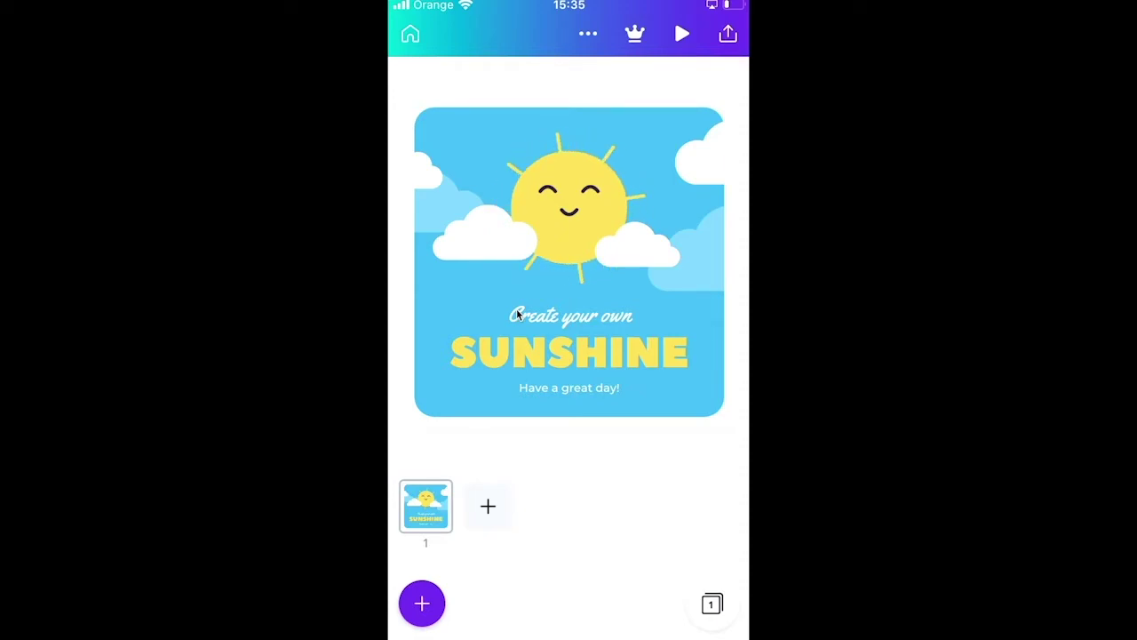
# Select the SUNSHINE template's text group, including the line 'Have a great day!'.
pyautogui.click(518, 315)
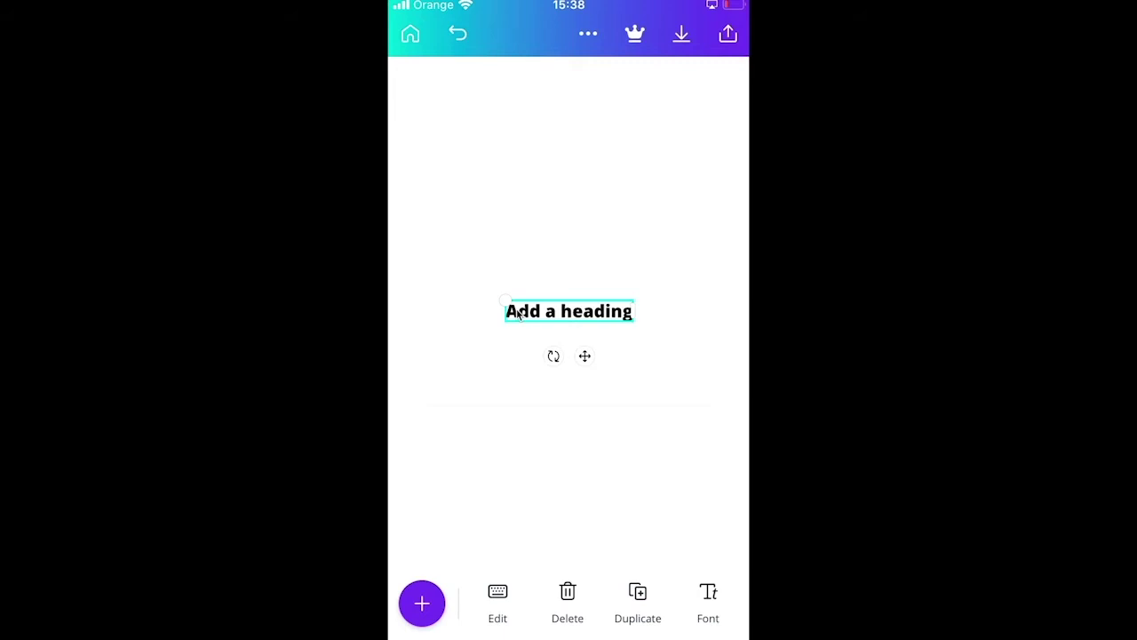
# Apply the Rise element animation to the 'Add a heading' text.
pyautogui.hscroll(5, 568, 600)
pyautogui.hscroll(3, 569, 601)
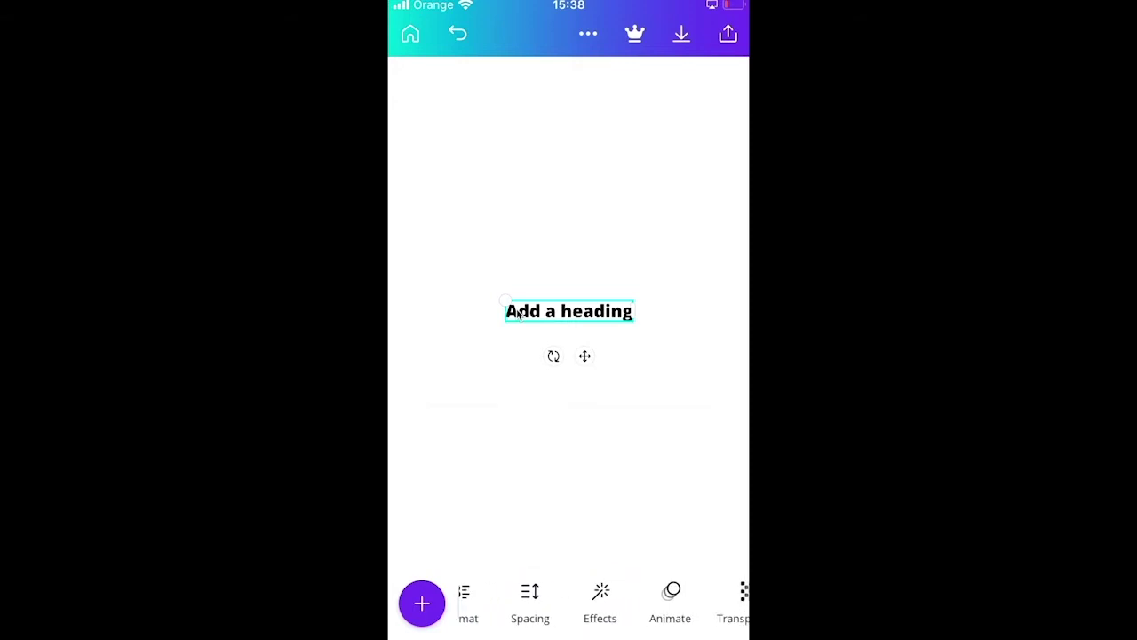
pyautogui.click(670, 600)
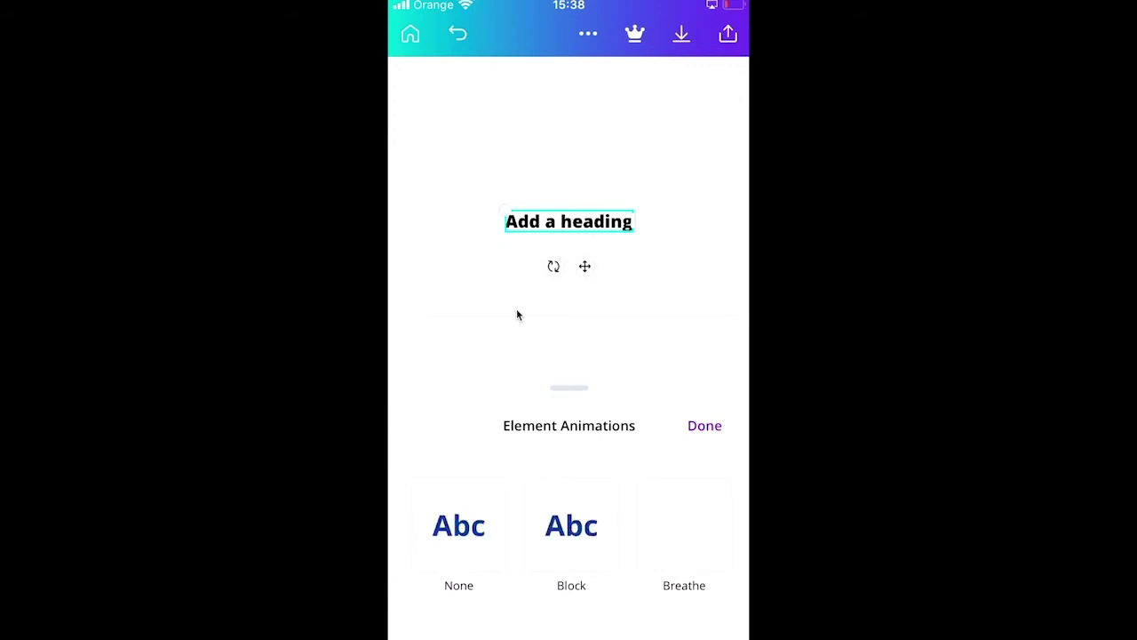
pyautogui.hscroll(2, 568, 533)
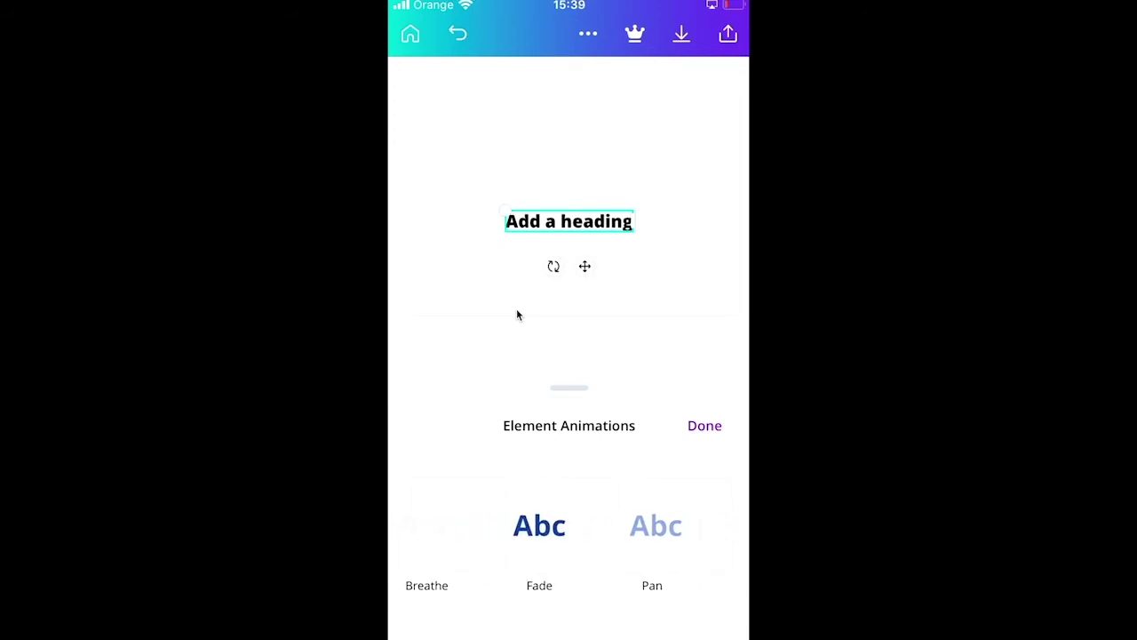
pyautogui.hscroll(1, 569, 533)
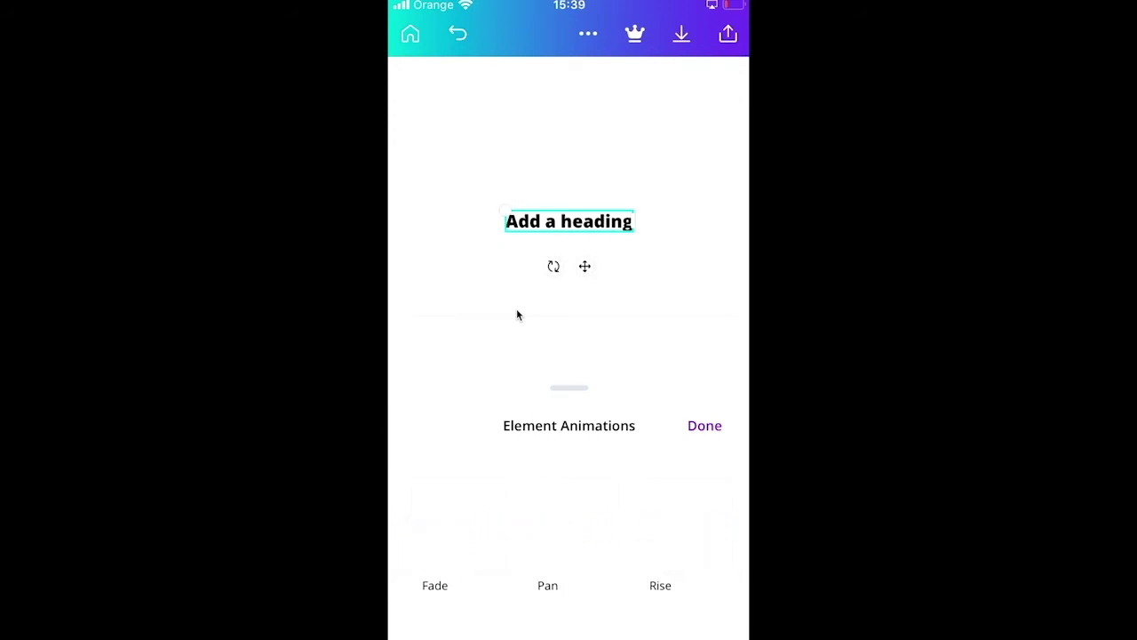
pyautogui.click(660, 525)
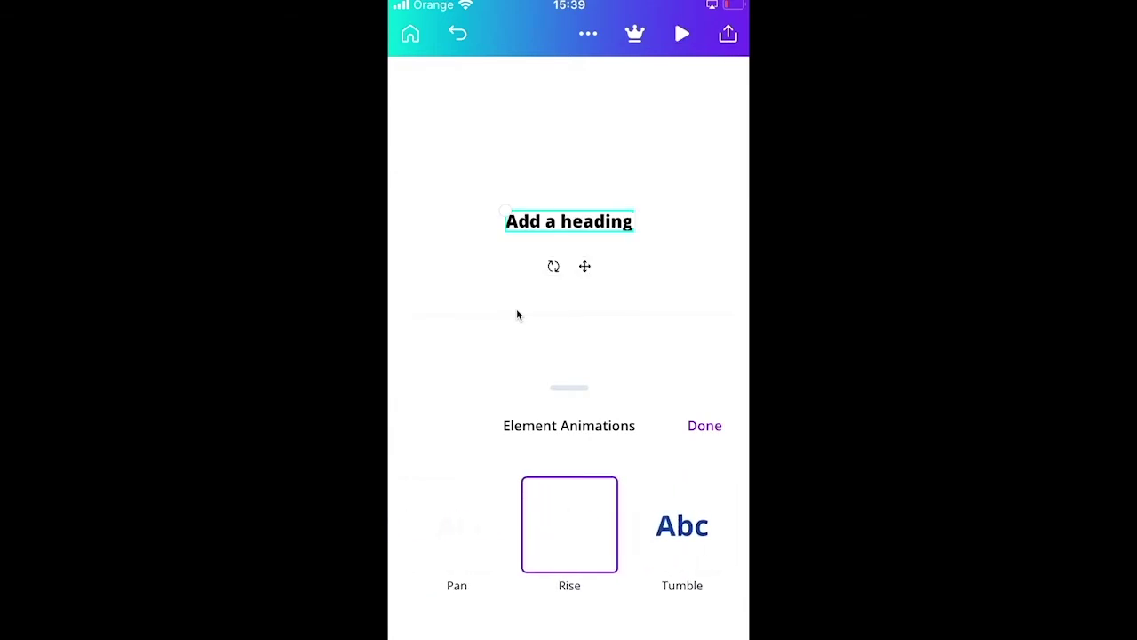